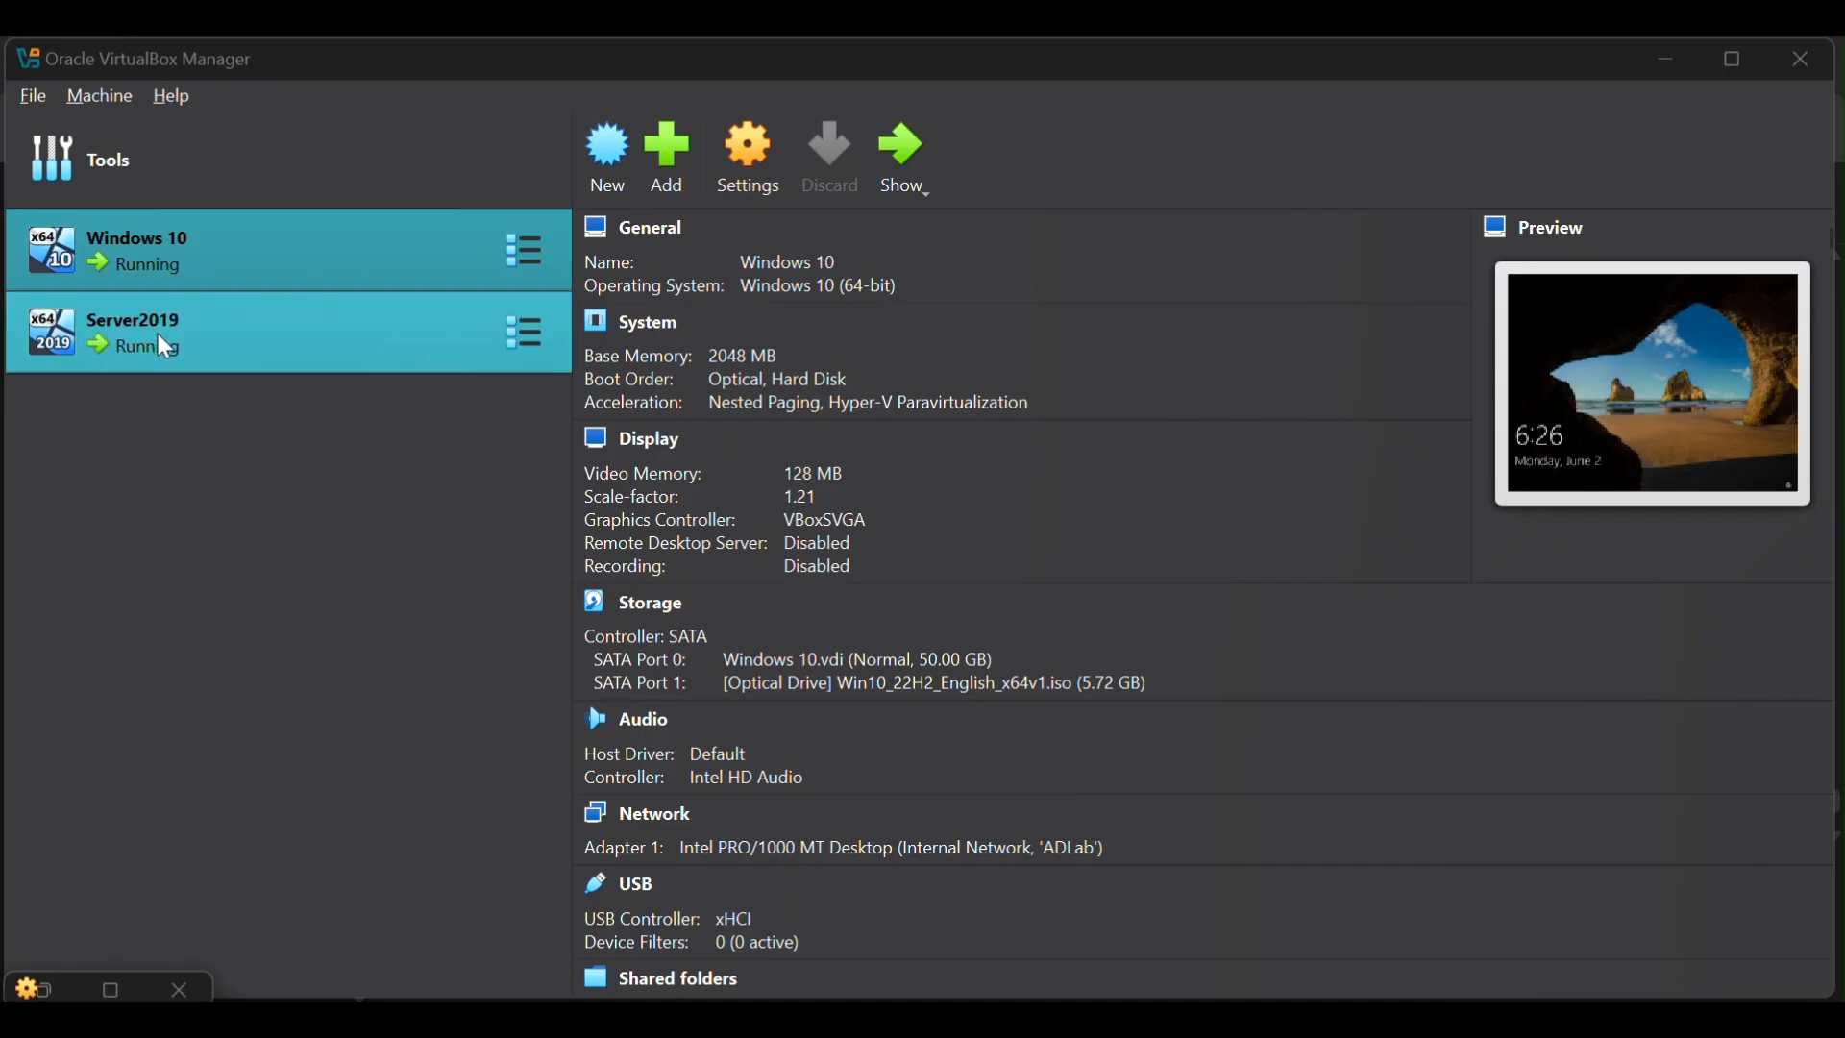
Step: Compare the Server2019 and Windows 10 machine details and check the Windows 10 network adapter settings
{"action": "left_click", "coordinate": [114, 345]}
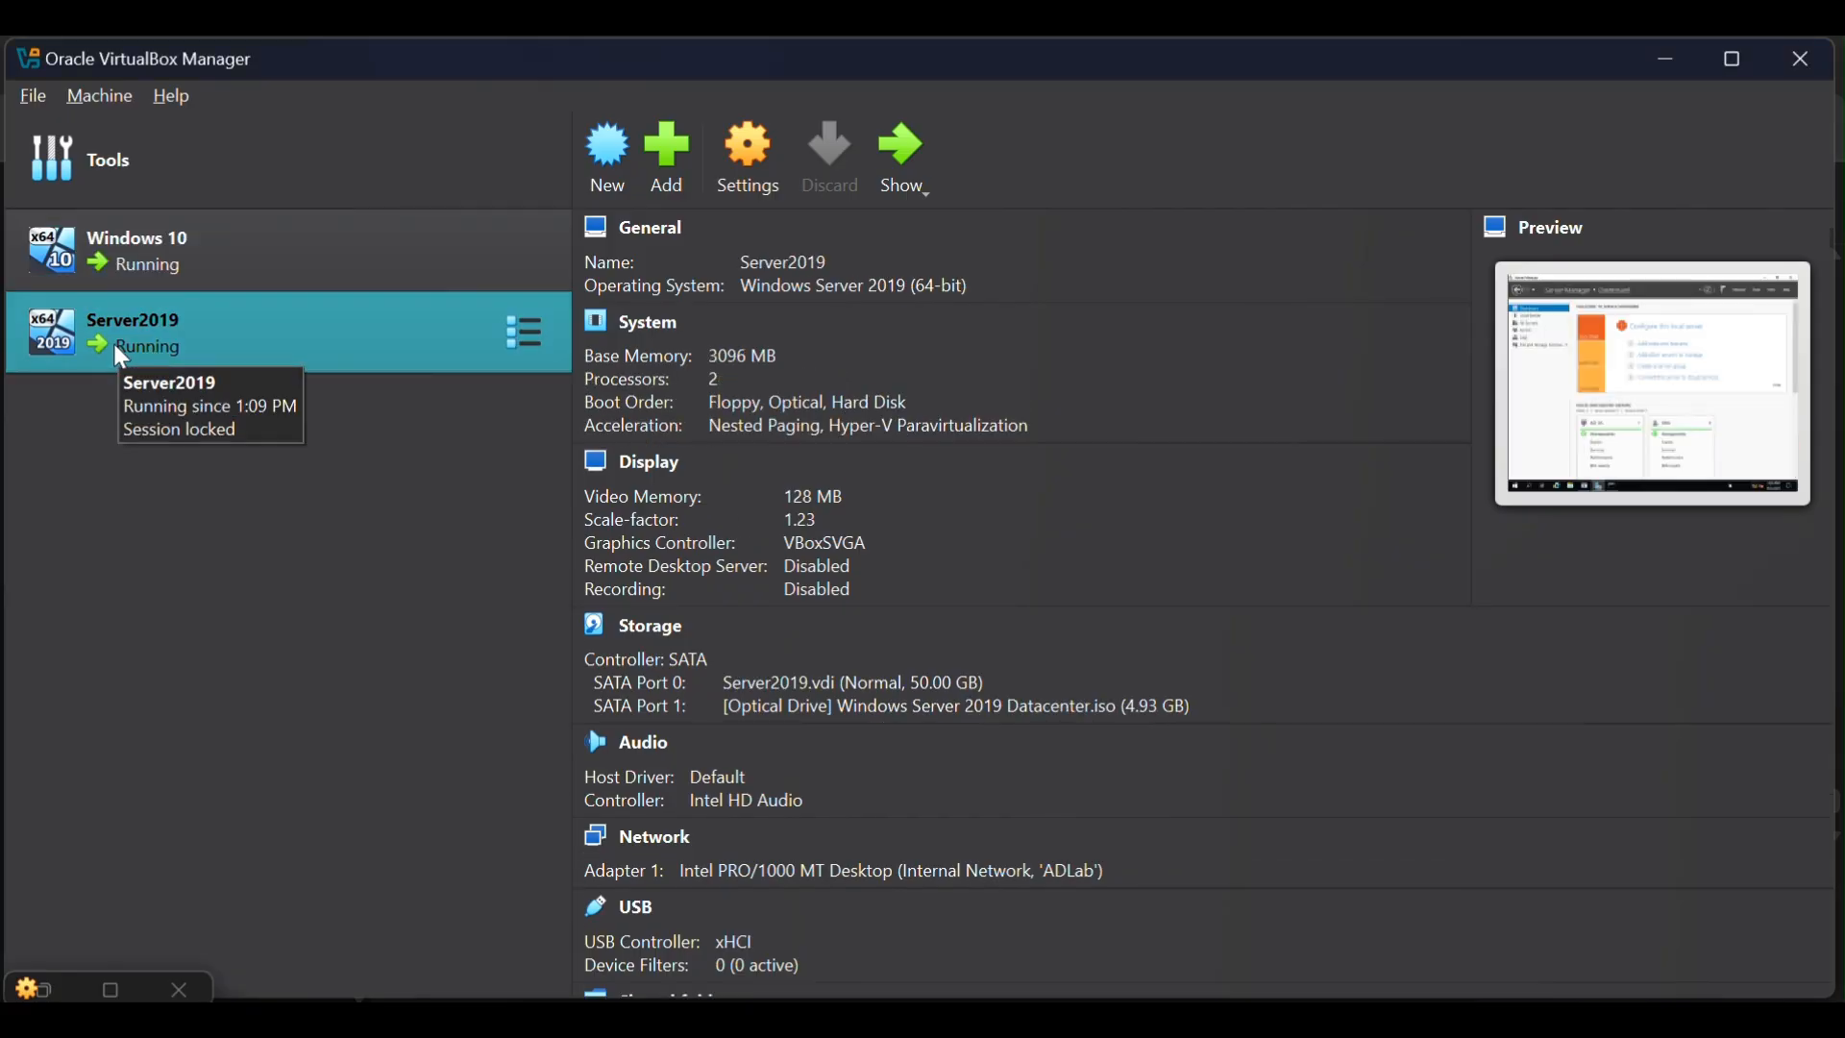
{"action": "left_click", "coordinate": [179, 272]}
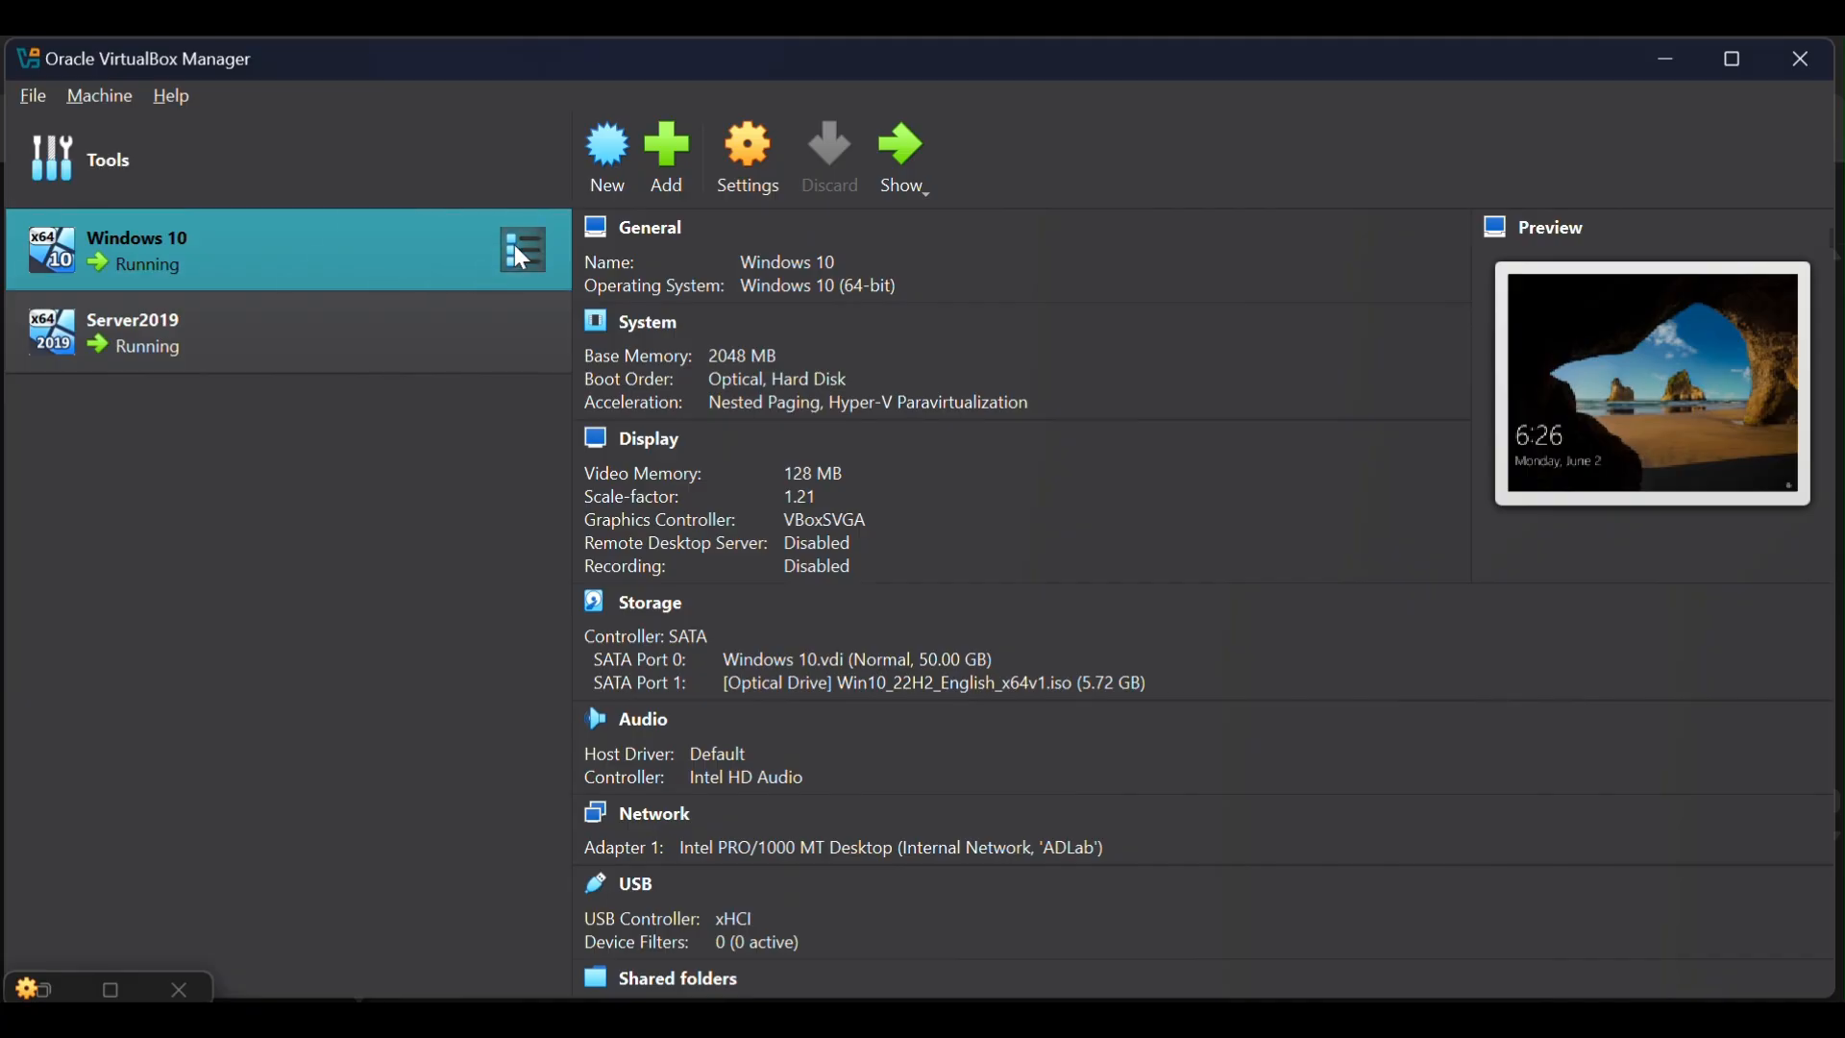
{"action": "left_click", "coordinate": [732, 186]}
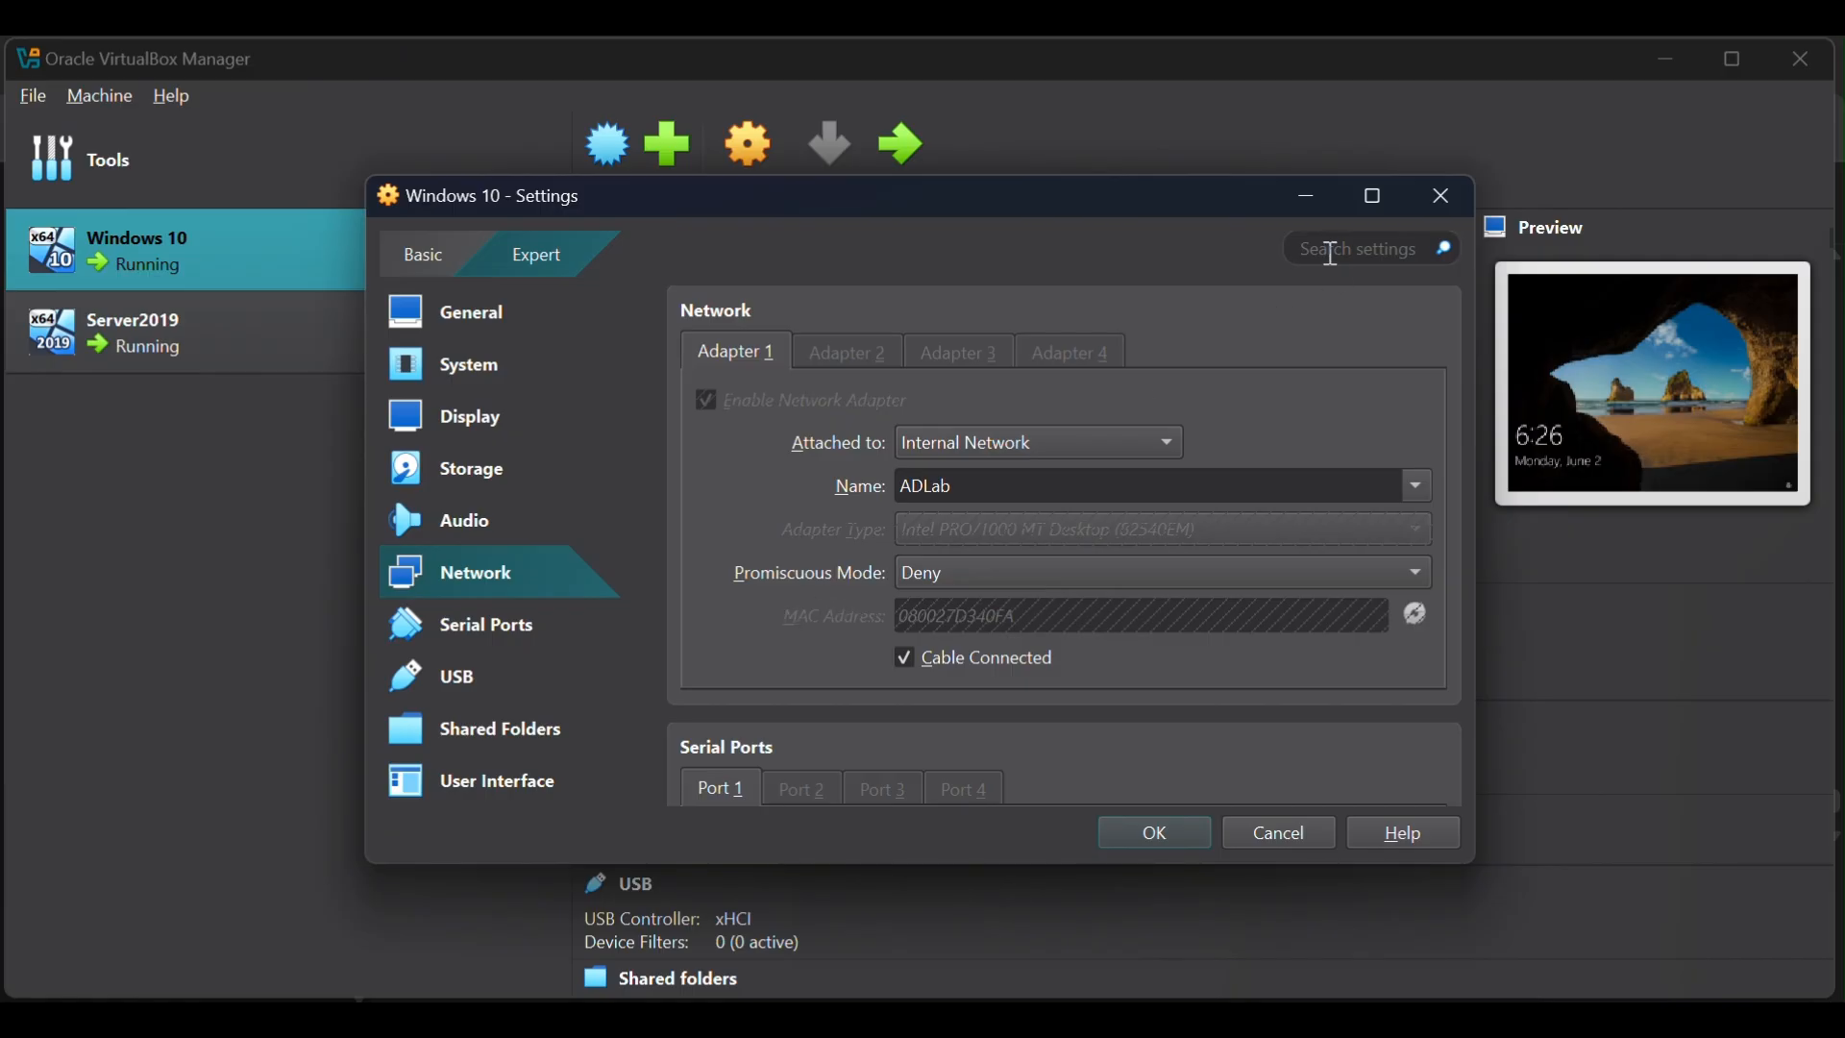
{"action": "left_click", "coordinate": [1308, 196]}
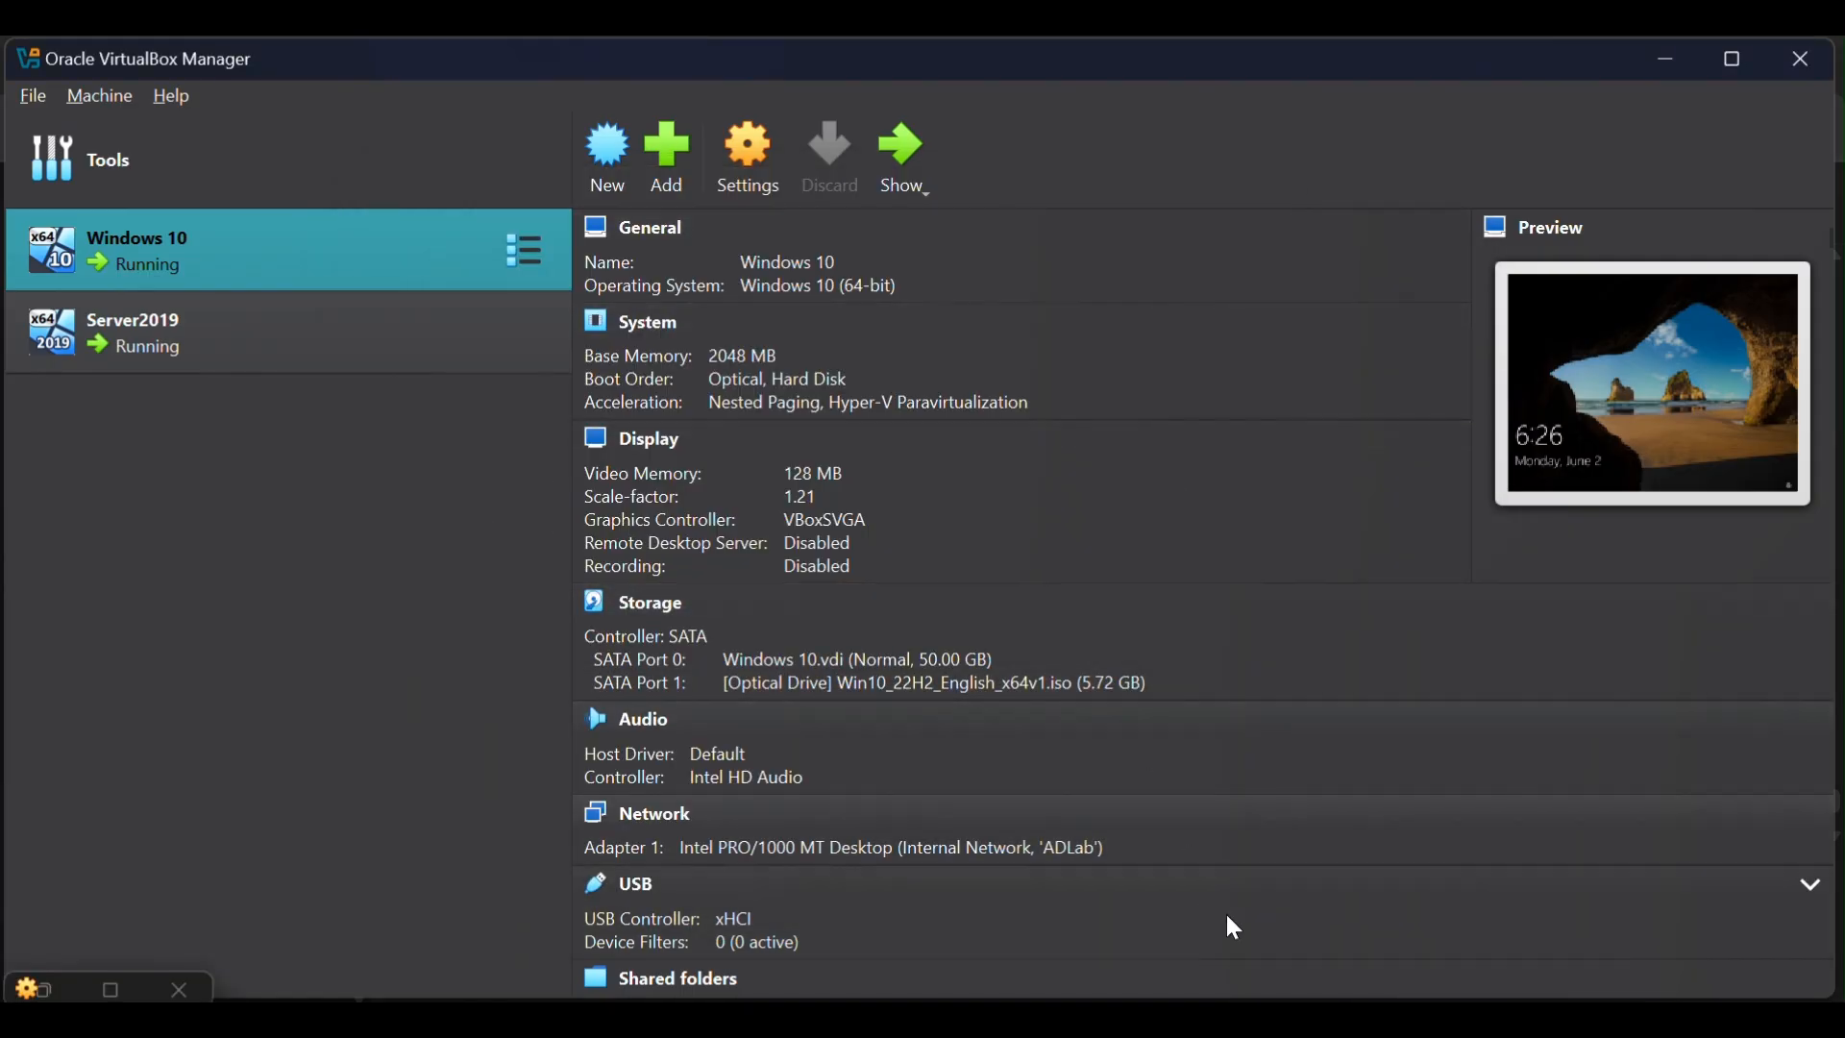
Step: Switch to the Server2019 virtual machine, search for "Active Dire" and open Active Directory Users and Computers
{"action": "mouse_move", "coordinate": [1347, 1000]}
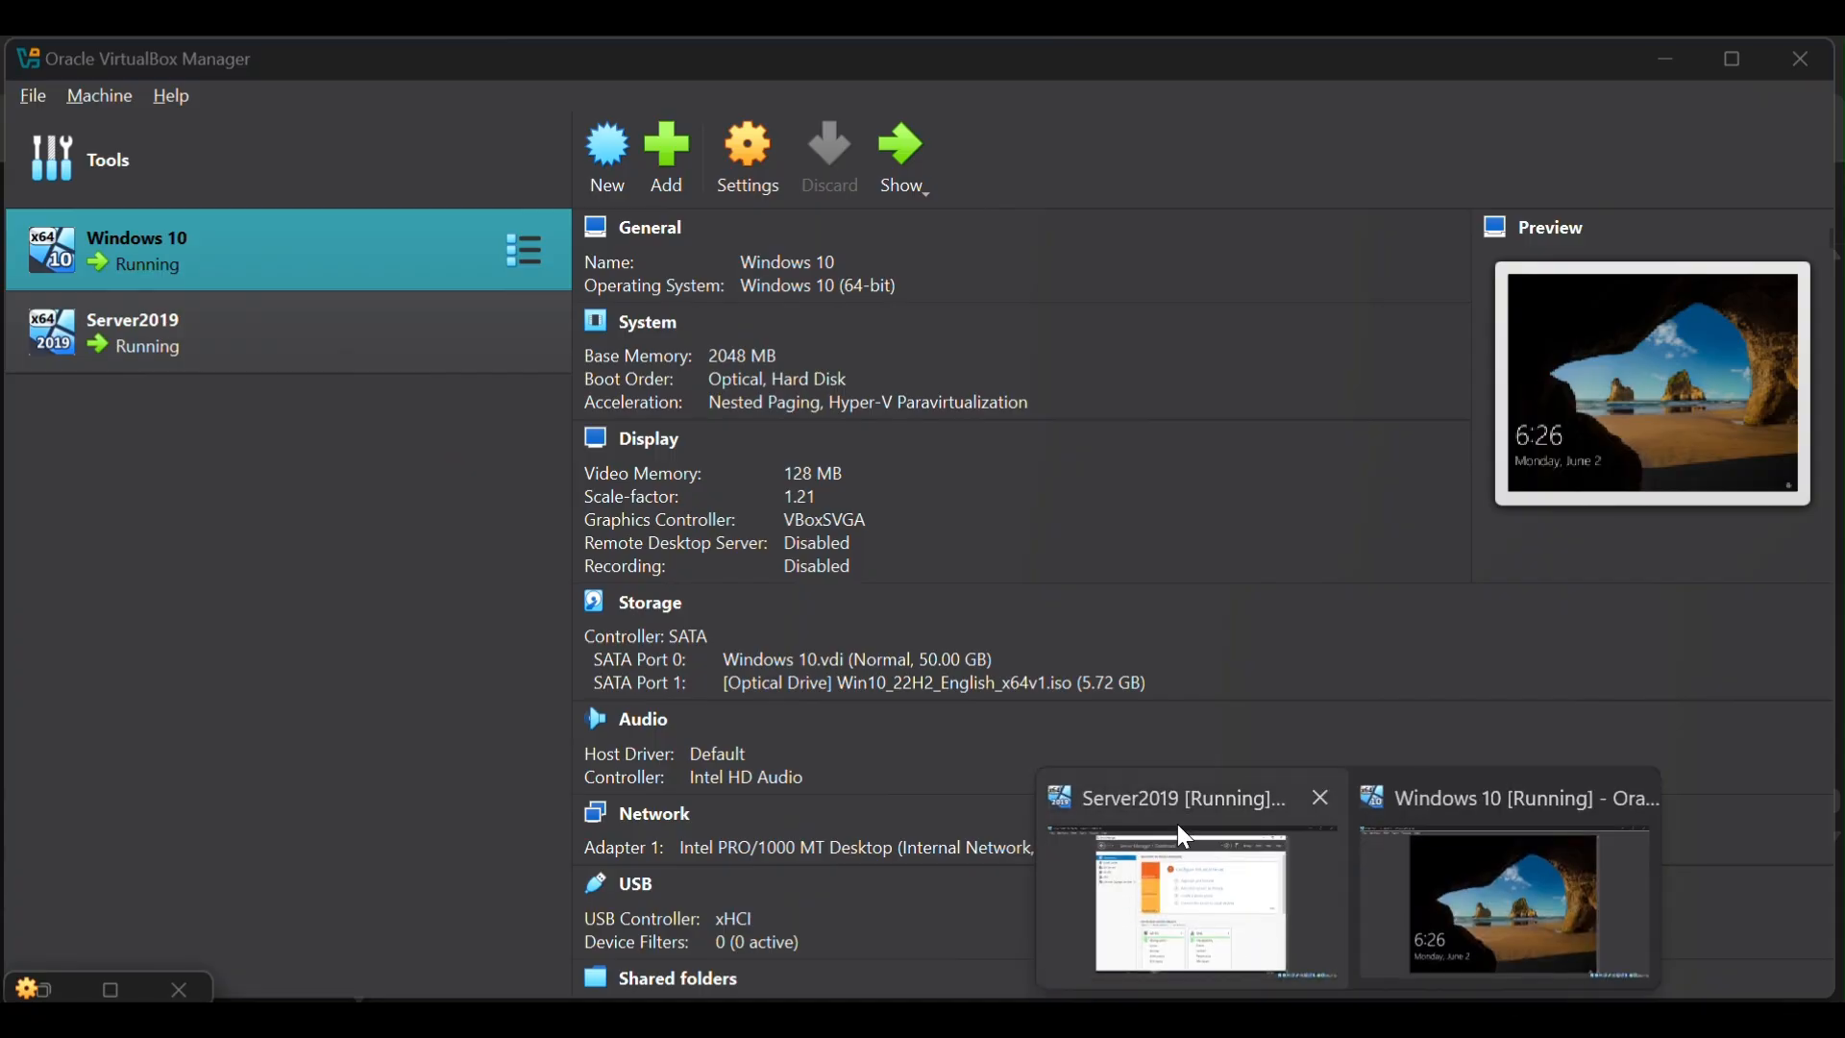
{"action": "left_click", "coordinate": [1168, 884]}
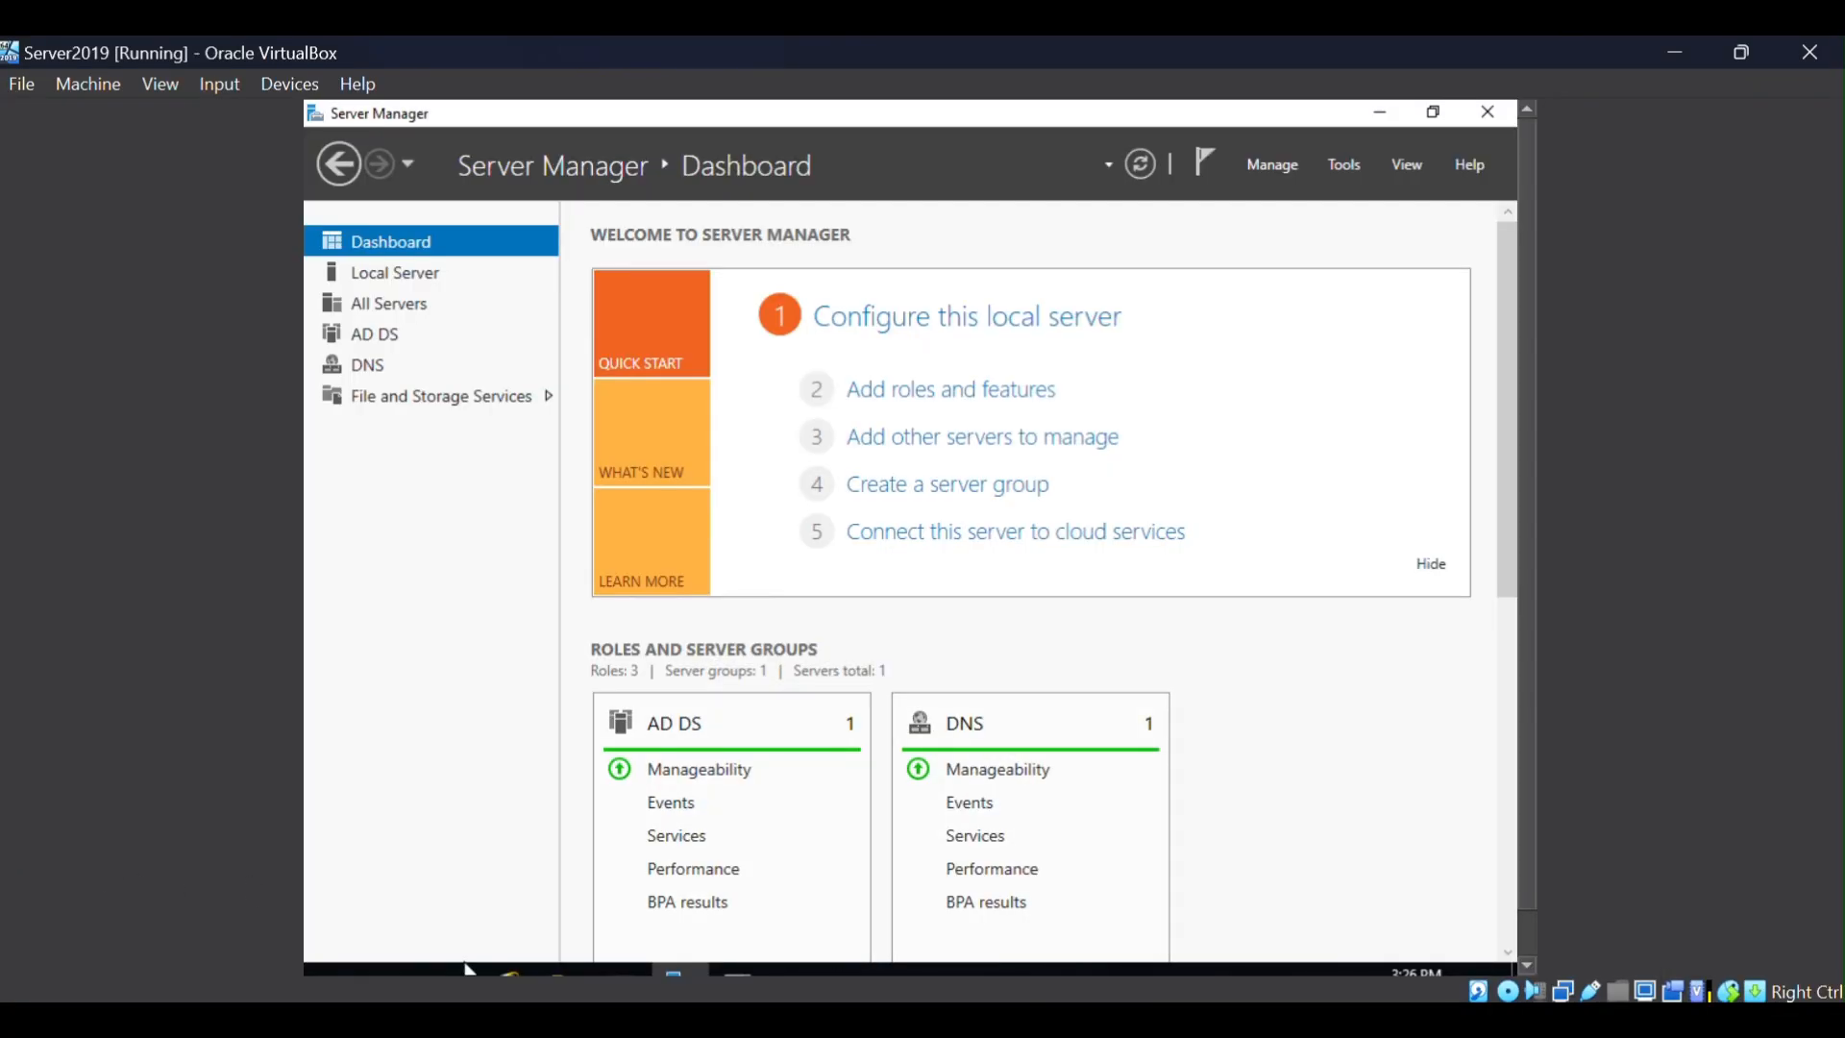
{"action": "scroll", "coordinate": [1528, 559], "scroll_direction": "down", "scroll_amount": 1}
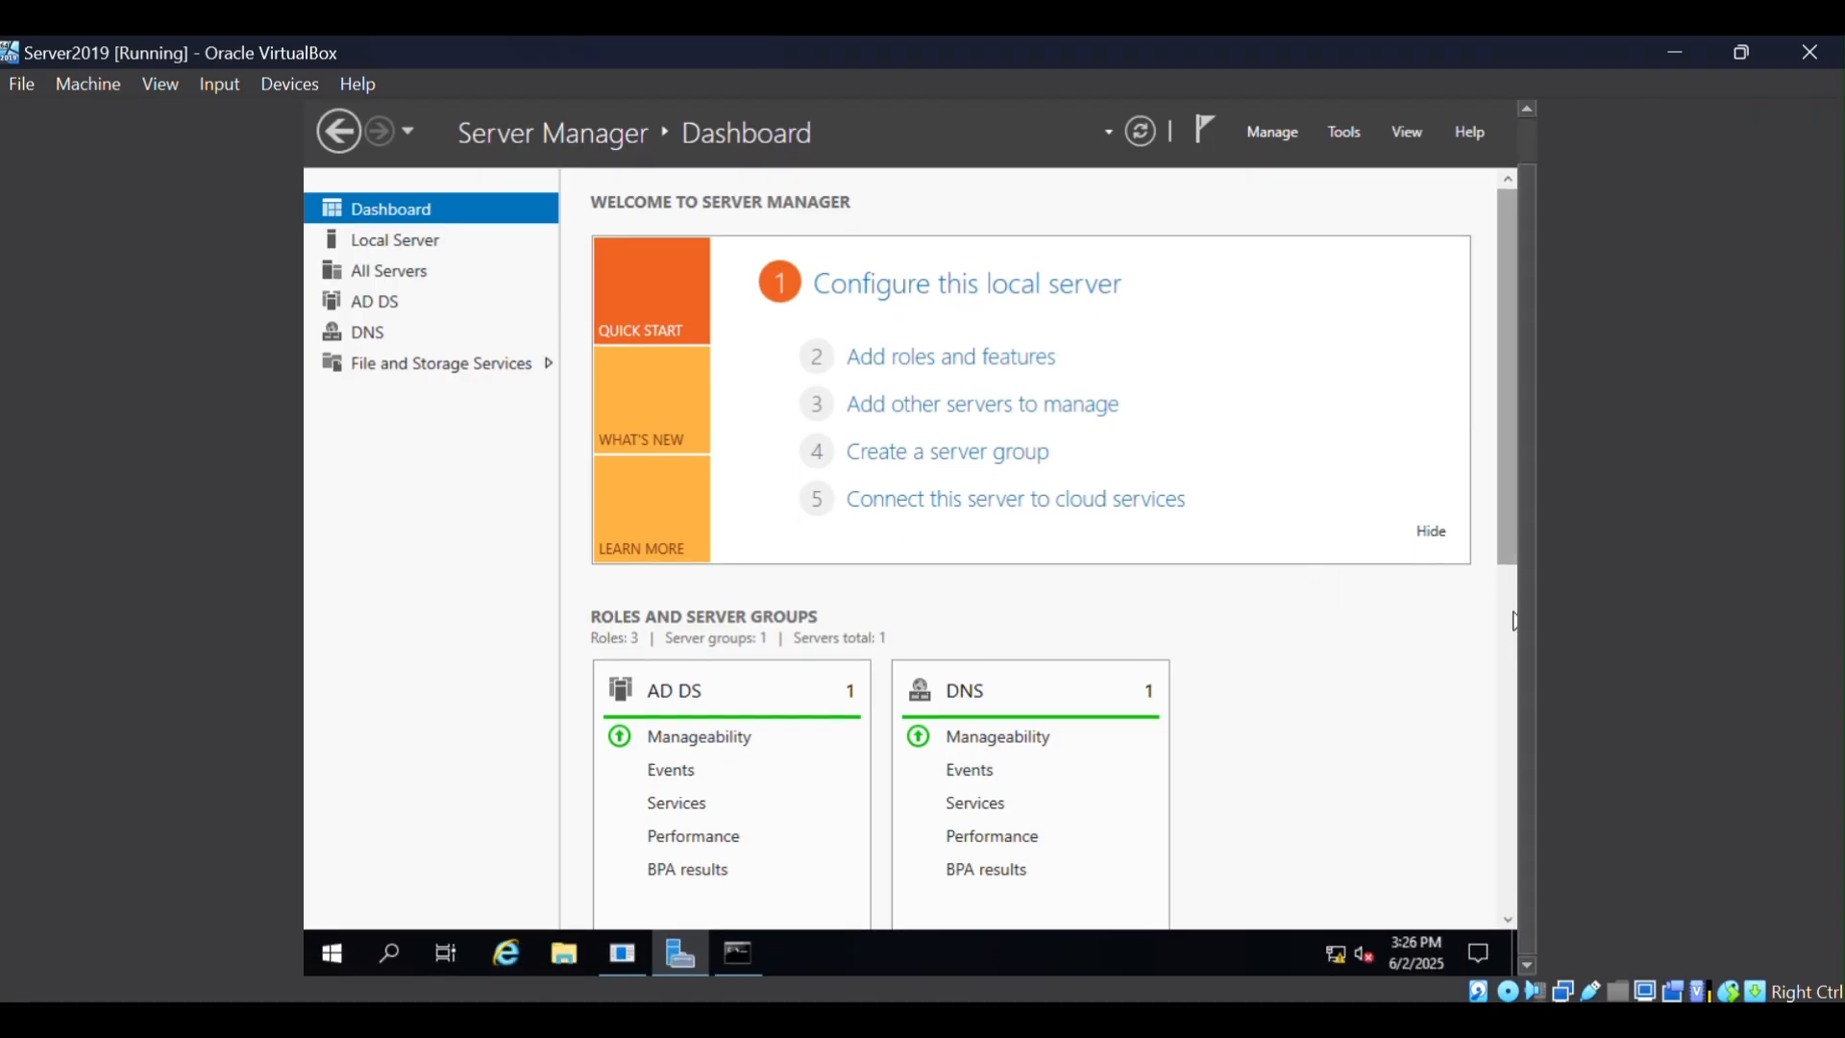
{"action": "left_click", "coordinate": [389, 954]}
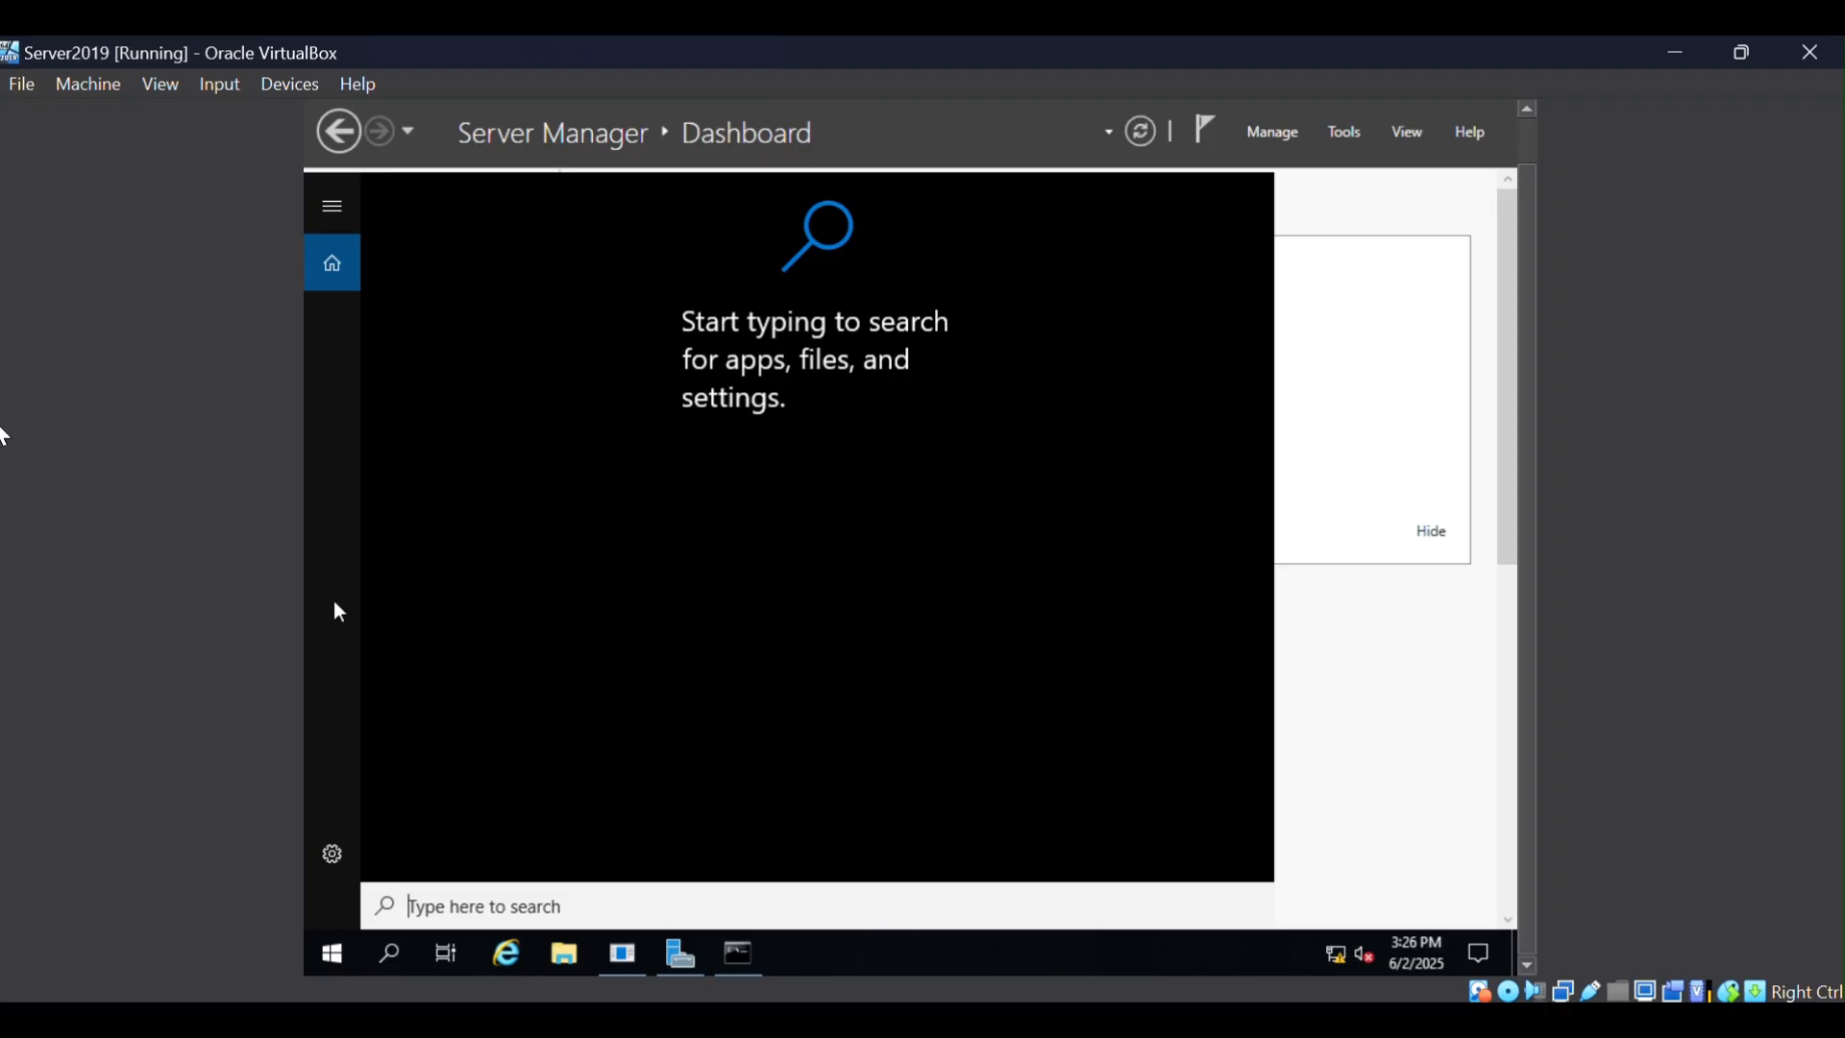
{"action": "type", "text": "Activ"}
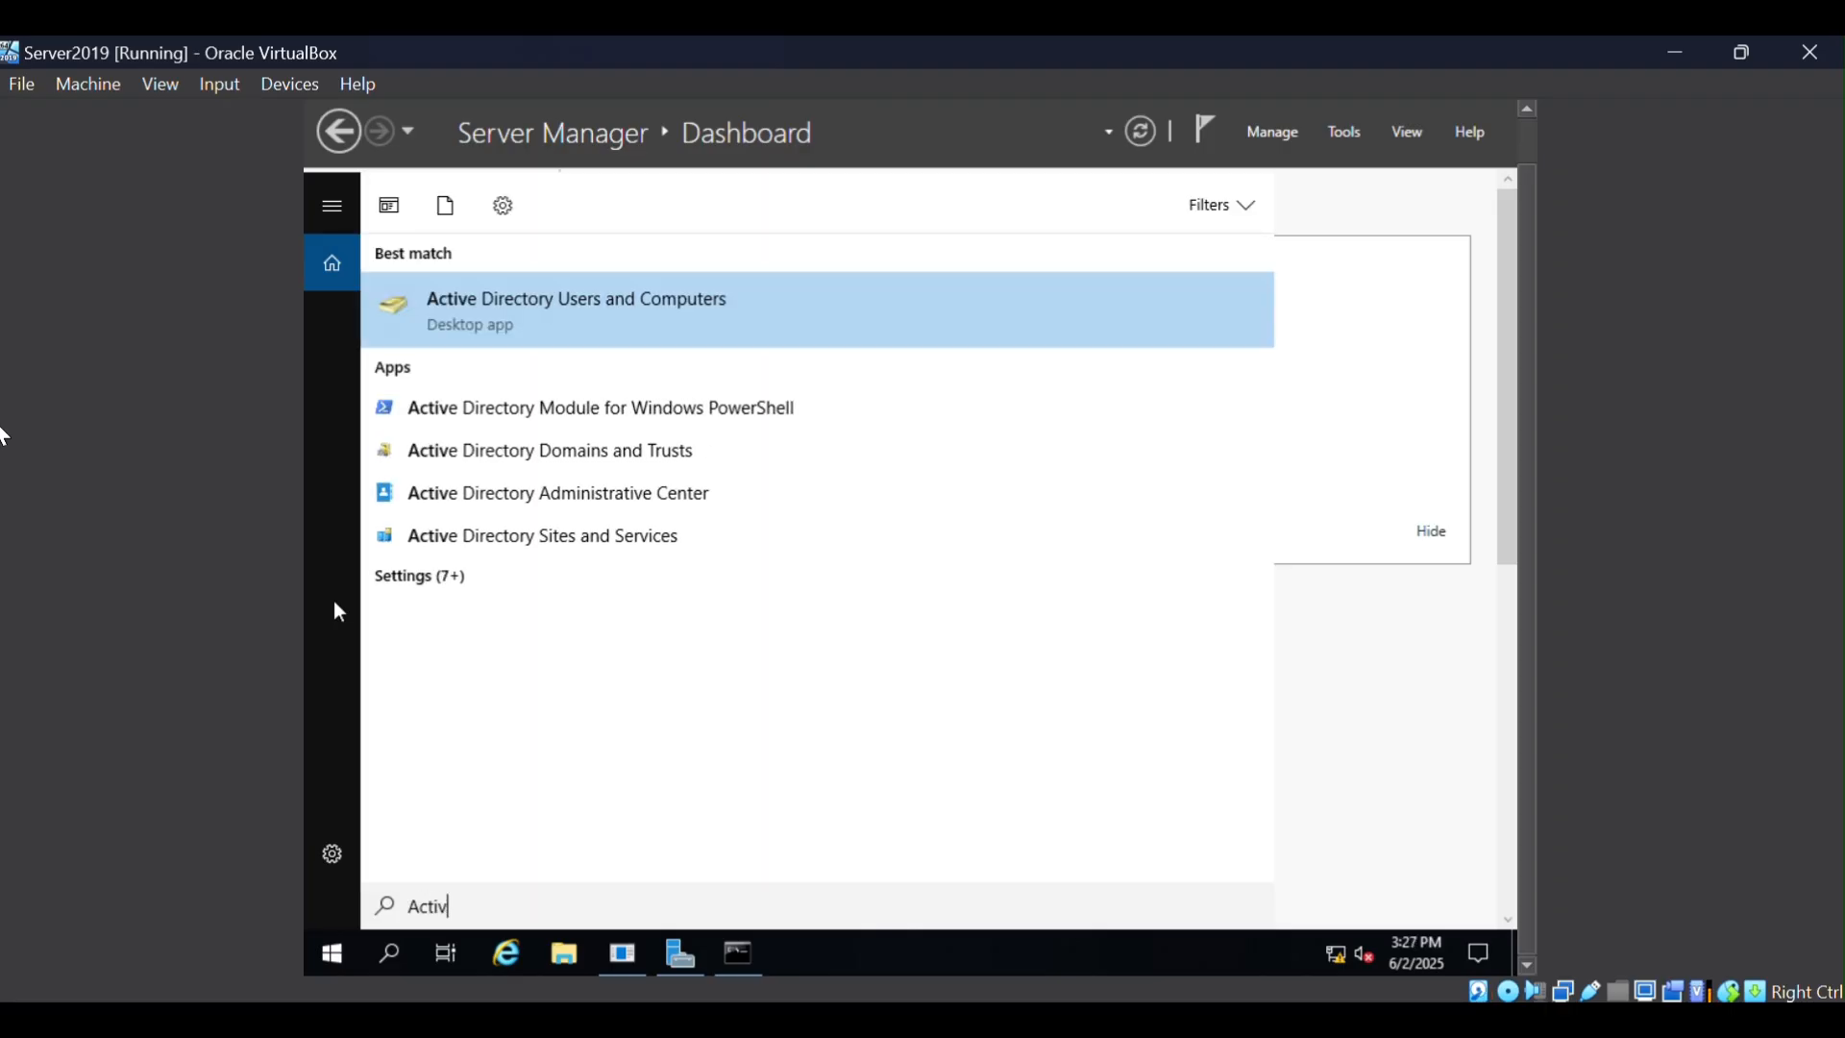
{"action": "type", "text": "e Dire"}
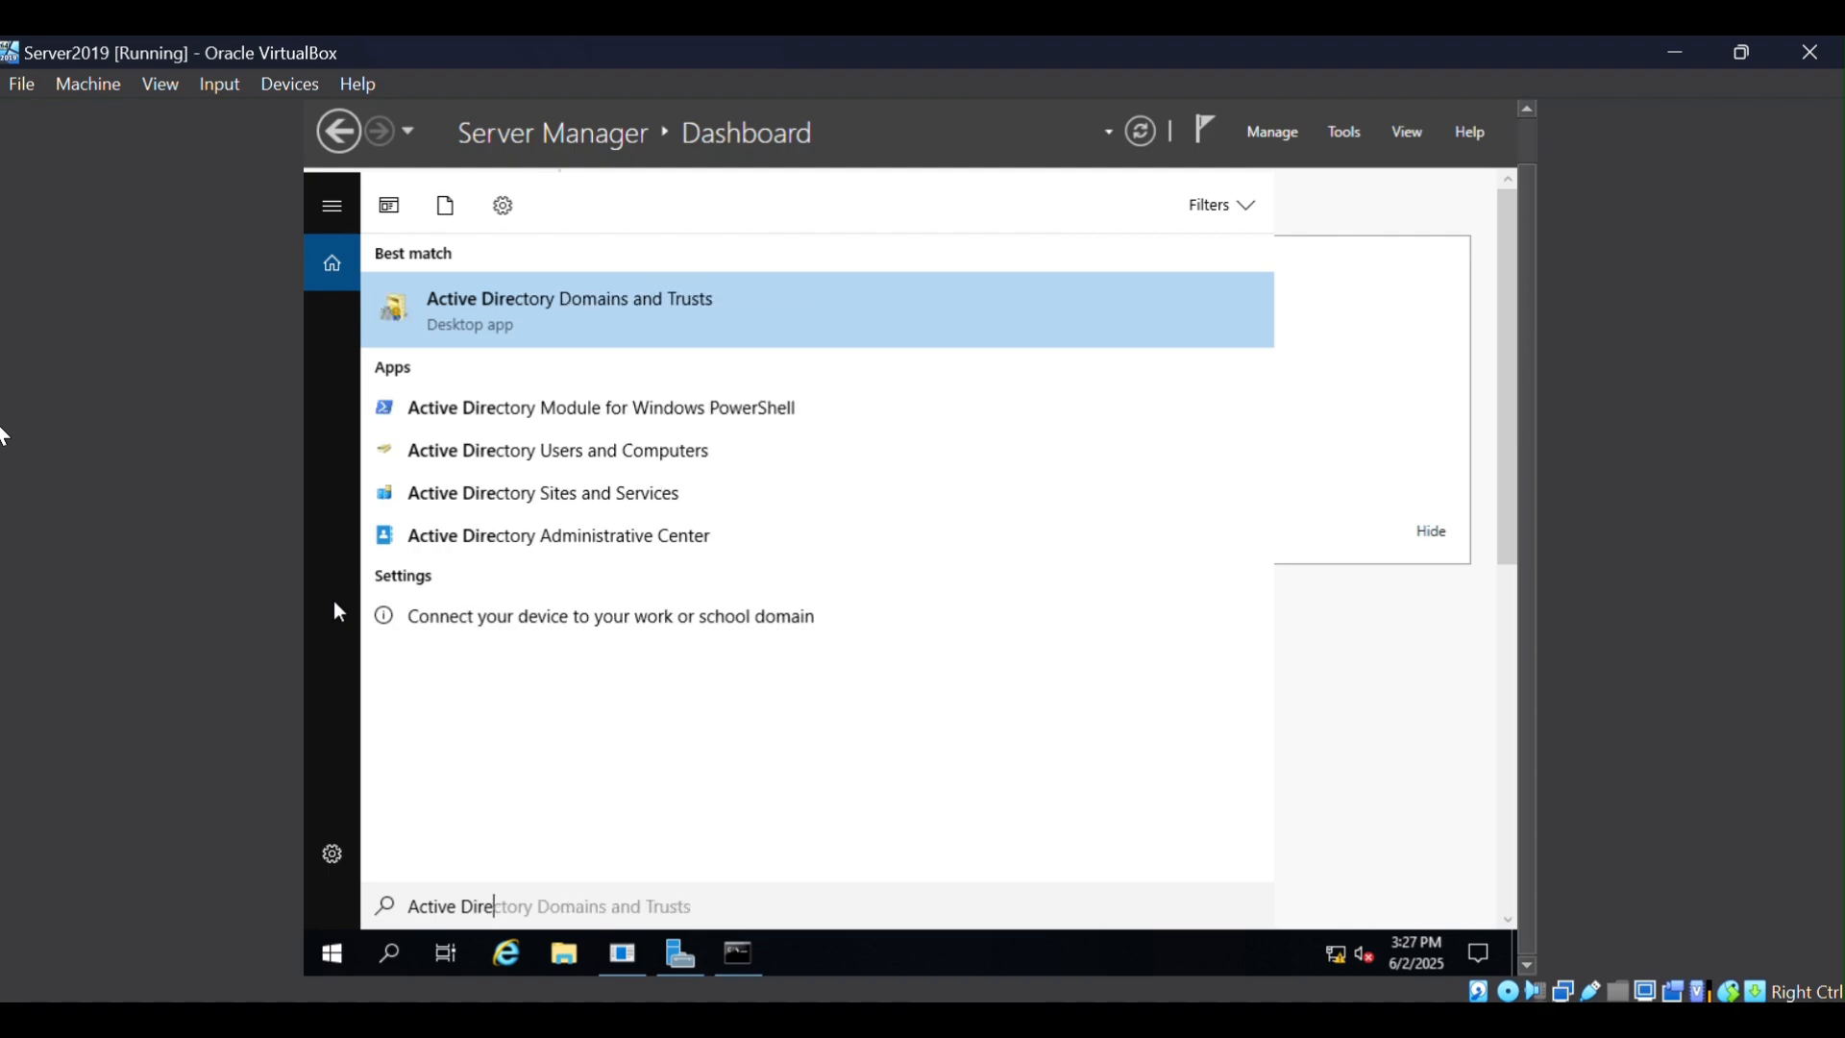
{"action": "left_click", "coordinate": [810, 453]}
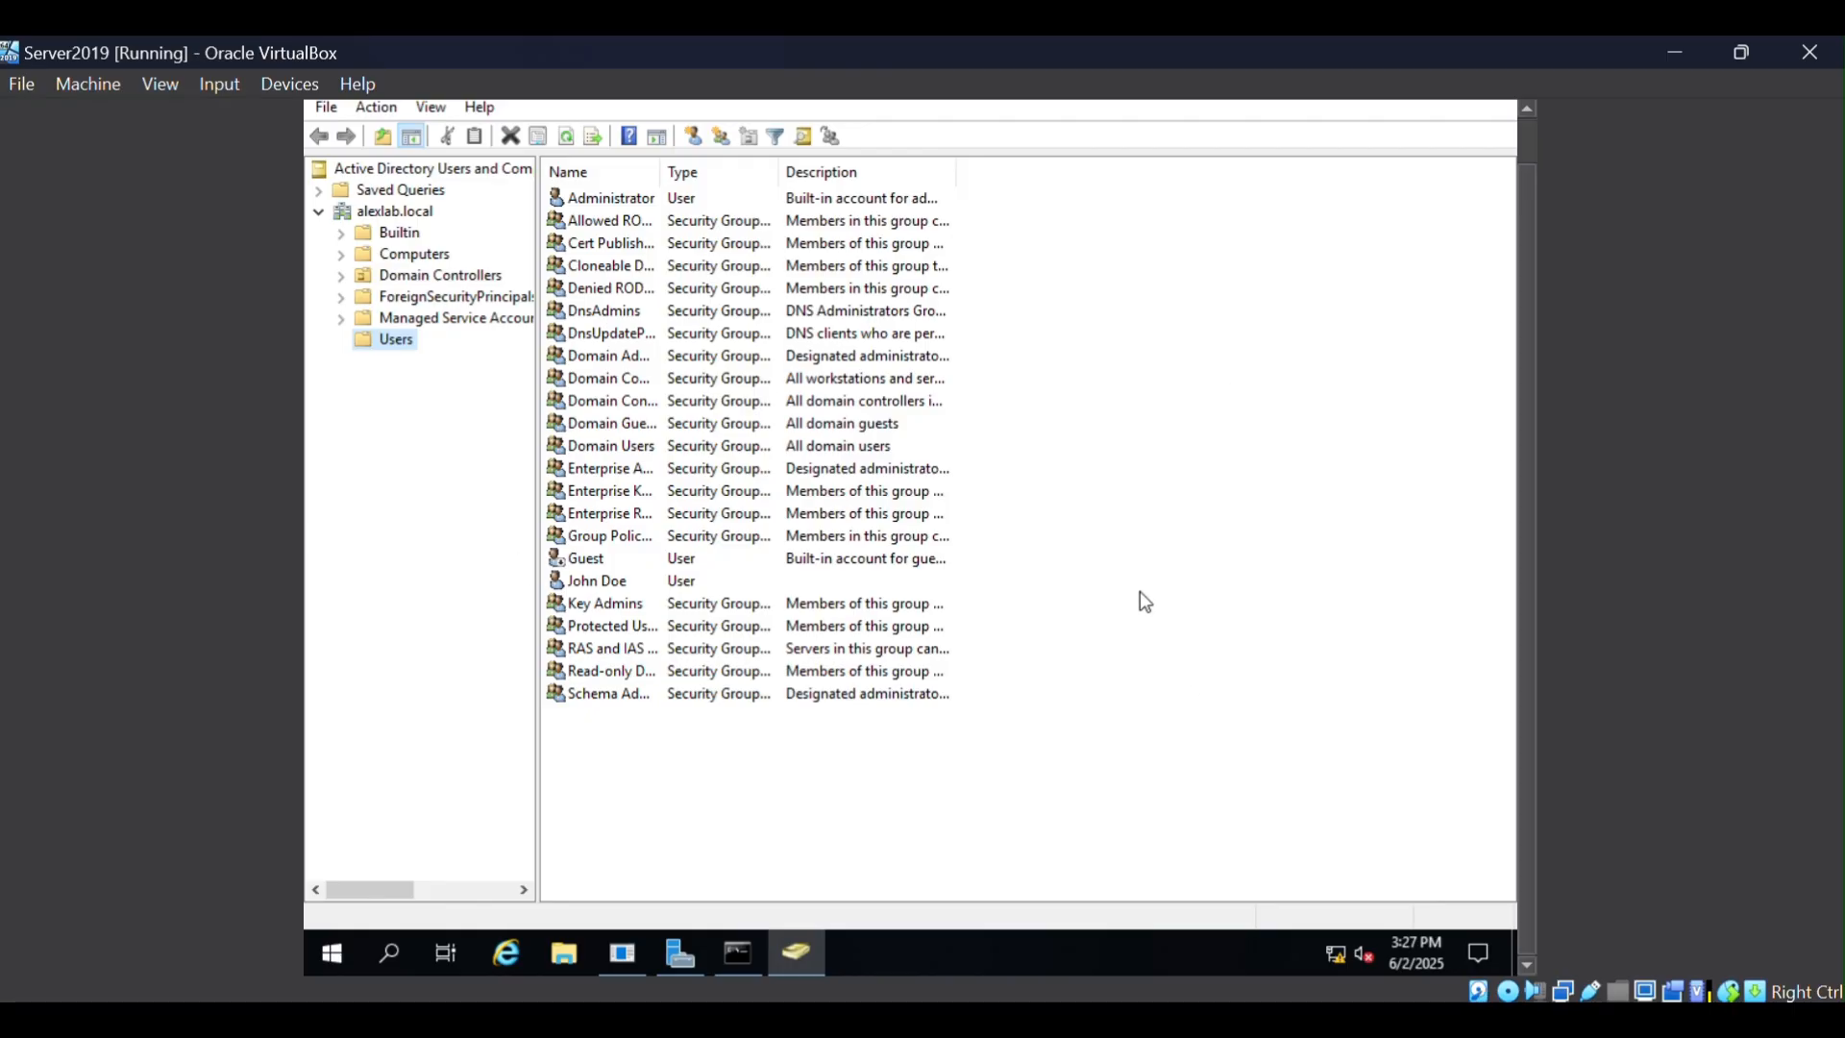
{"action": "left_click", "coordinate": [597, 580]}
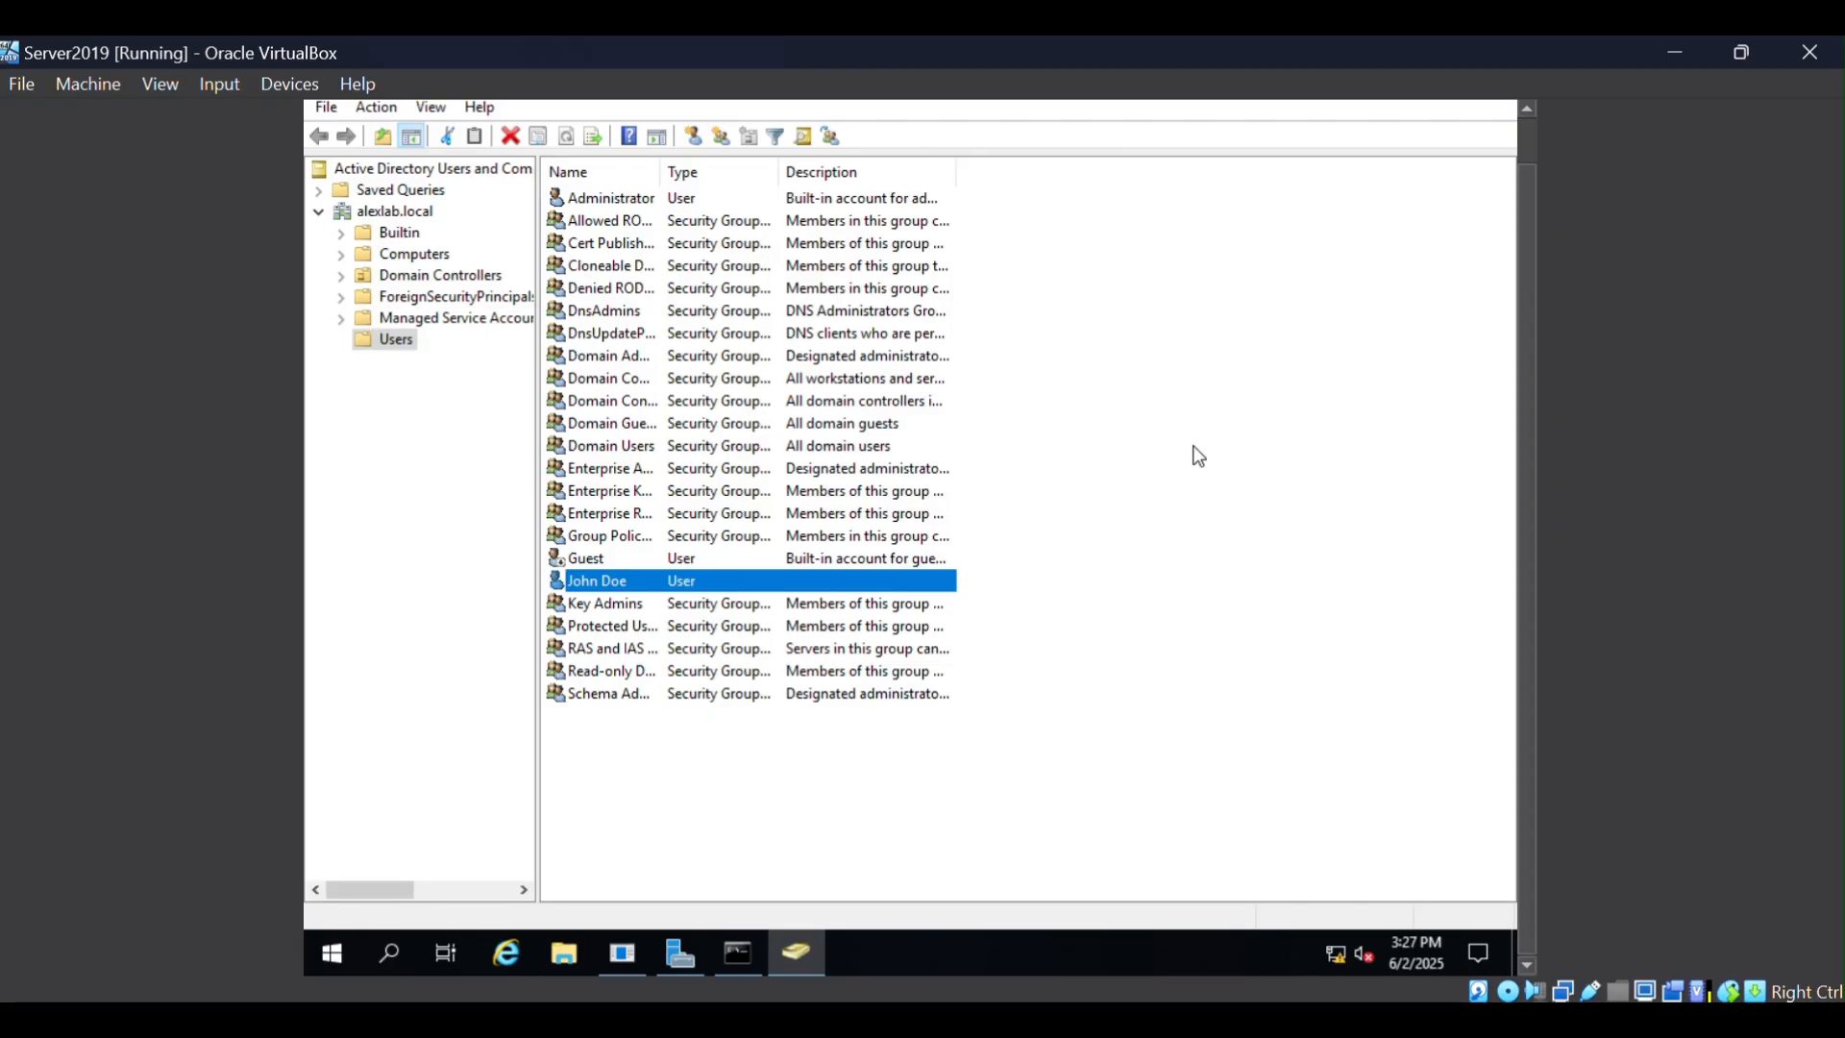
{"action": "right_click", "coordinate": [650, 580]}
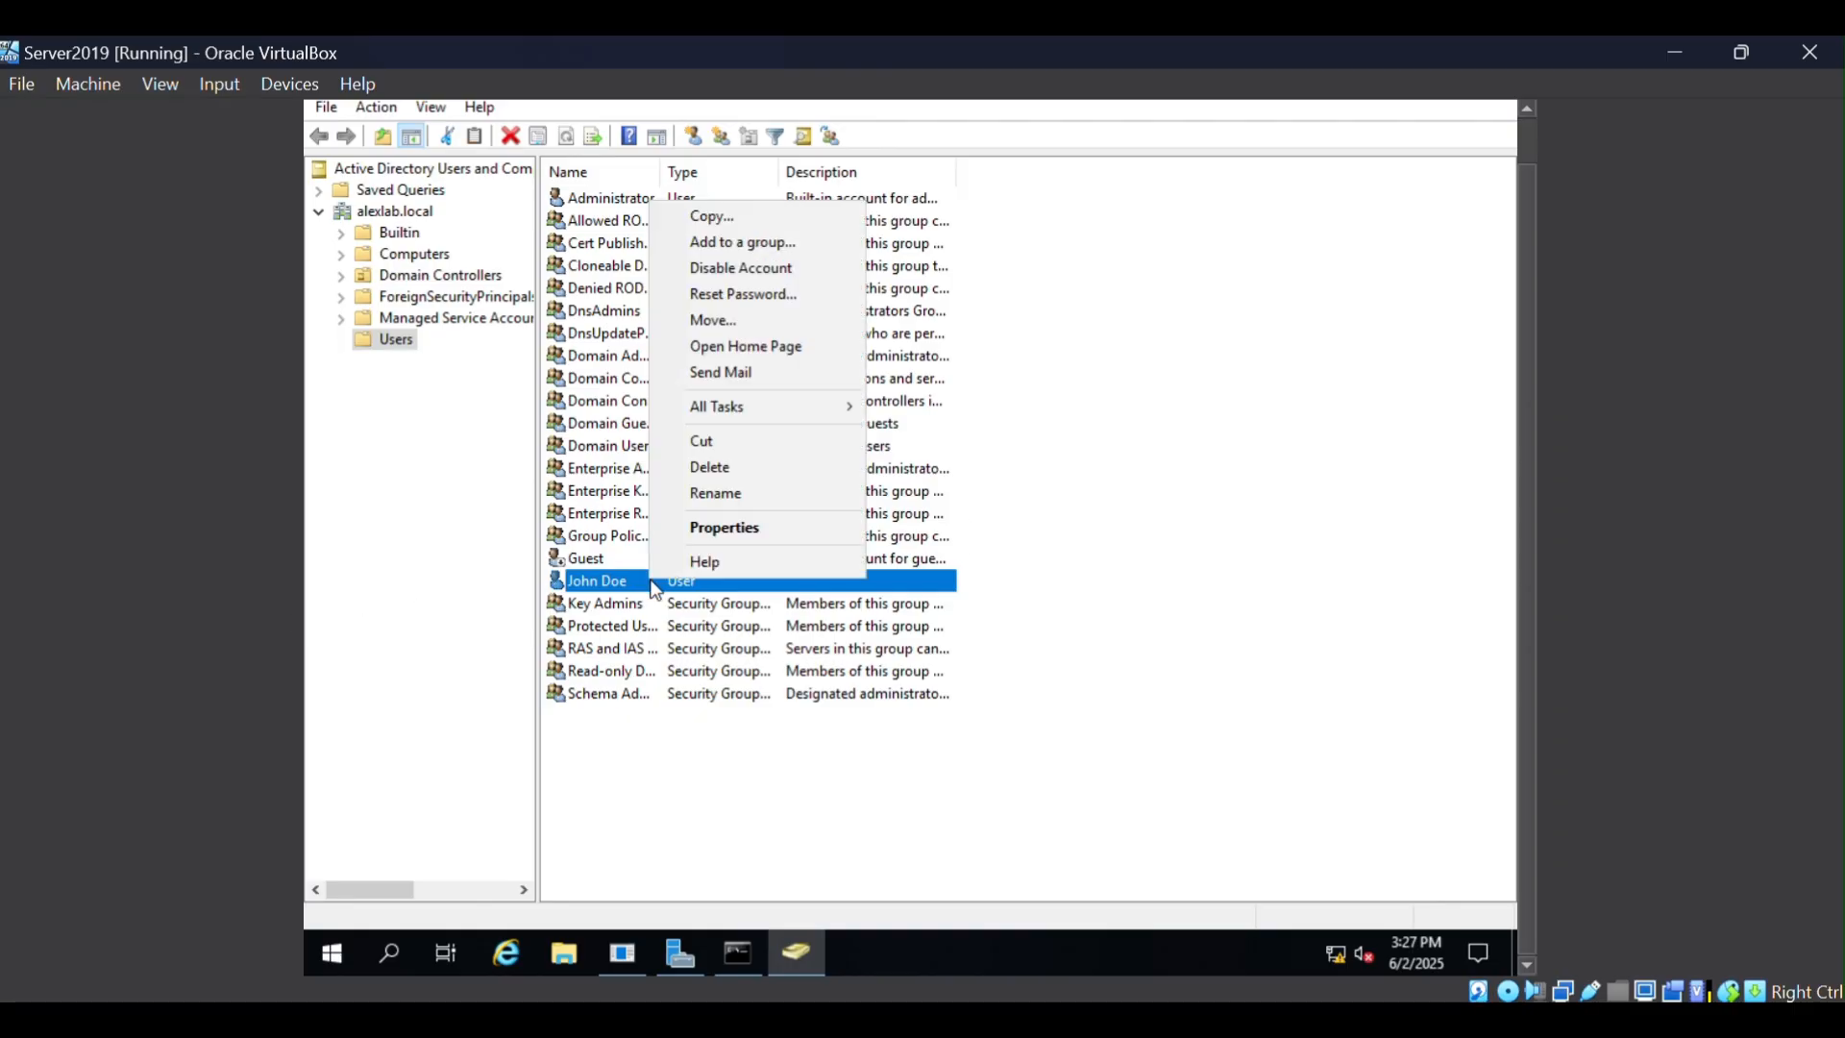
{"action": "left_click", "coordinate": [704, 295]}
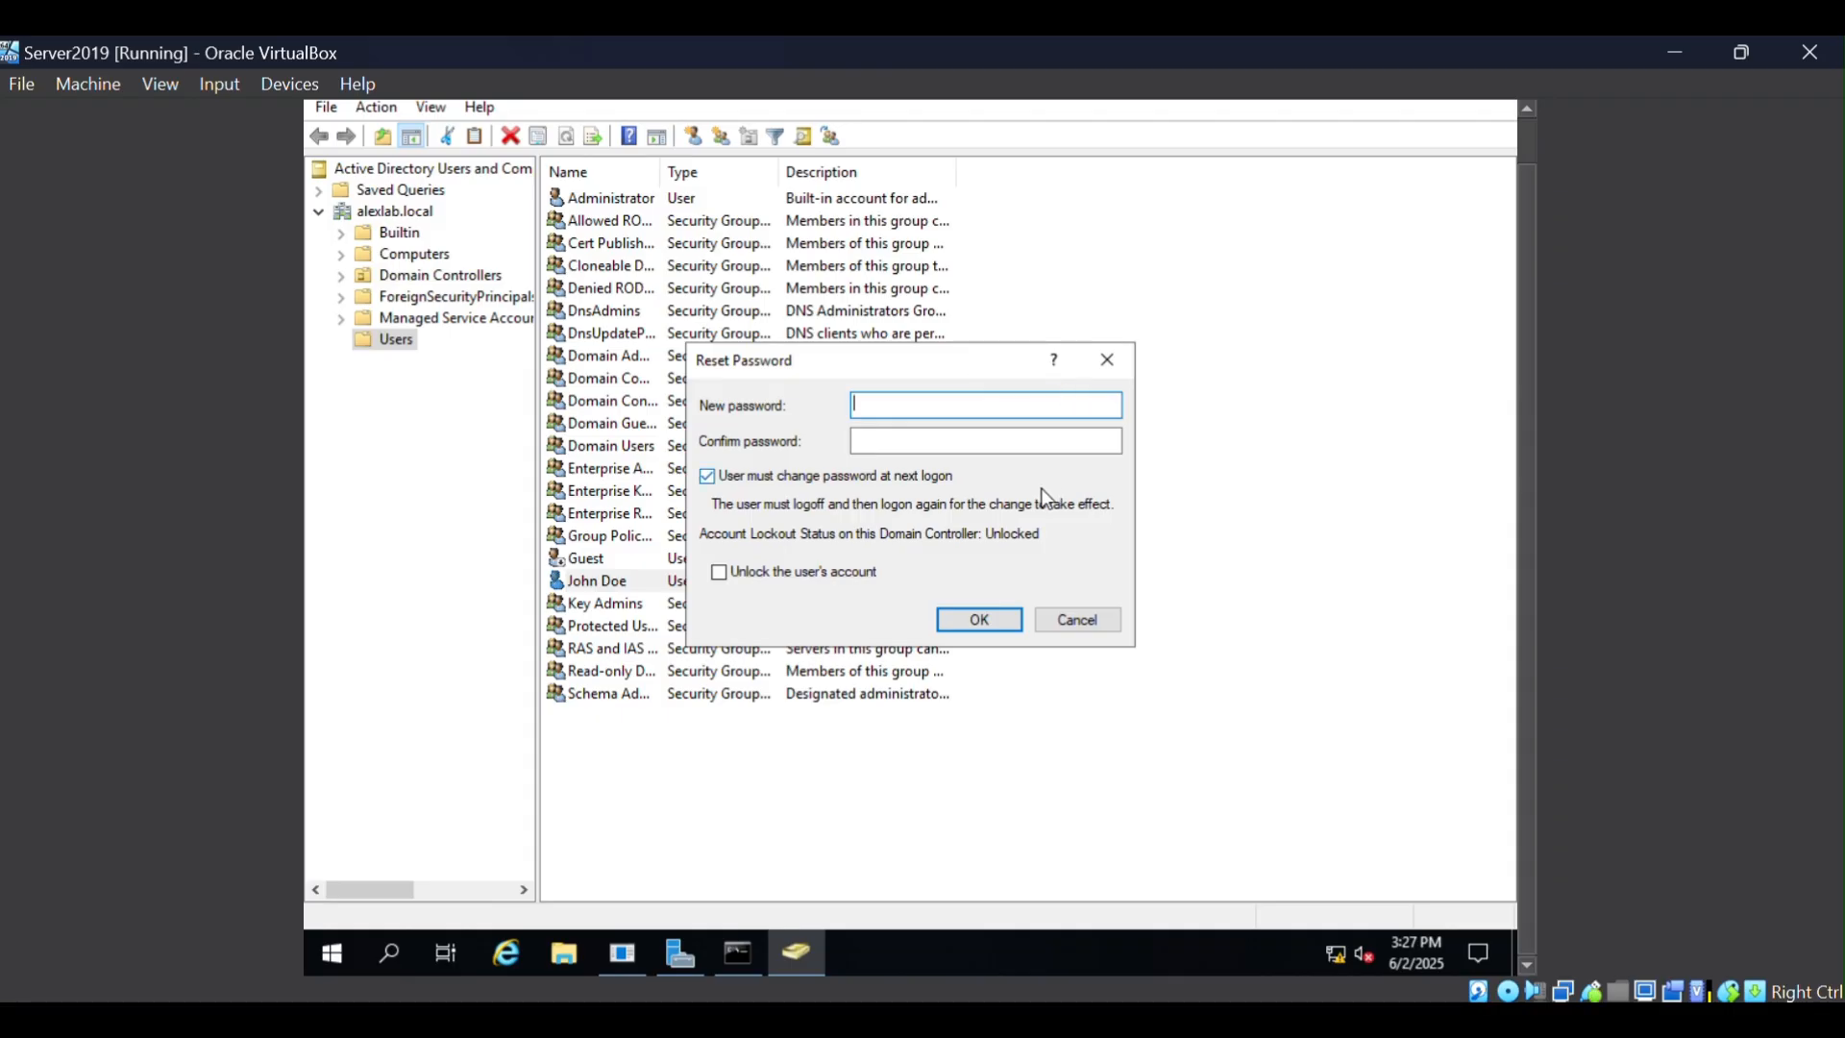
{"action": "left_click", "coordinate": [1107, 359]}
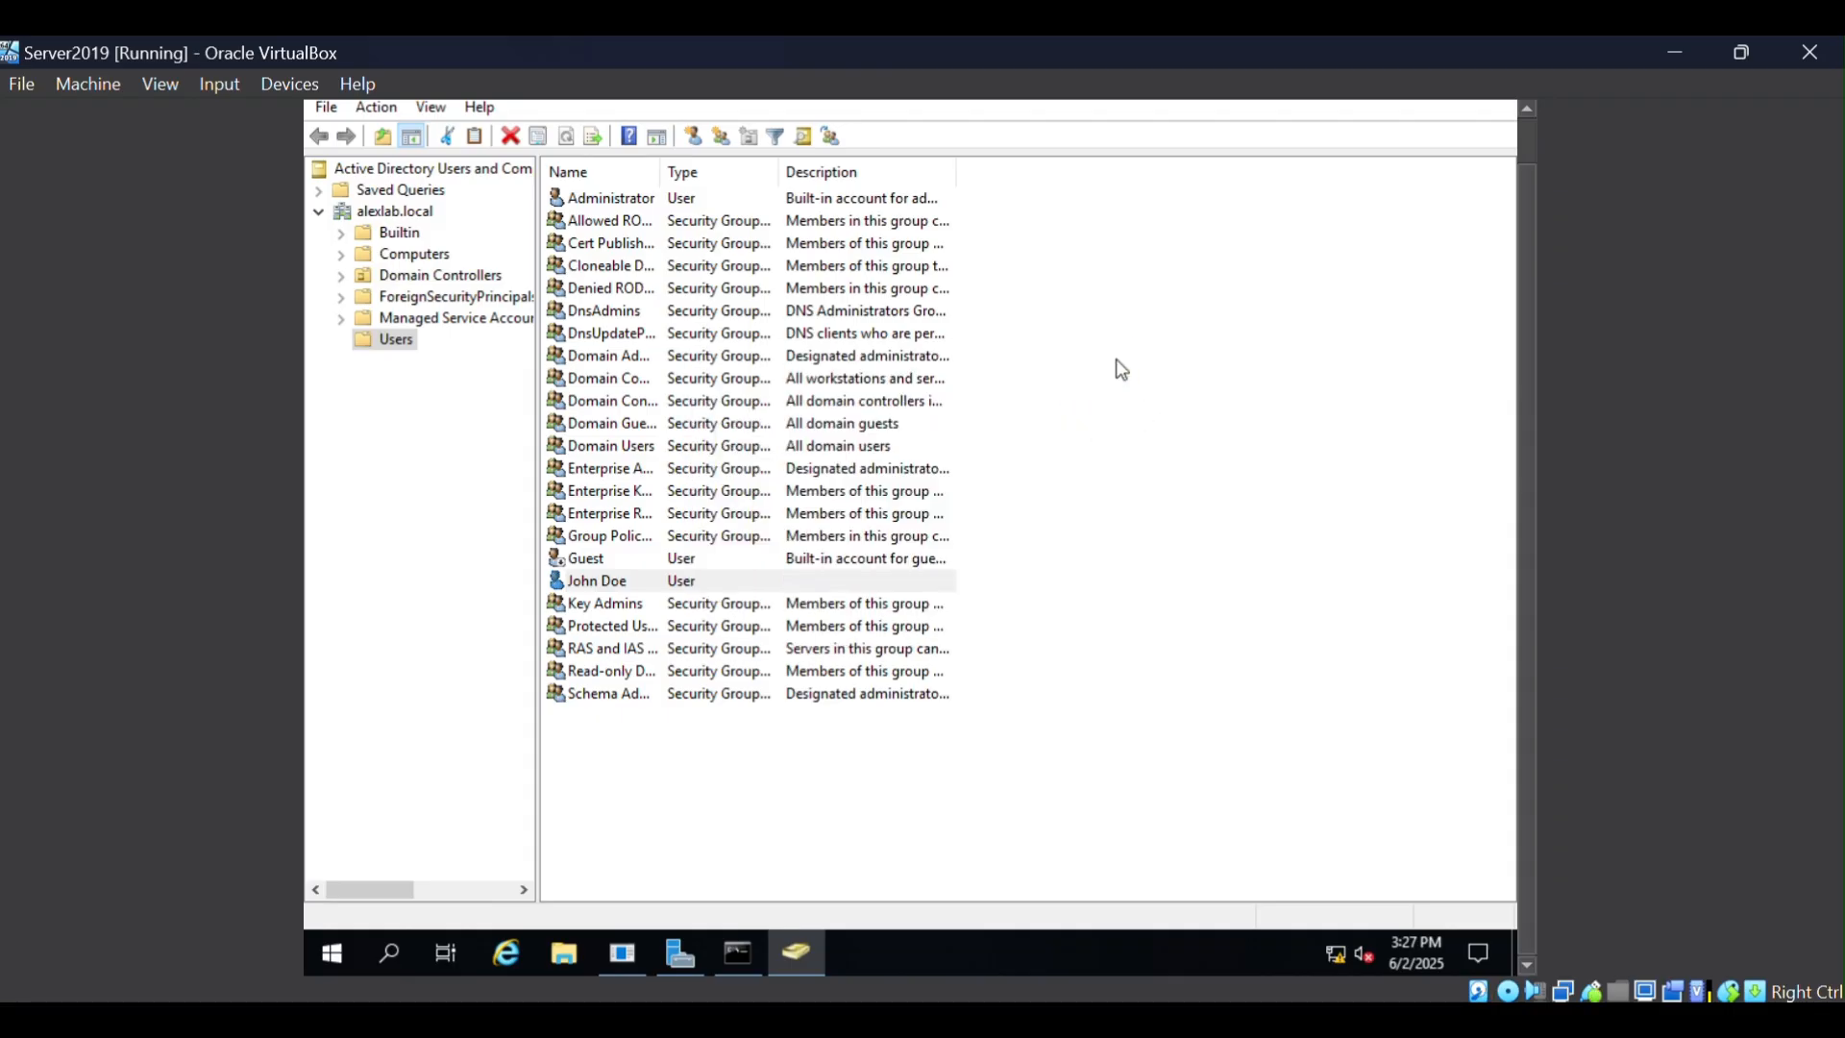
Step: Review the general, address, profile and telephone properties of the user account listed below Guest, and close them without changes
{"action": "right_click", "coordinate": [747, 589]}
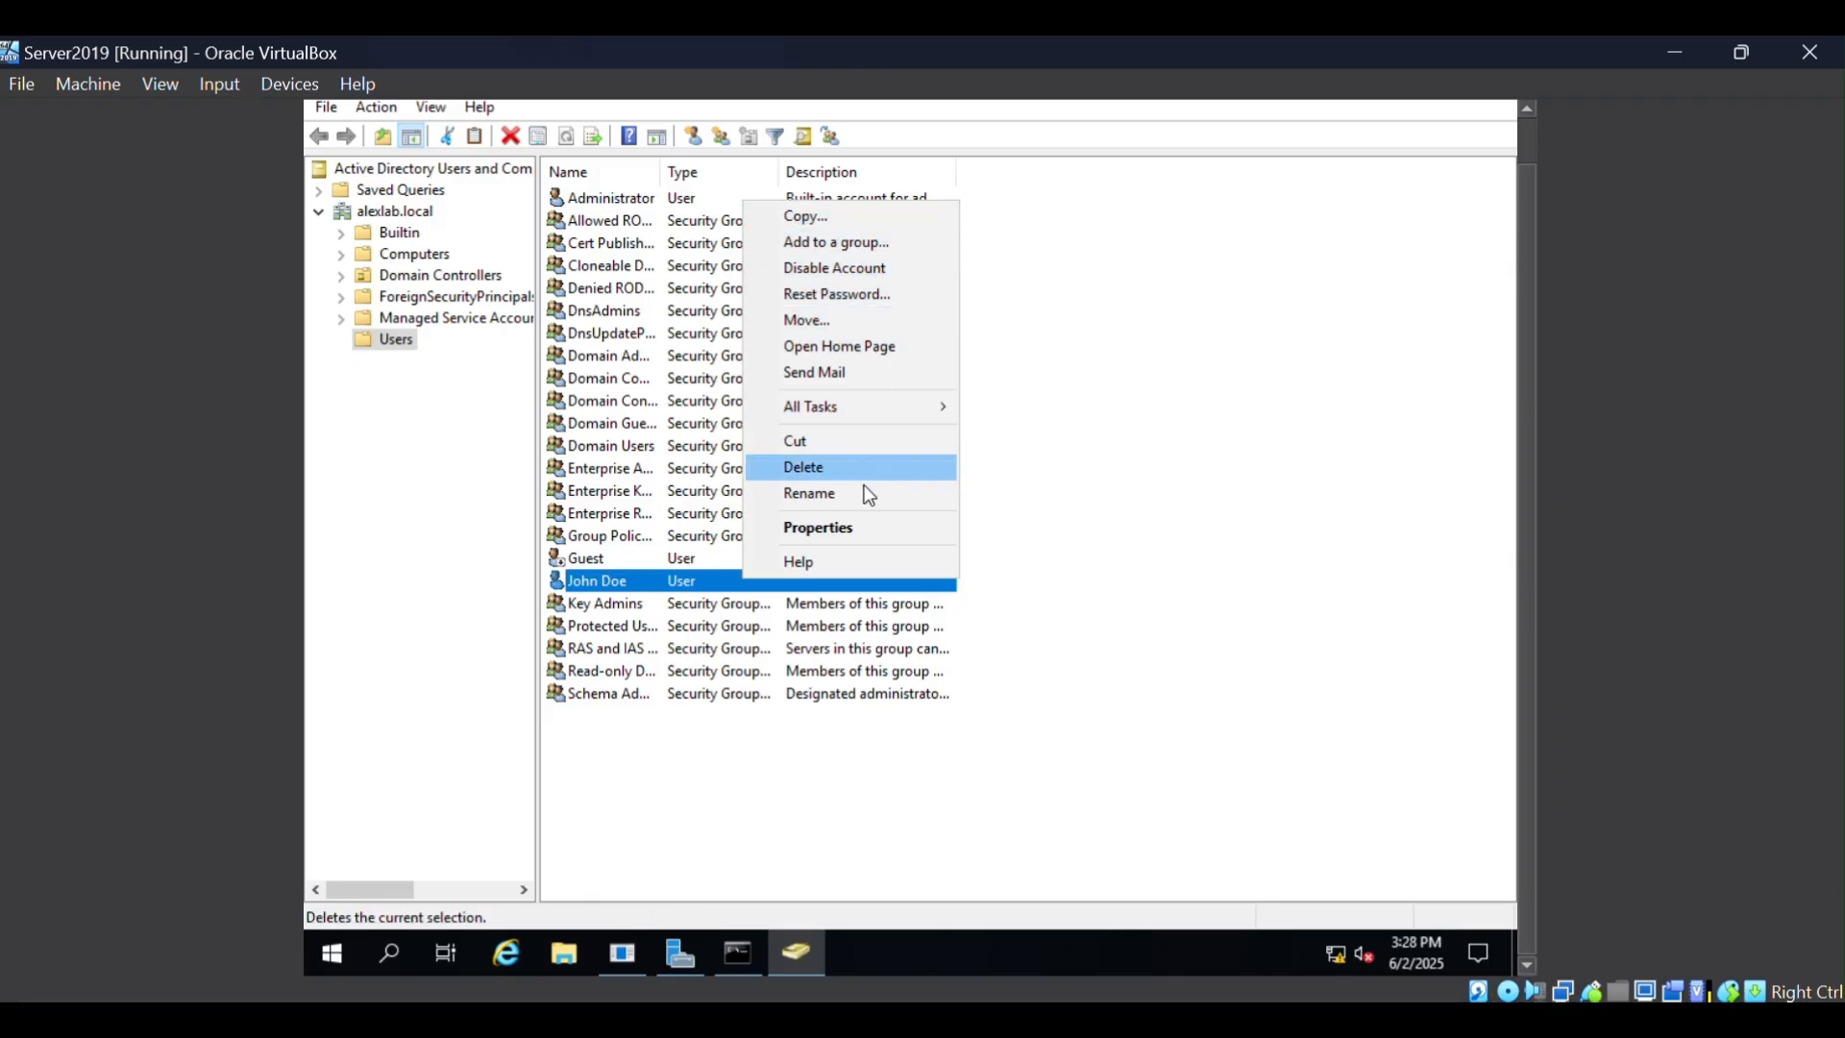
{"action": "left_click", "coordinate": [821, 528]}
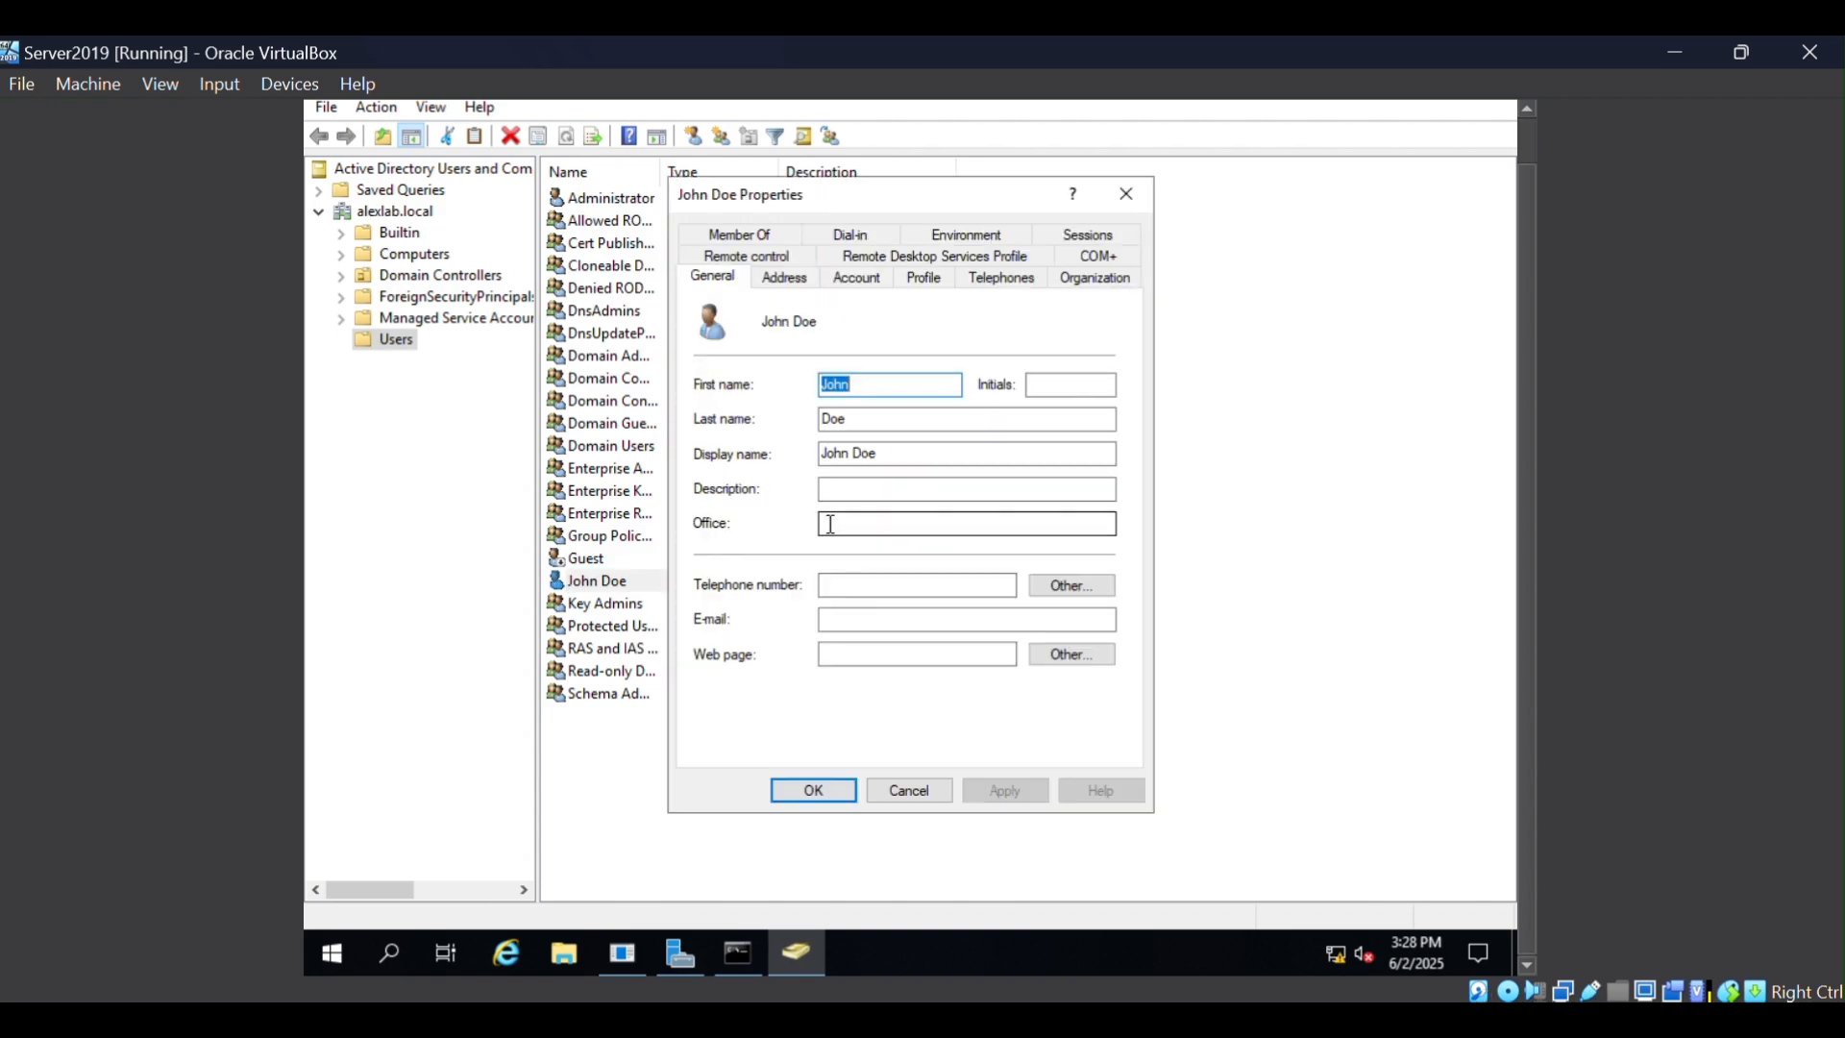
{"action": "left_click", "coordinate": [781, 281]}
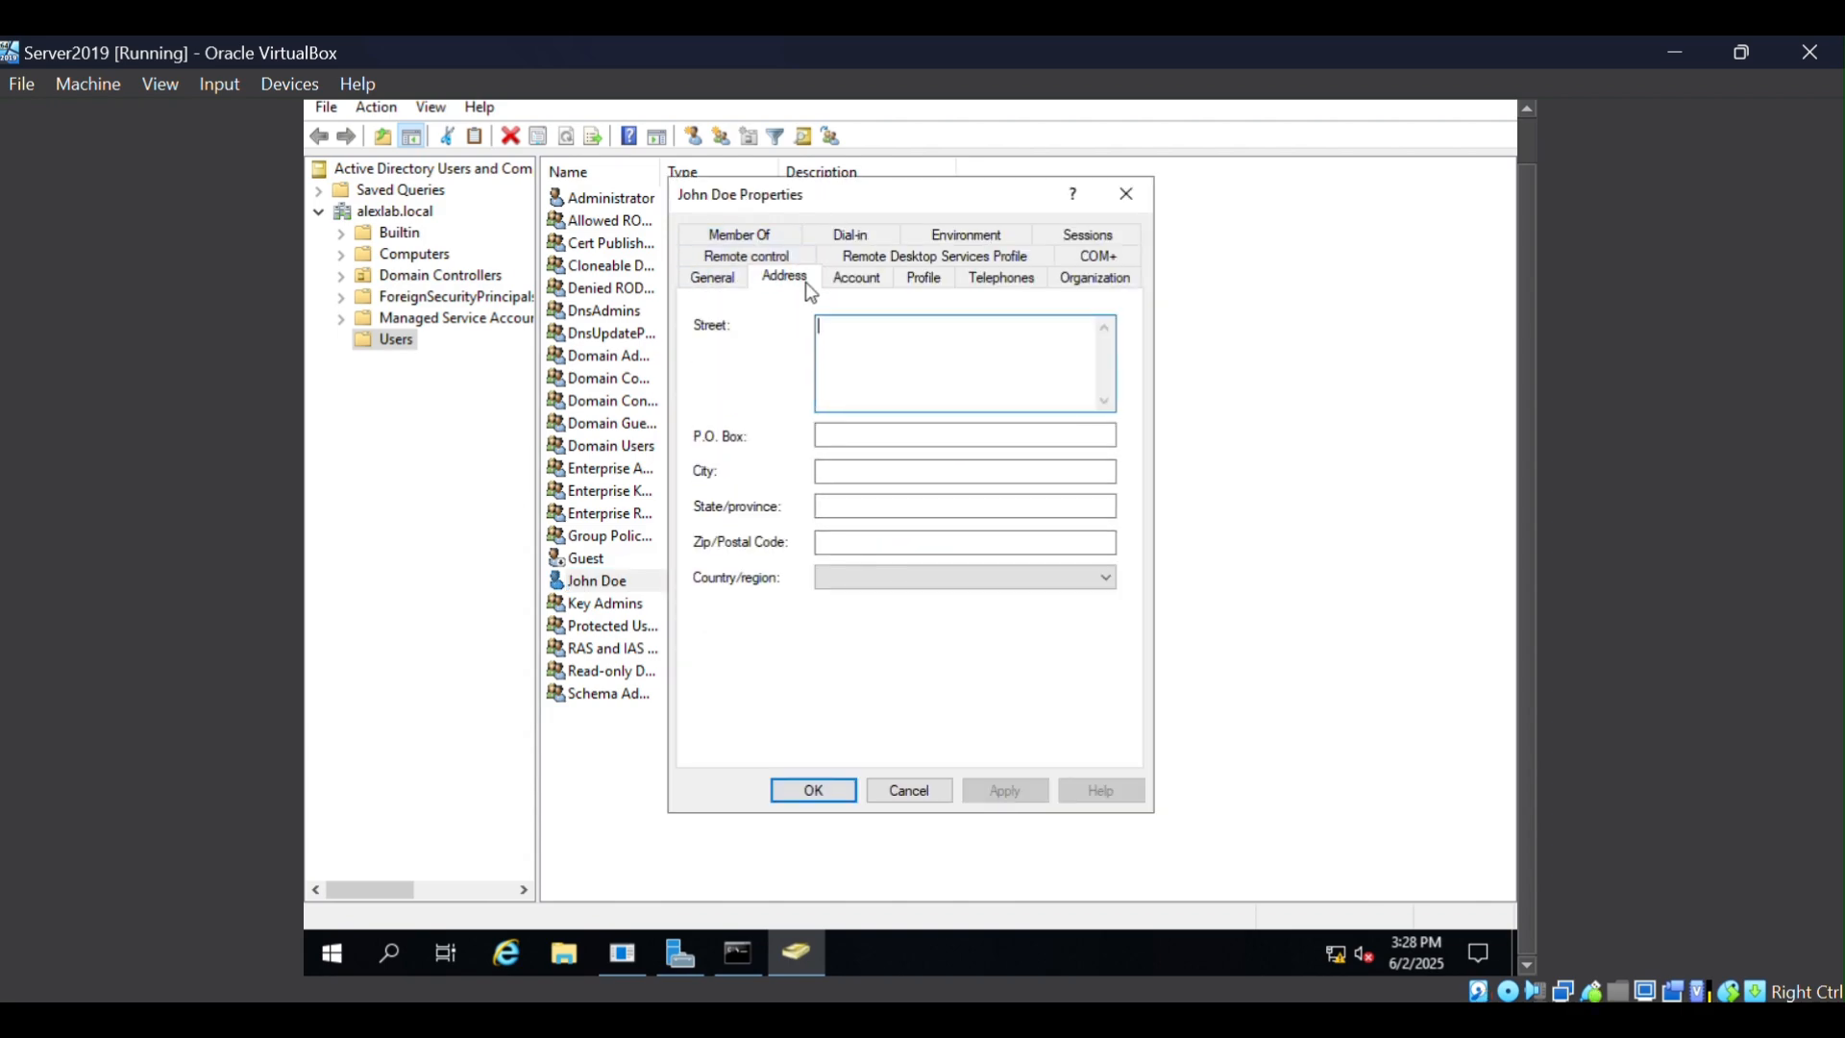
{"action": "left_click", "coordinate": [728, 283]}
{"action": "left_click", "coordinate": [925, 280]}
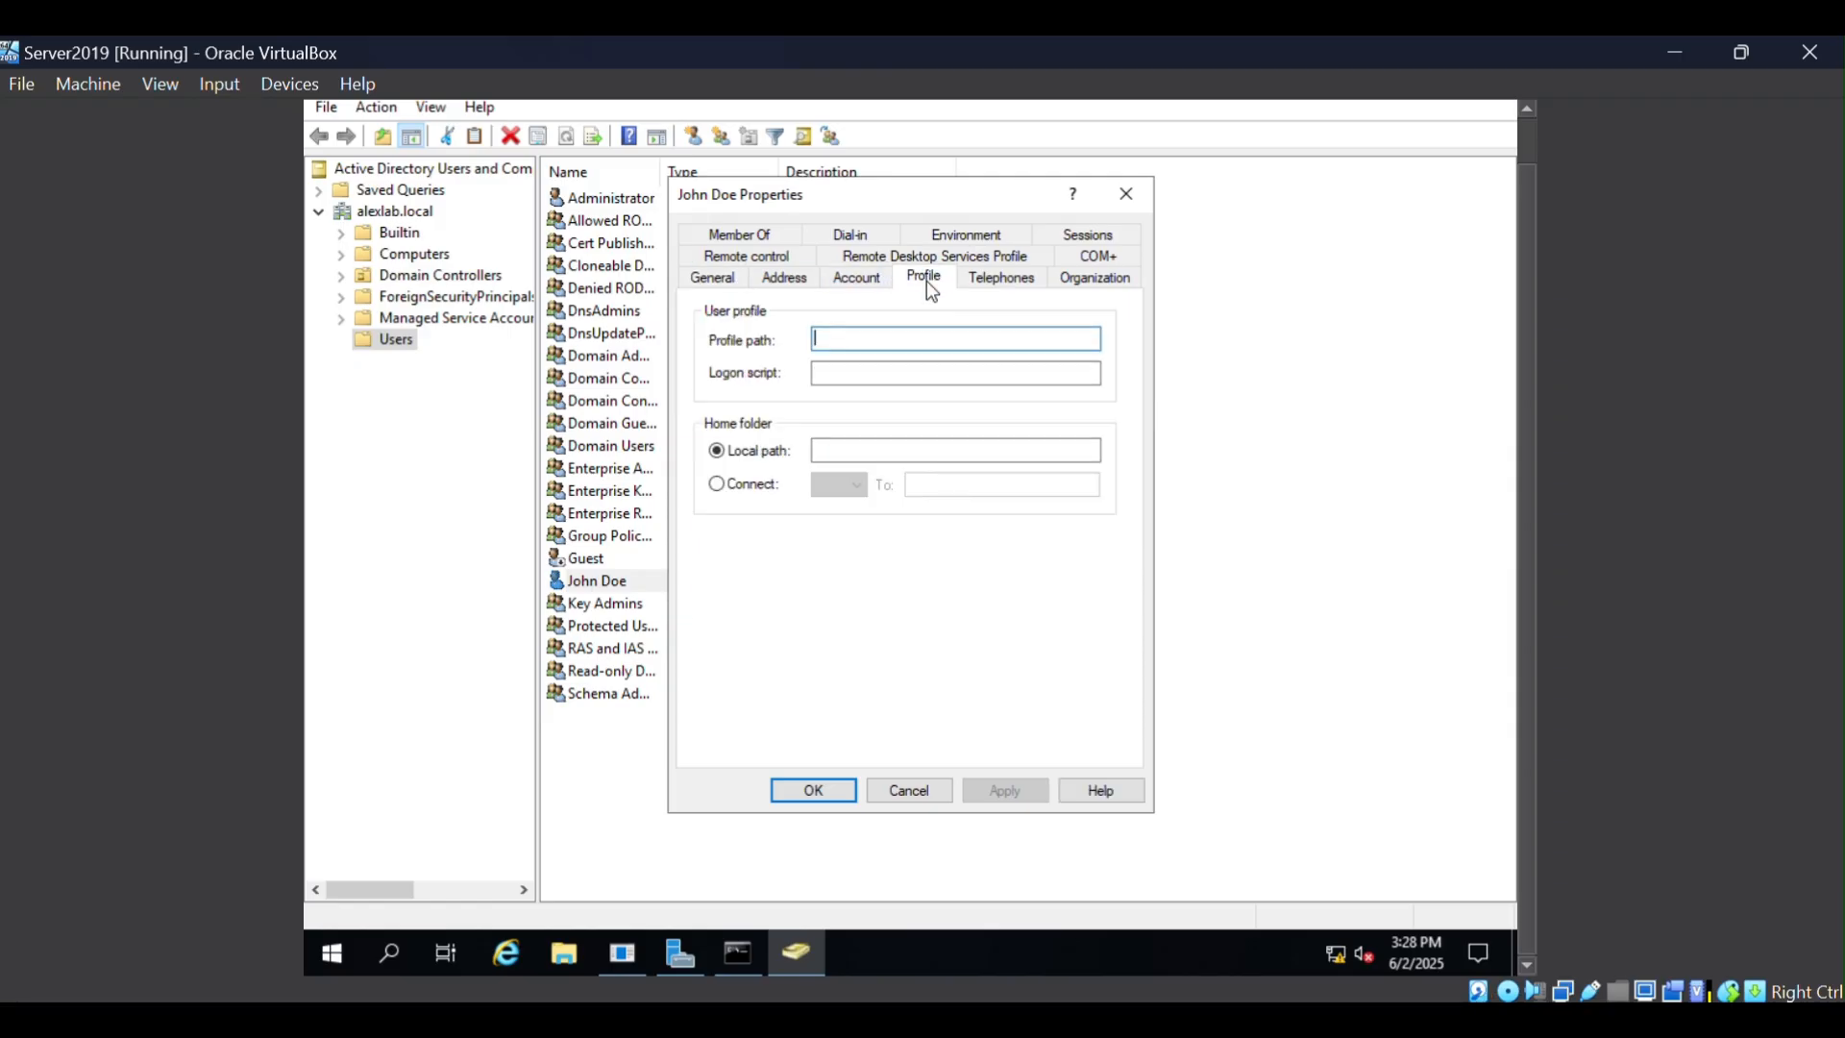
{"action": "left_click", "coordinate": [972, 283]}
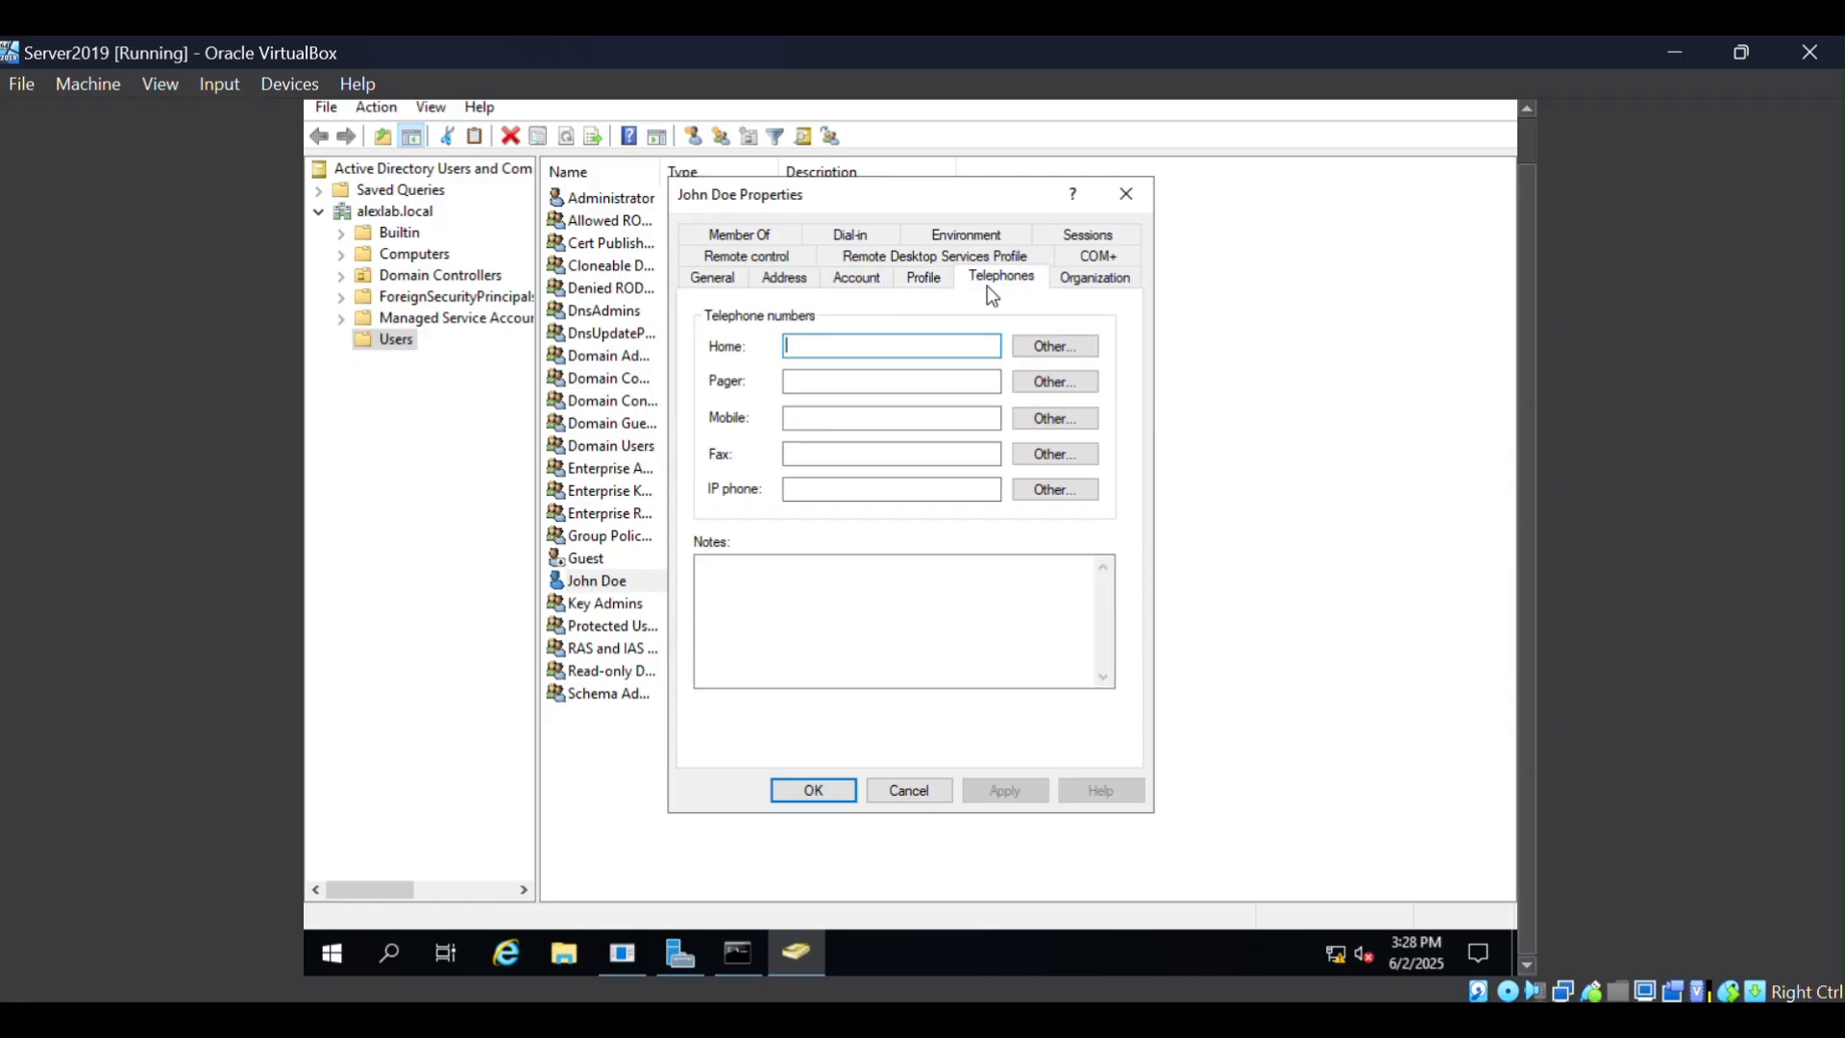
{"action": "left_click", "coordinate": [736, 280]}
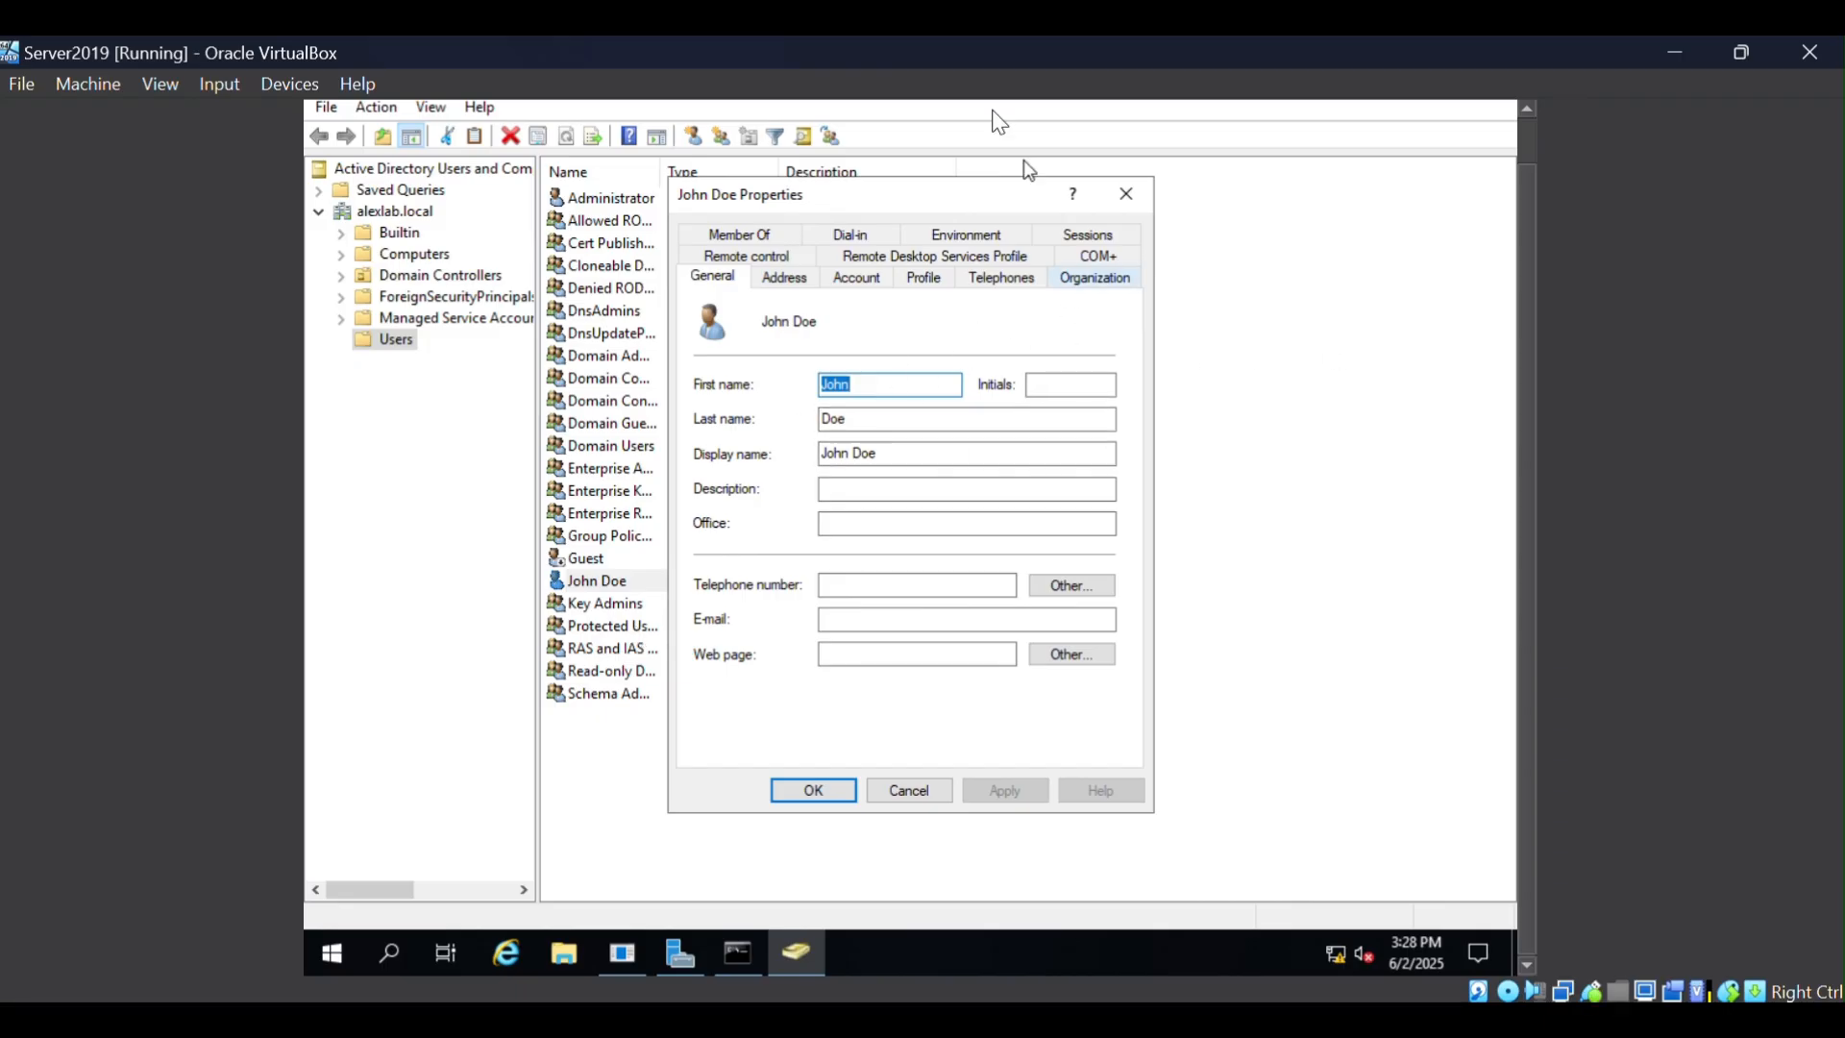
{"action": "left_click", "coordinate": [1126, 194]}
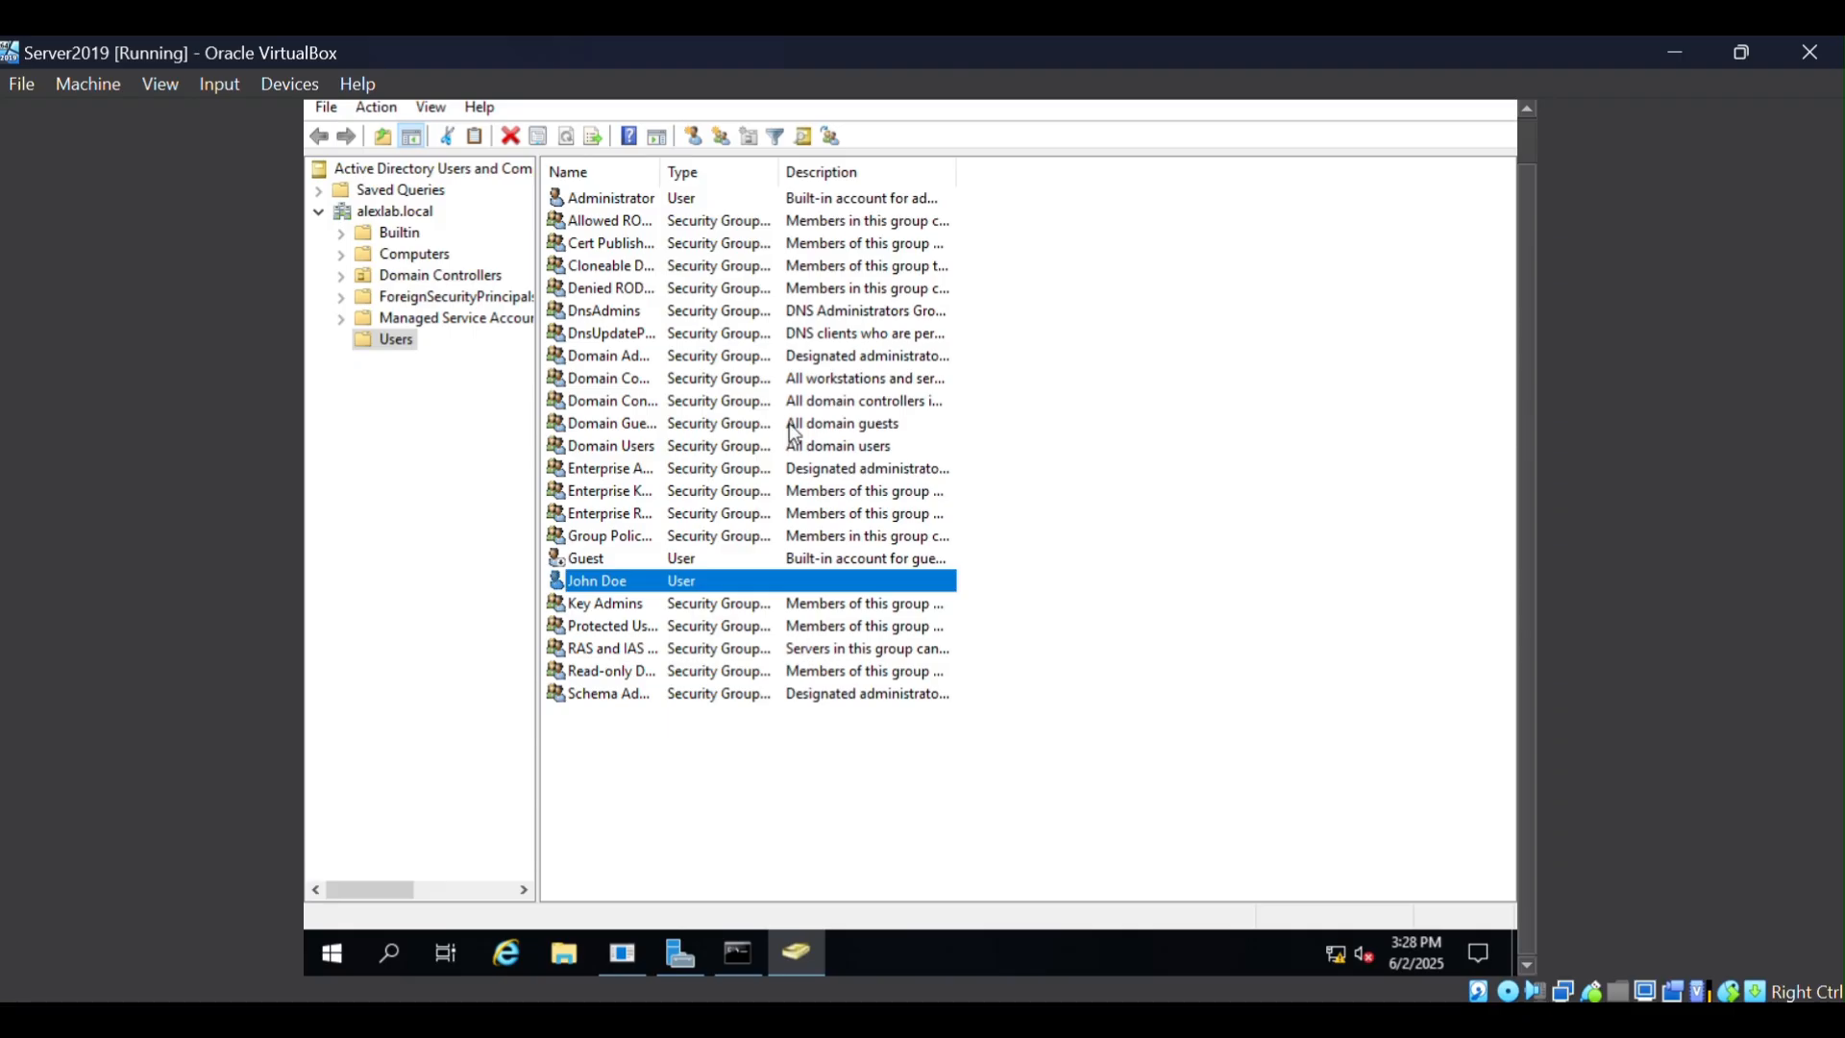
Step: Reset the password of the user account below Guest, entering and confirming the new password without requiring a change at next logon
{"action": "right_click", "coordinate": [705, 582]}
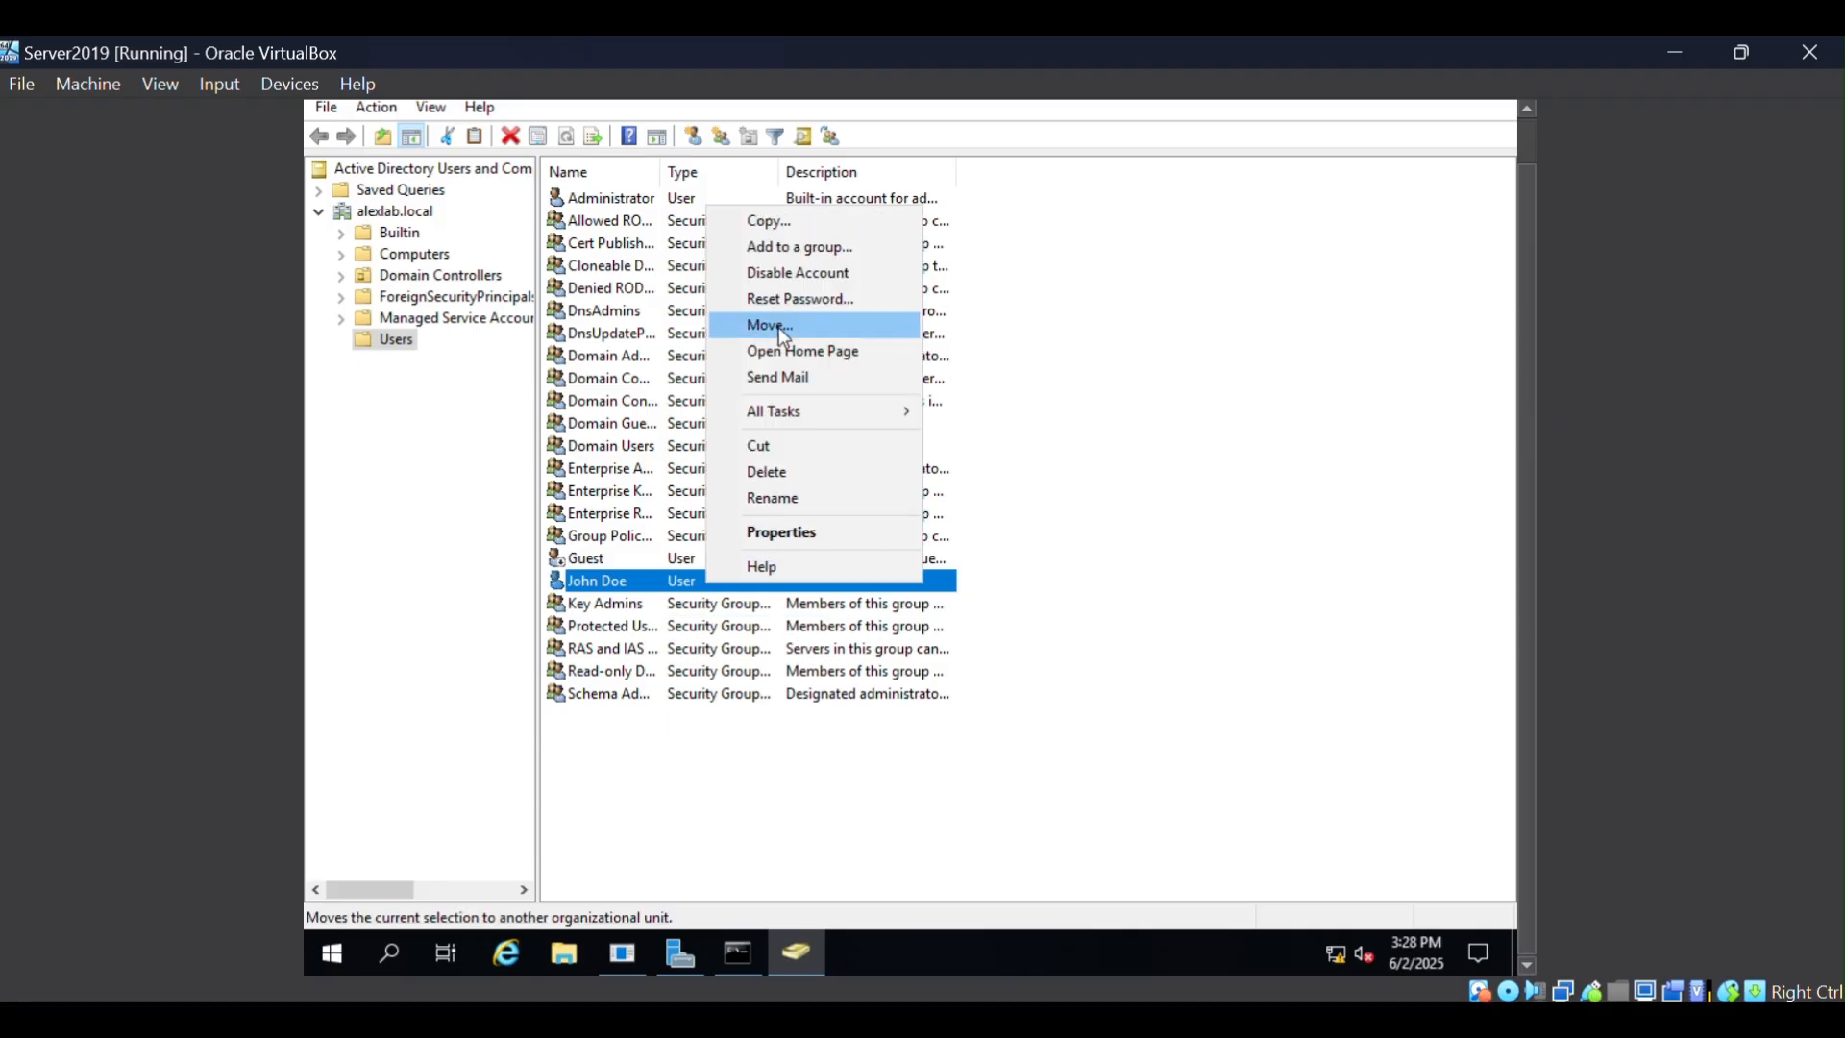
{"action": "left_click", "coordinate": [794, 298]}
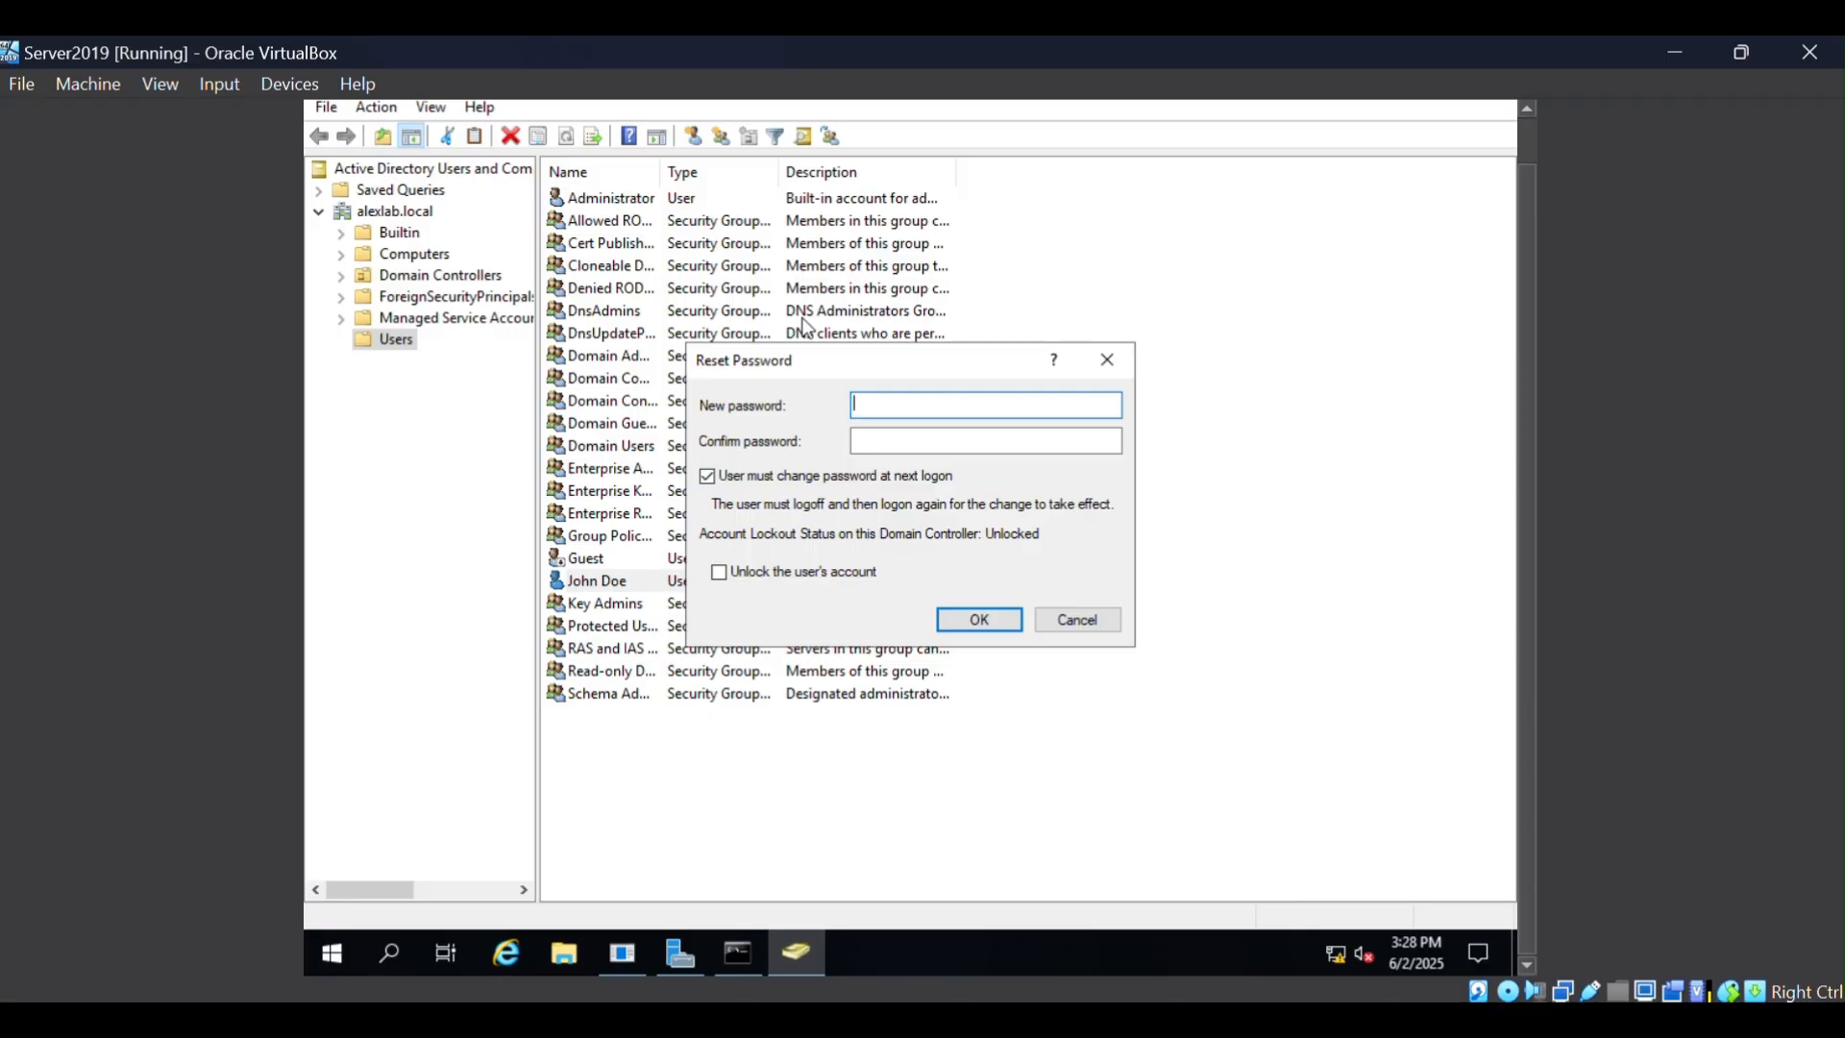
{"action": "left_click", "coordinate": [707, 475]}
{"action": "left_click", "coordinate": [886, 404]}
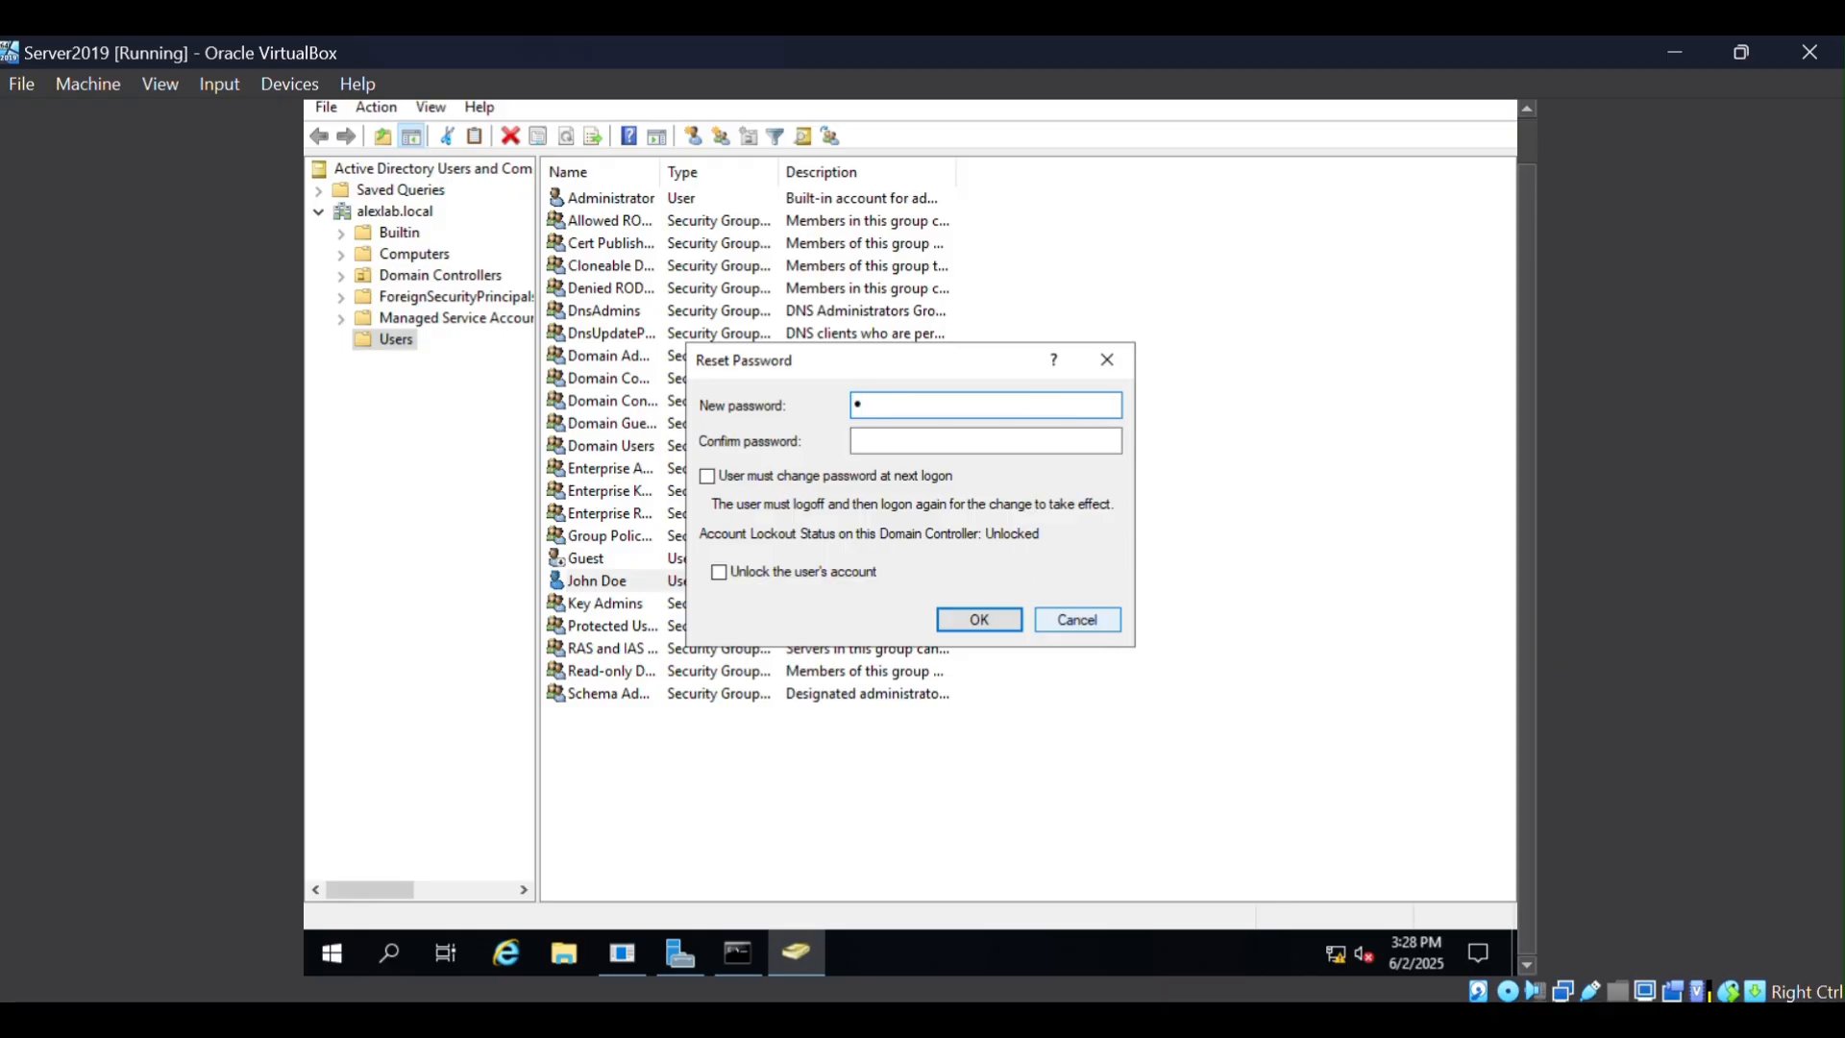
{"action": "type", "text": "*********"}
{"action": "key", "text": "Tab"}
{"action": "type", "text": "************"}
{"action": "key", "text": "Return"}
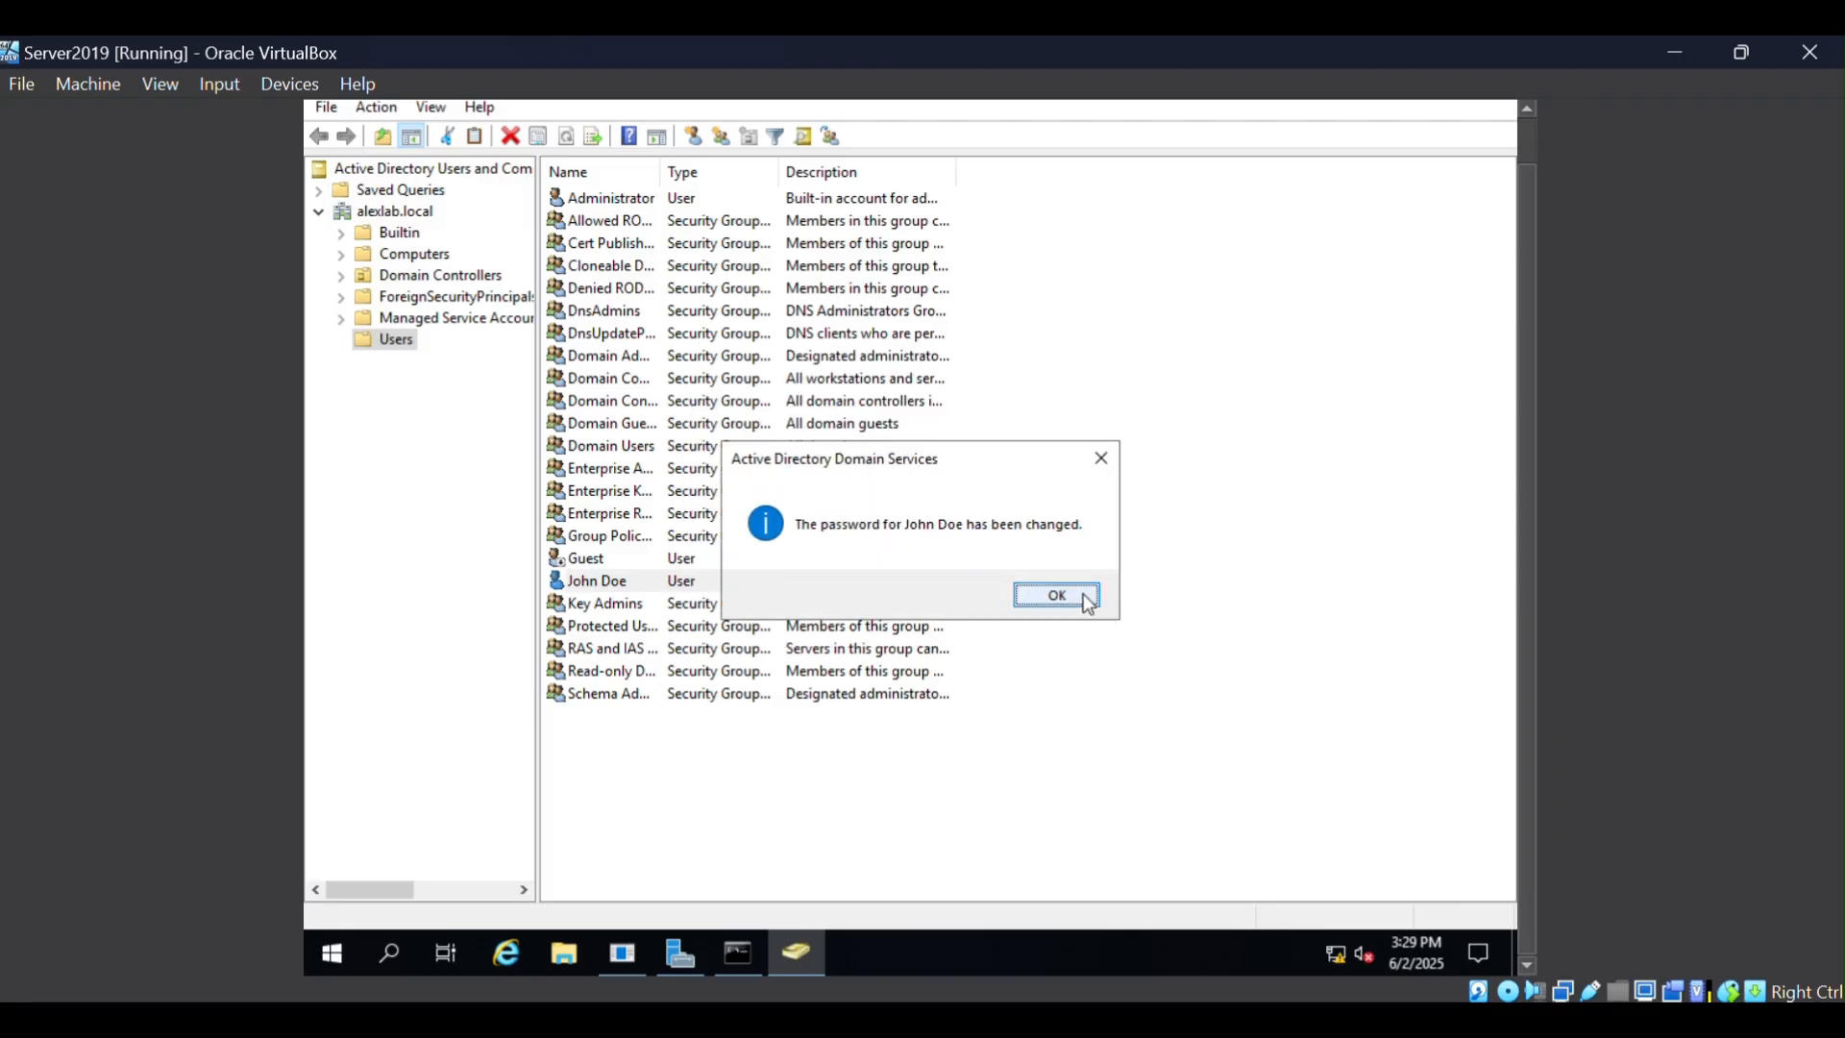
{"action": "left_click", "coordinate": [1040, 594]}
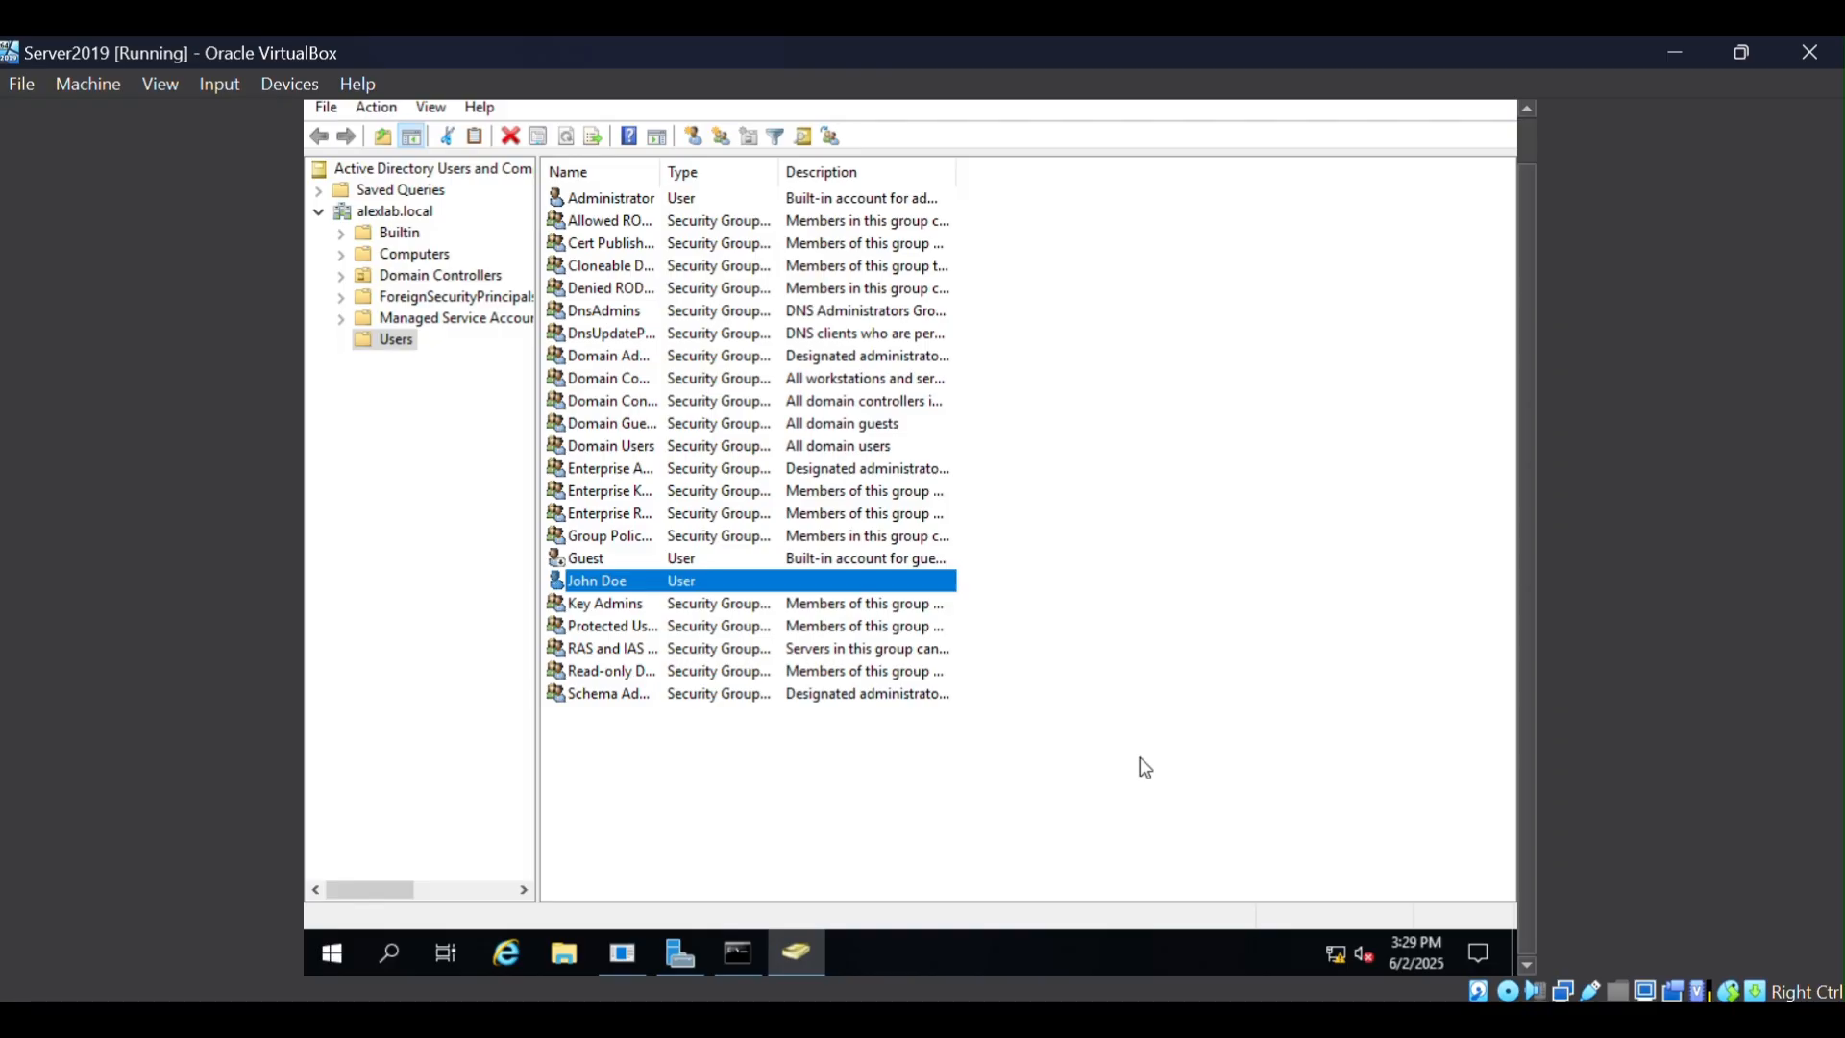
Step: Switch to the Windows 10 virtual machine and sign in to the domain user's account with the account password
{"action": "mouse_move", "coordinate": [1502, 997]}
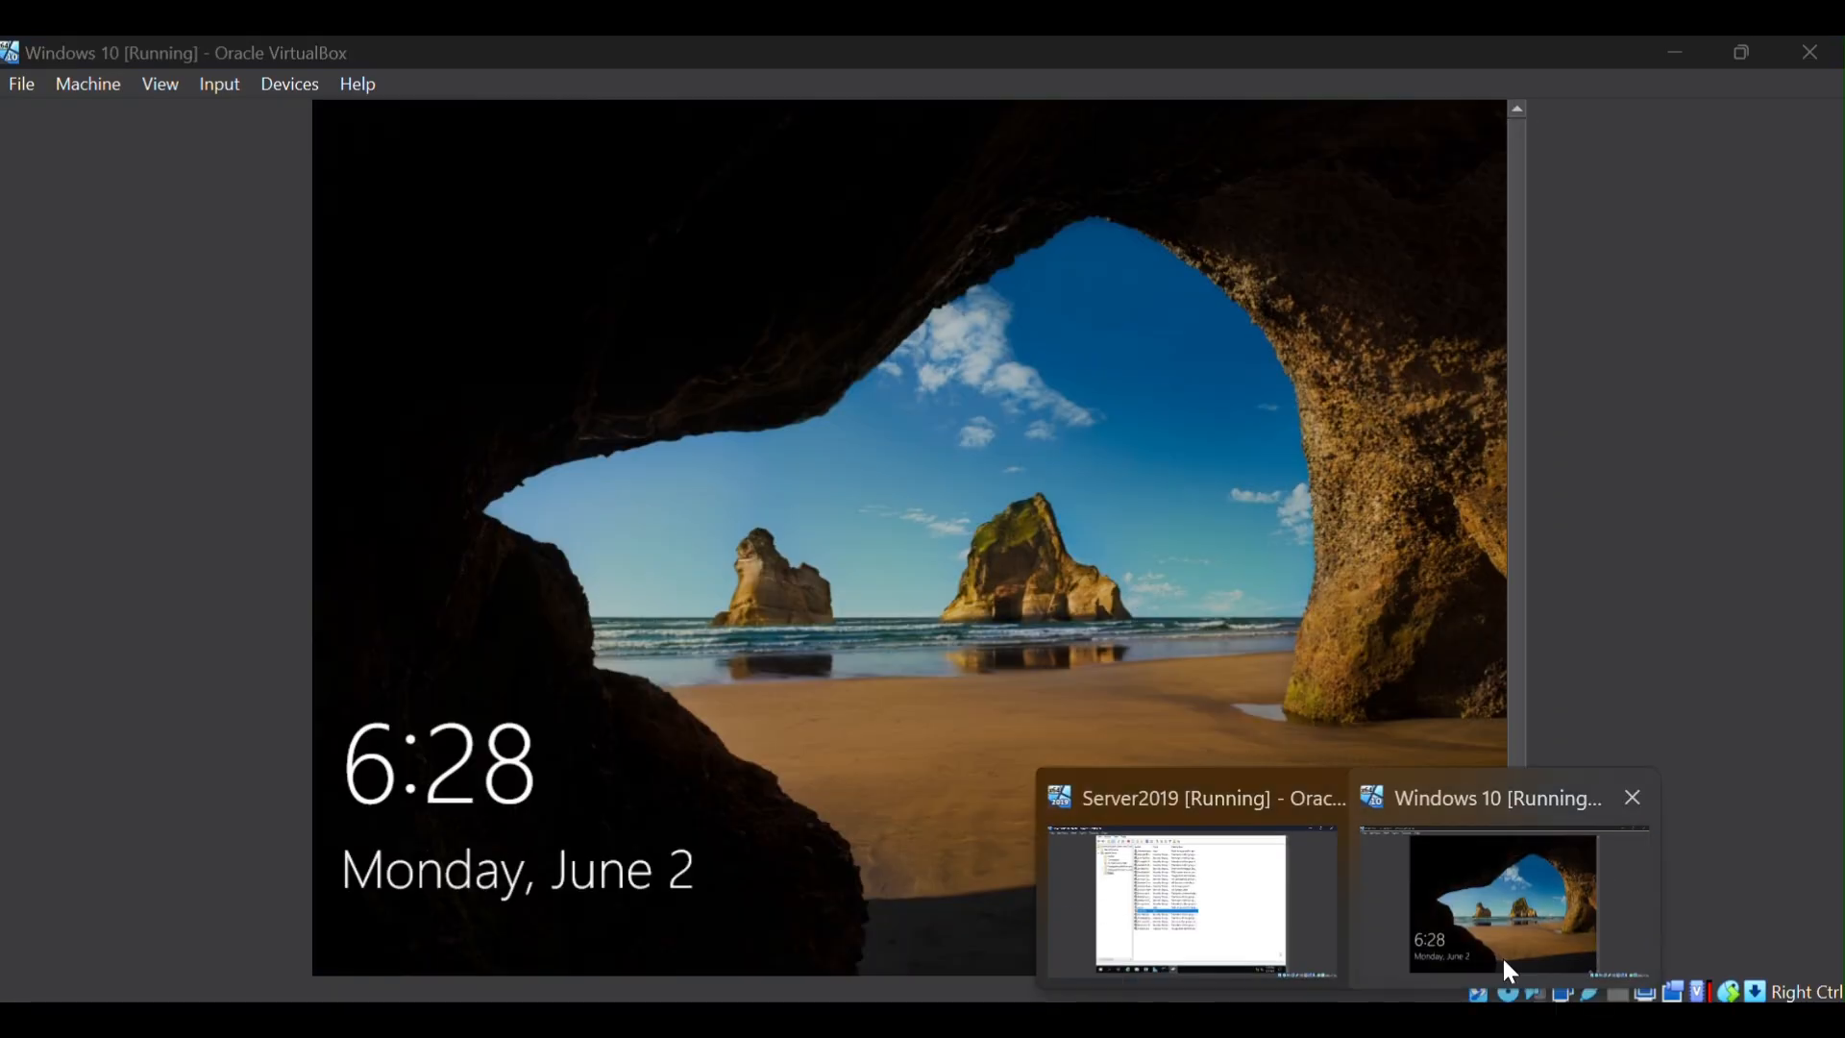
{"action": "left_click", "coordinate": [1502, 960]}
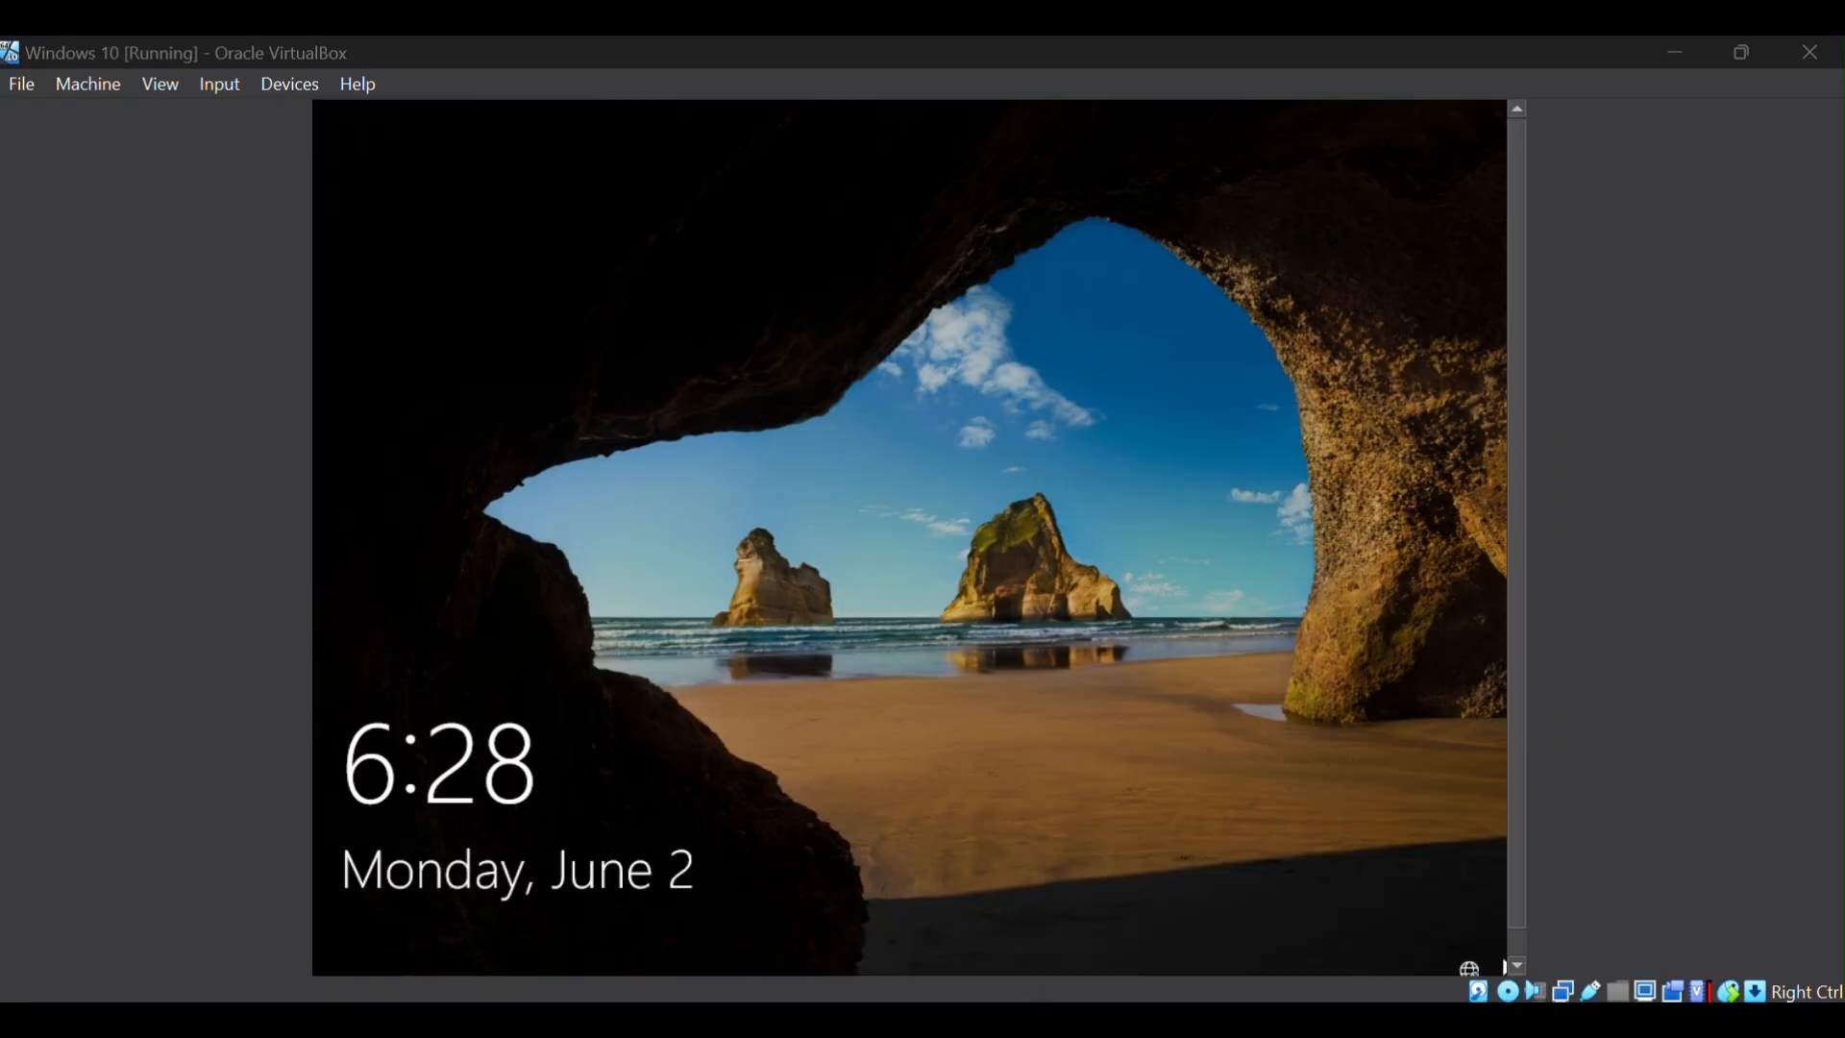
{"action": "left_click", "coordinate": [1140, 699]}
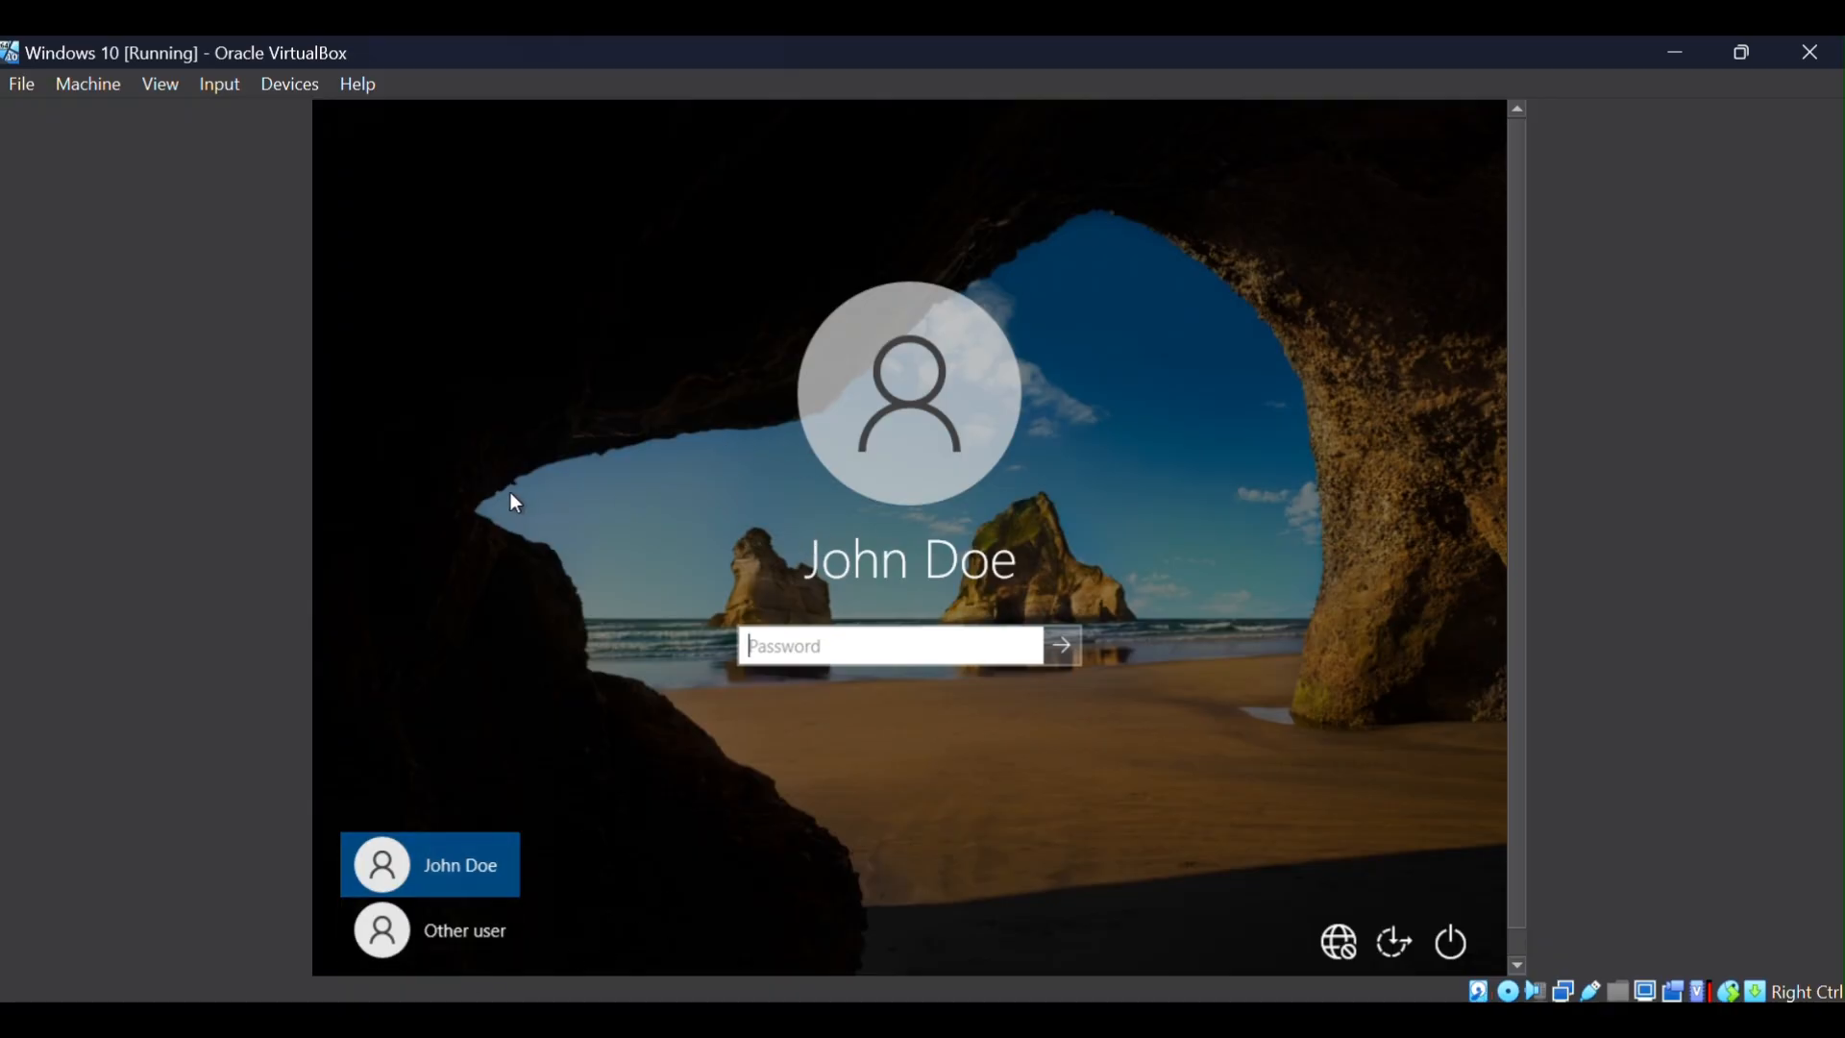
{"action": "type", "text": "••••••••••••"}
{"action": "left_click_drag", "start_coordinate": [1027, 654], "coordinate": [1026, 655]}
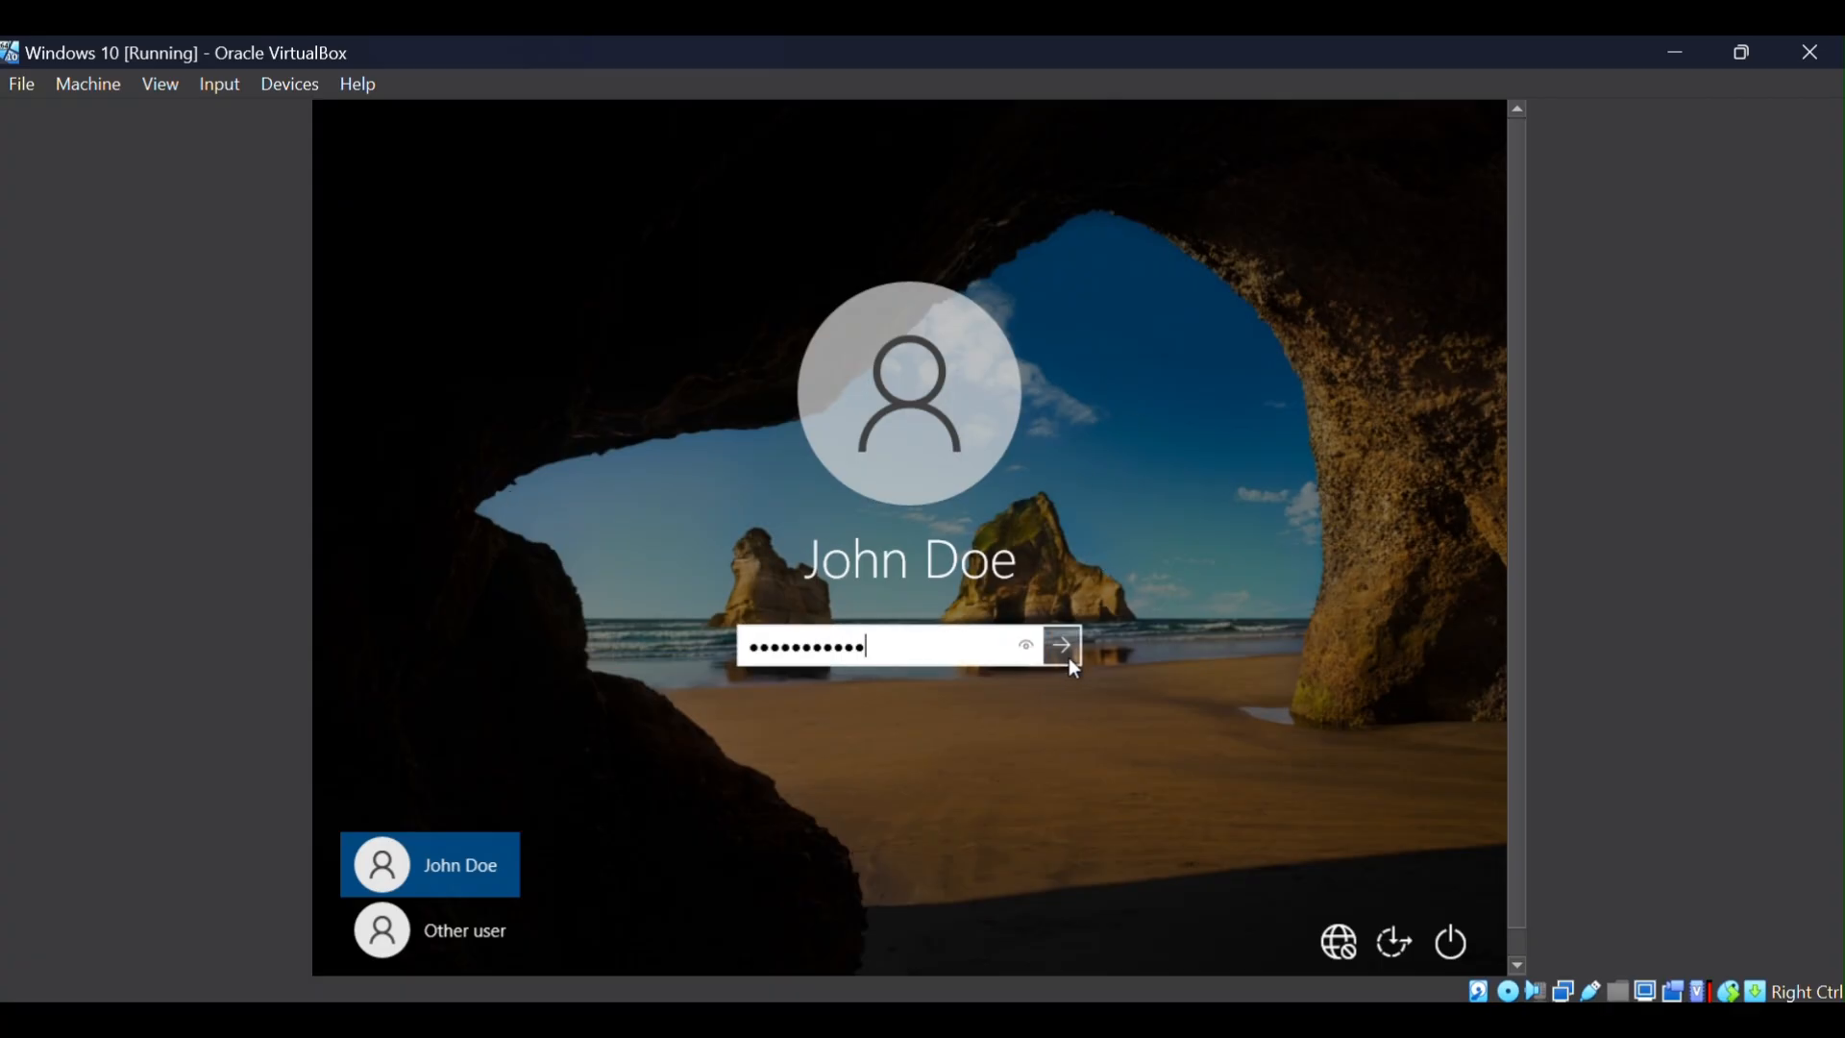
{"action": "left_click", "coordinate": [1069, 658]}
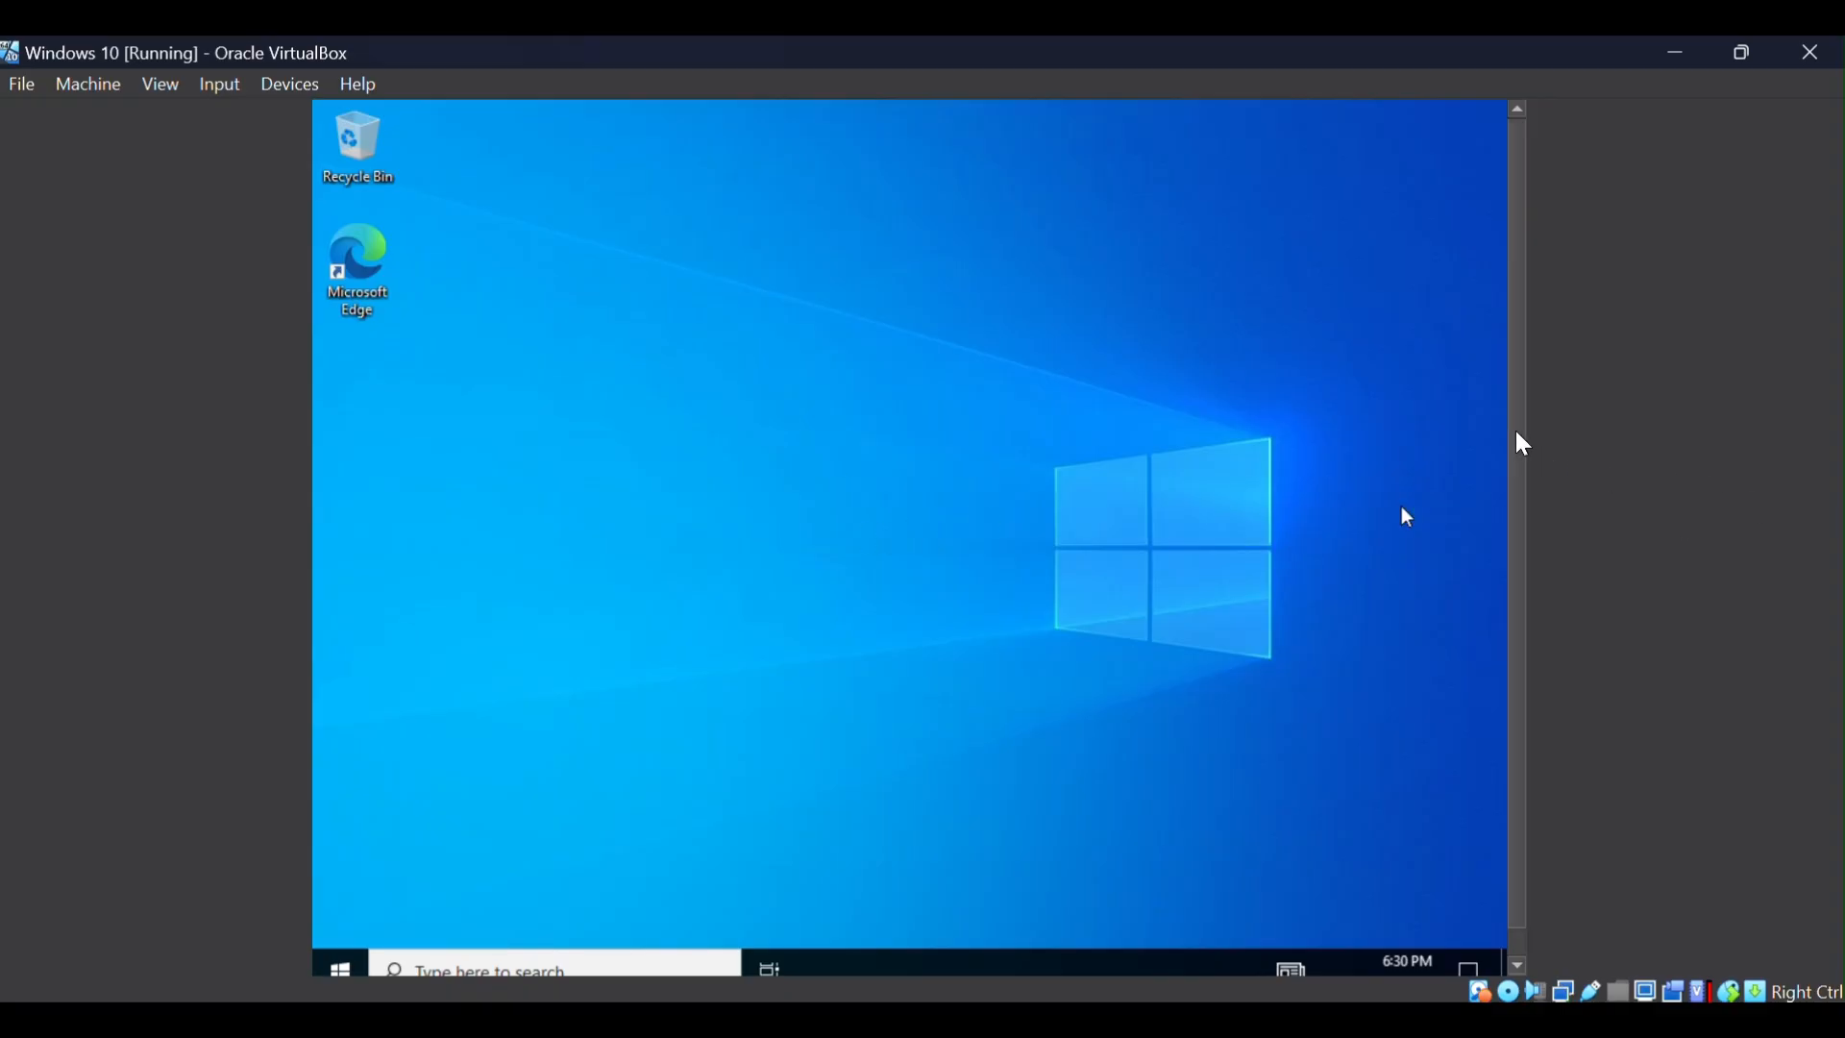
Step: Check which account is signed in on the Windows 10 desktop
{"action": "scroll", "coordinate": [1525, 448], "scroll_direction": "down", "scroll_amount": 1}
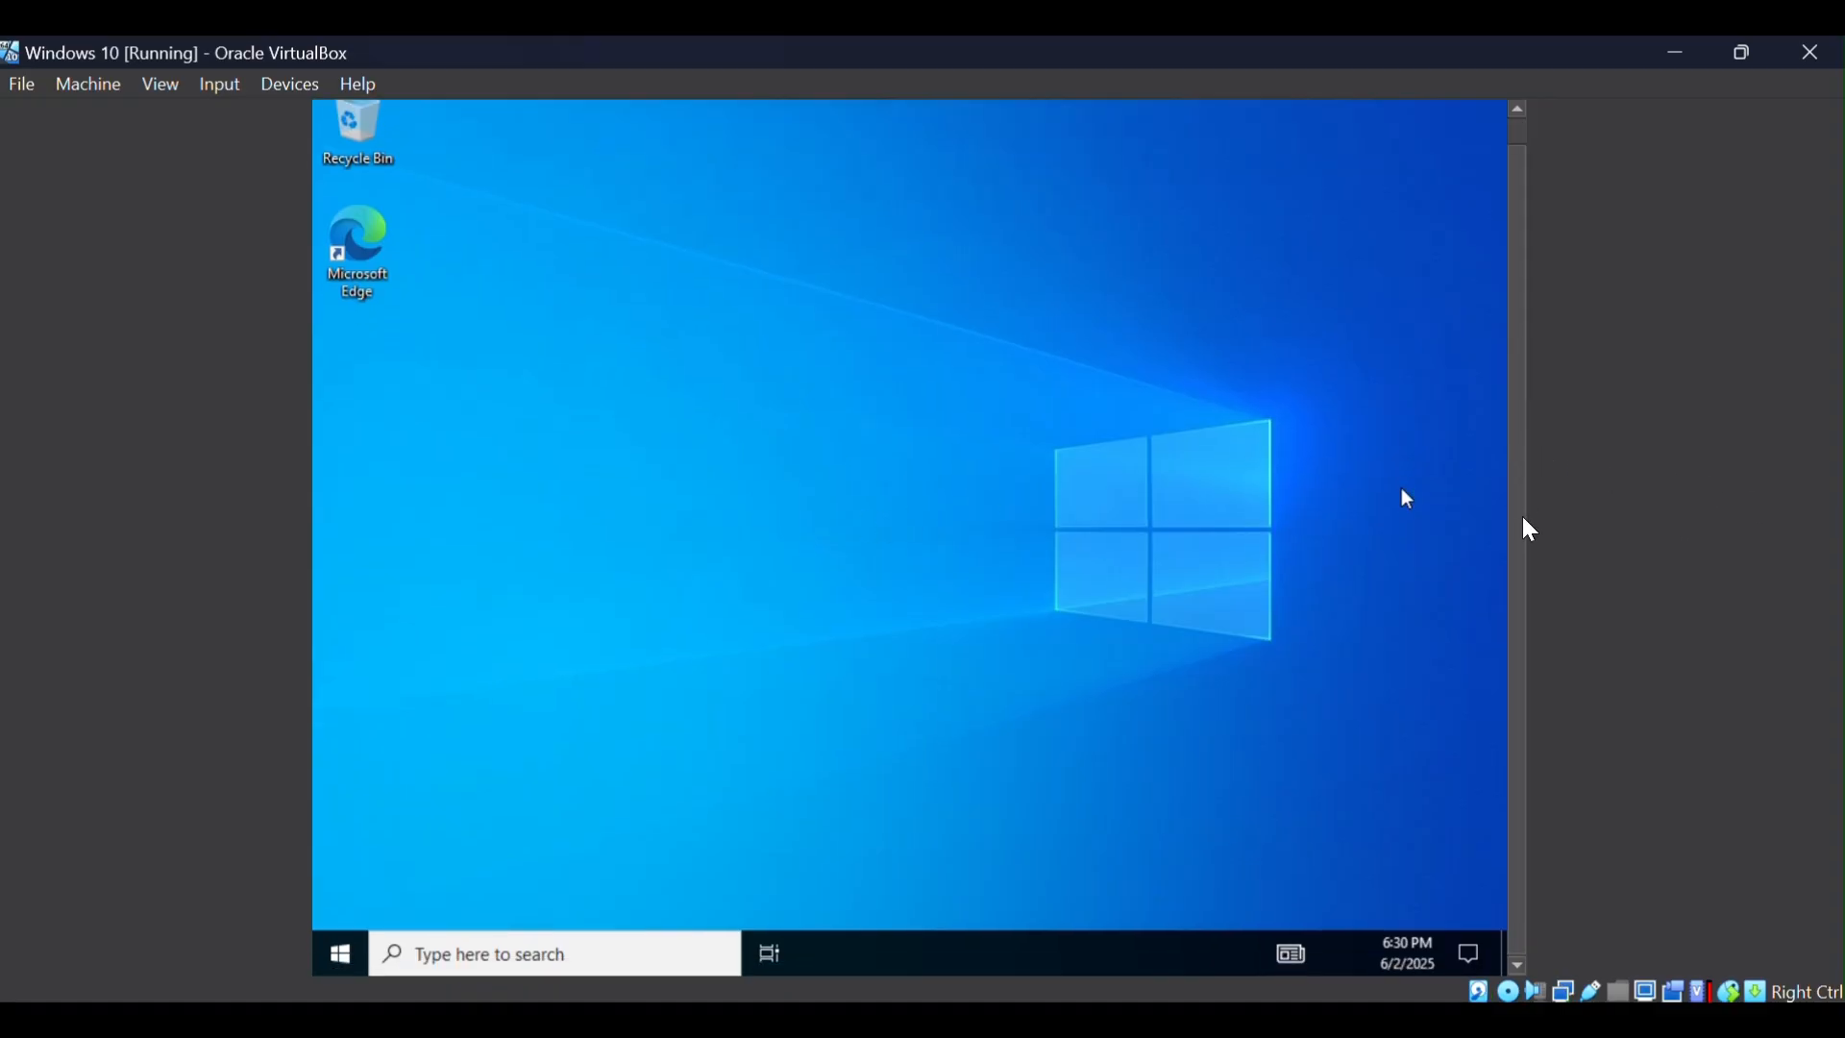
{"action": "left_click", "coordinate": [346, 960]}
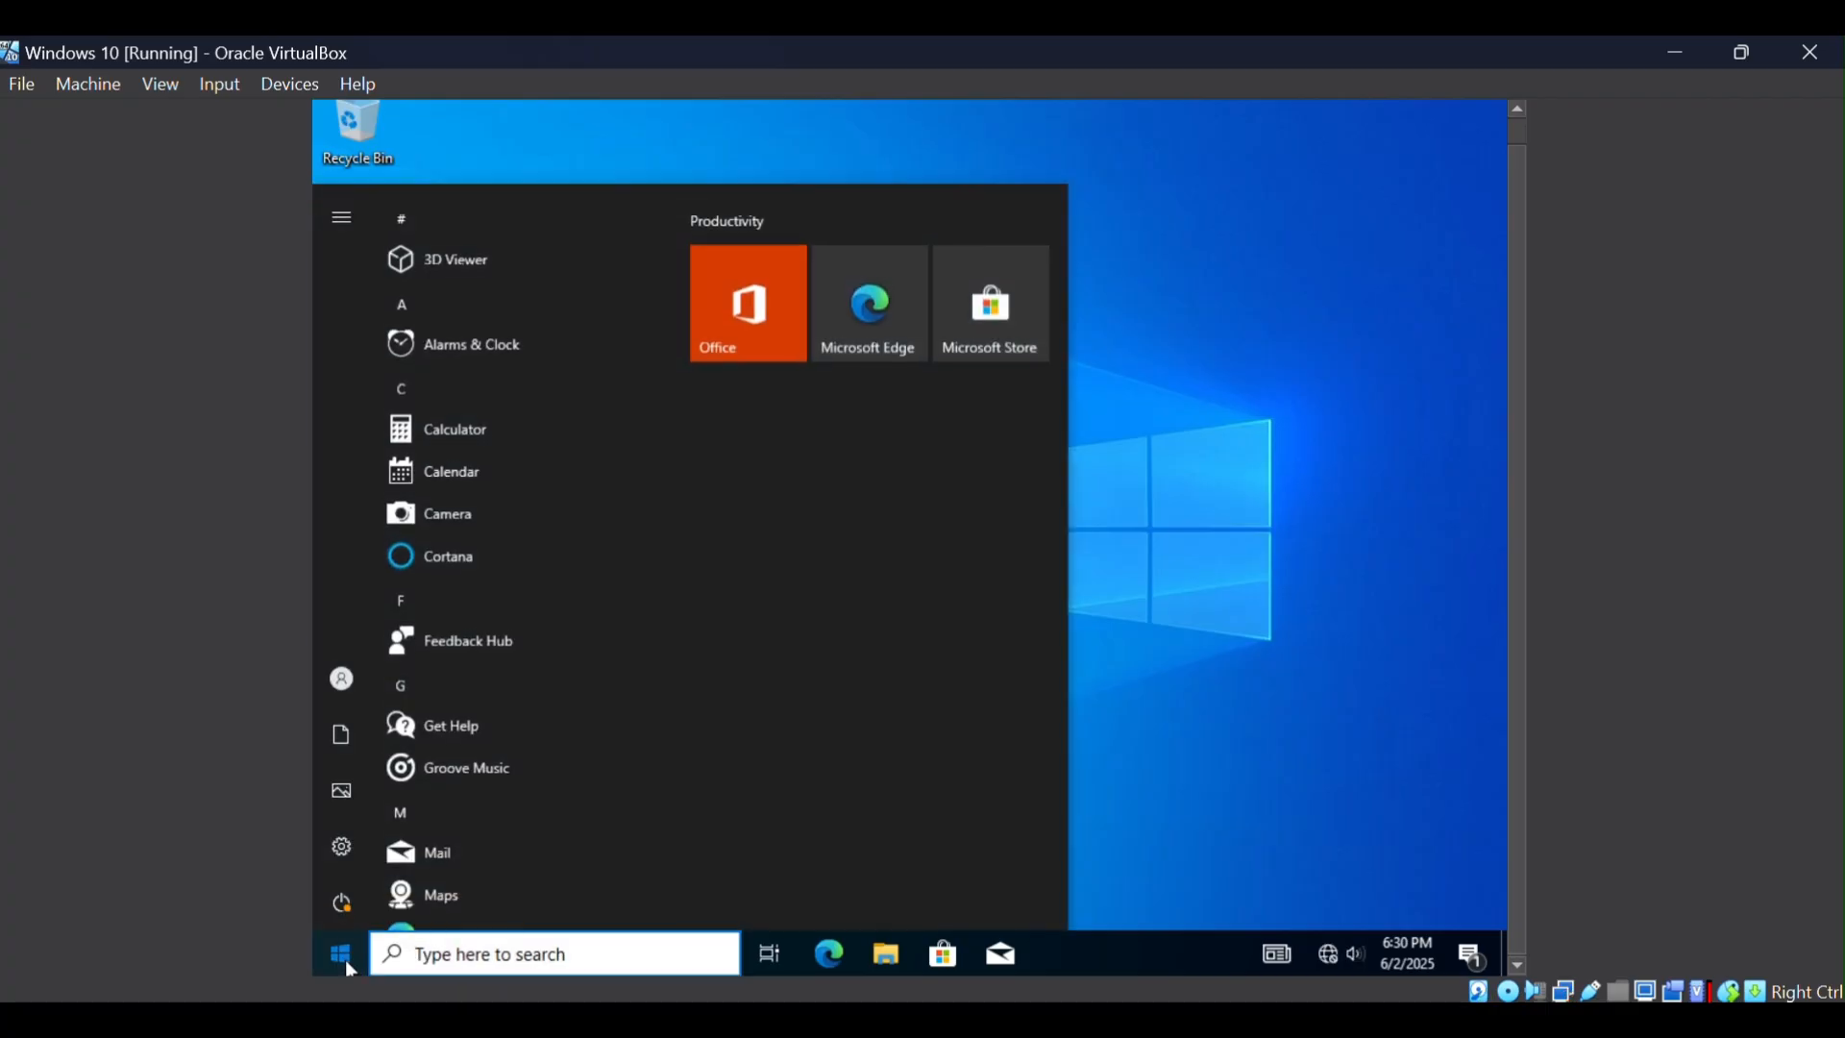
{"action": "mouse_move", "coordinate": [342, 690]}
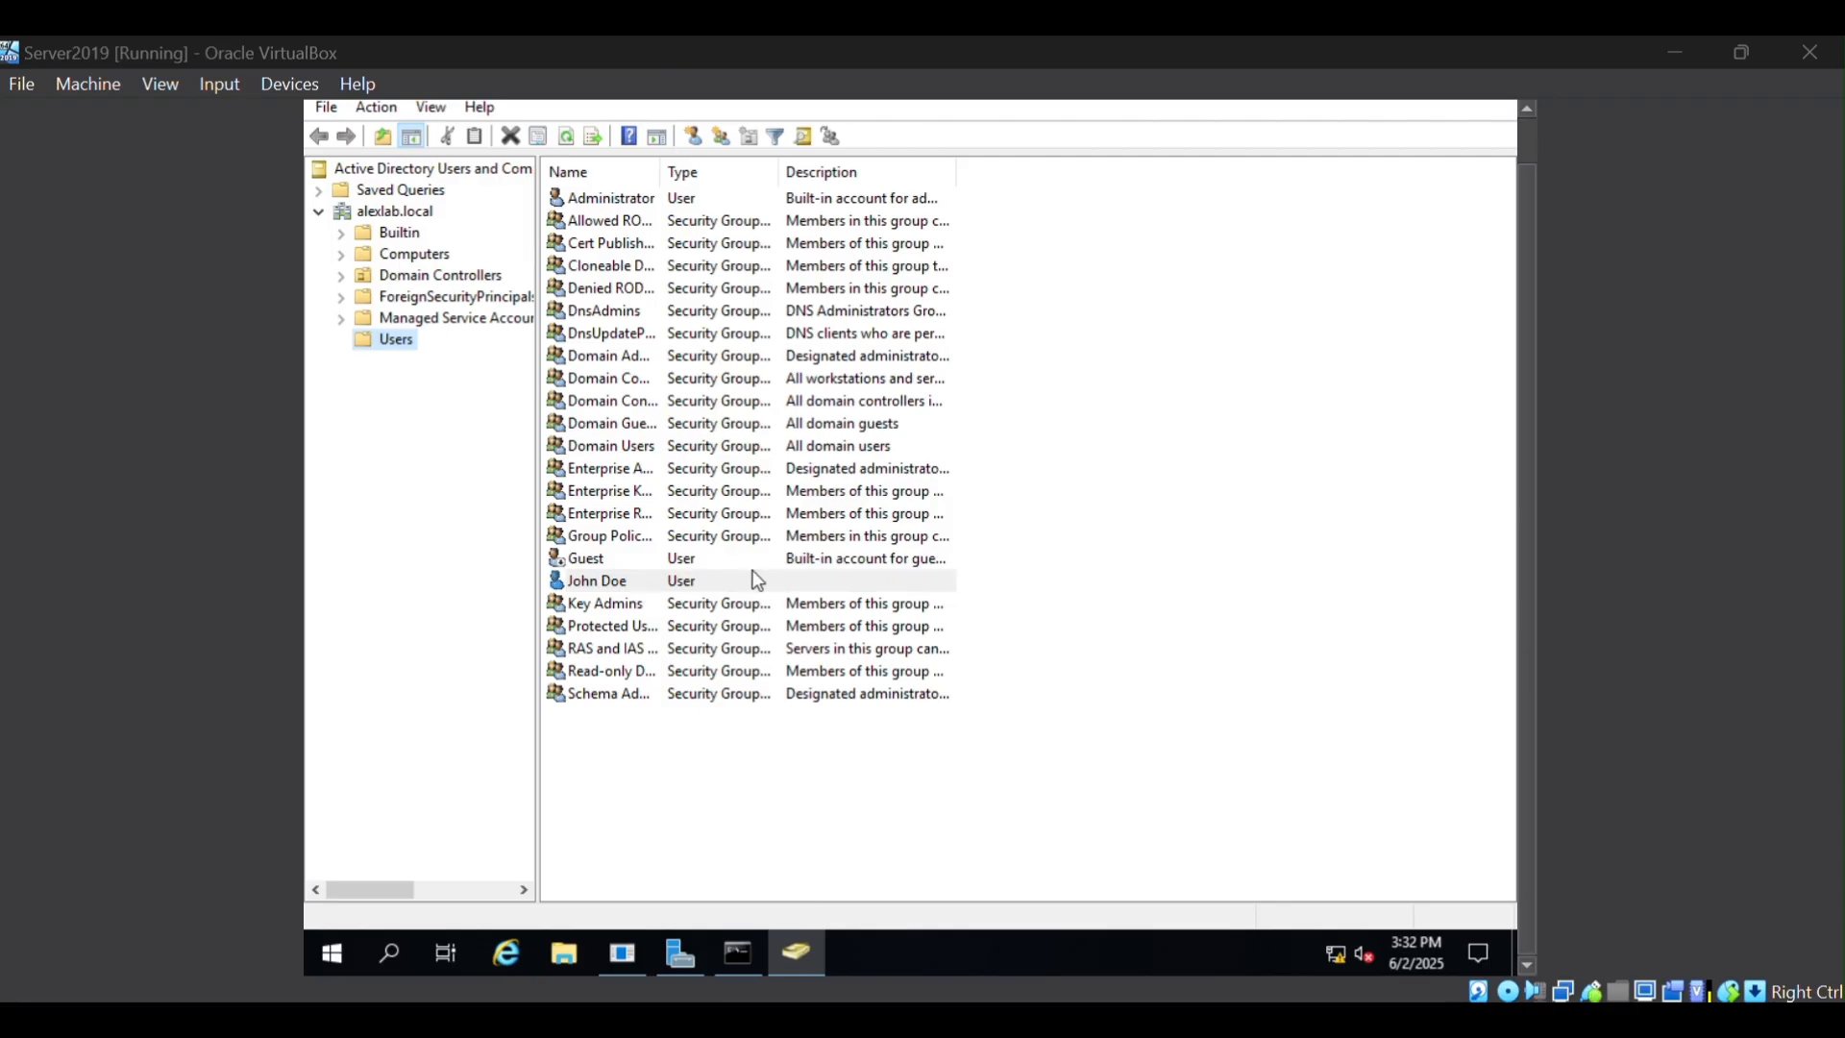
Step: Disable the user account listed below Guest in the alexlab.local Users container and dismiss the notice
{"action": "right_click", "coordinate": [620, 590]}
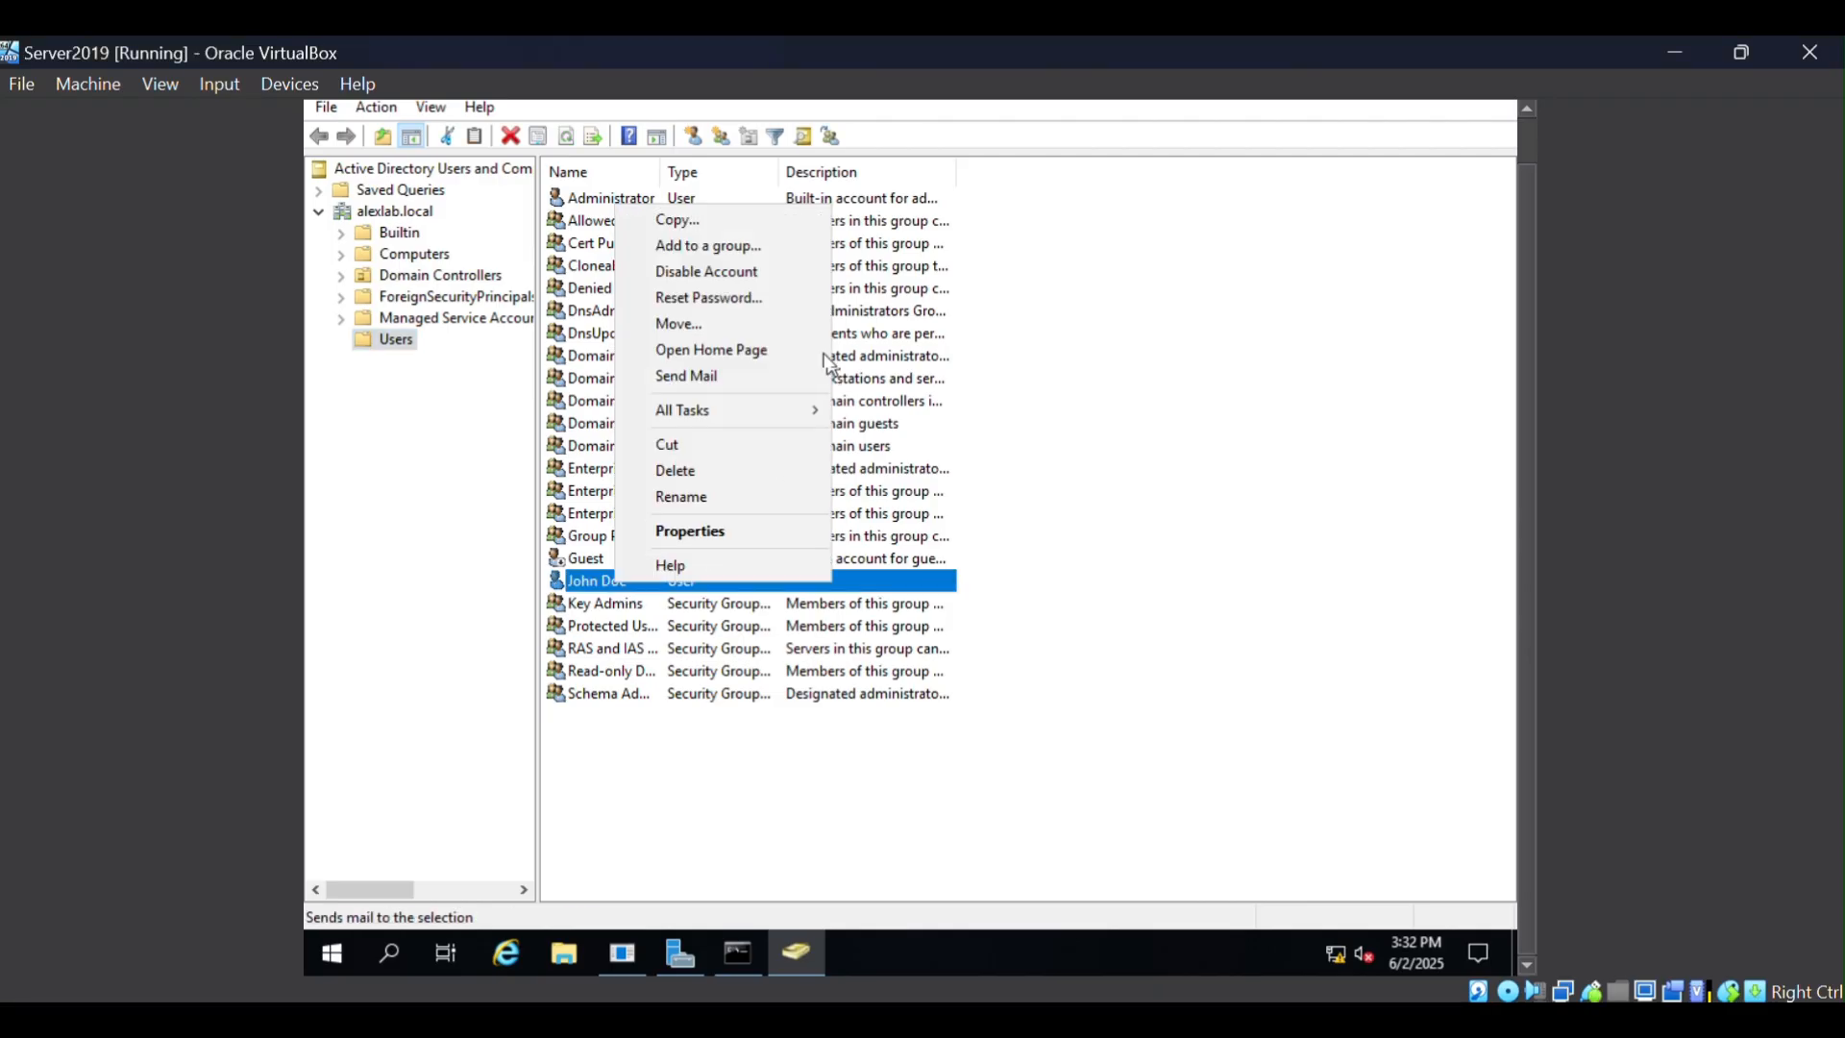
{"action": "left_click", "coordinate": [749, 271]}
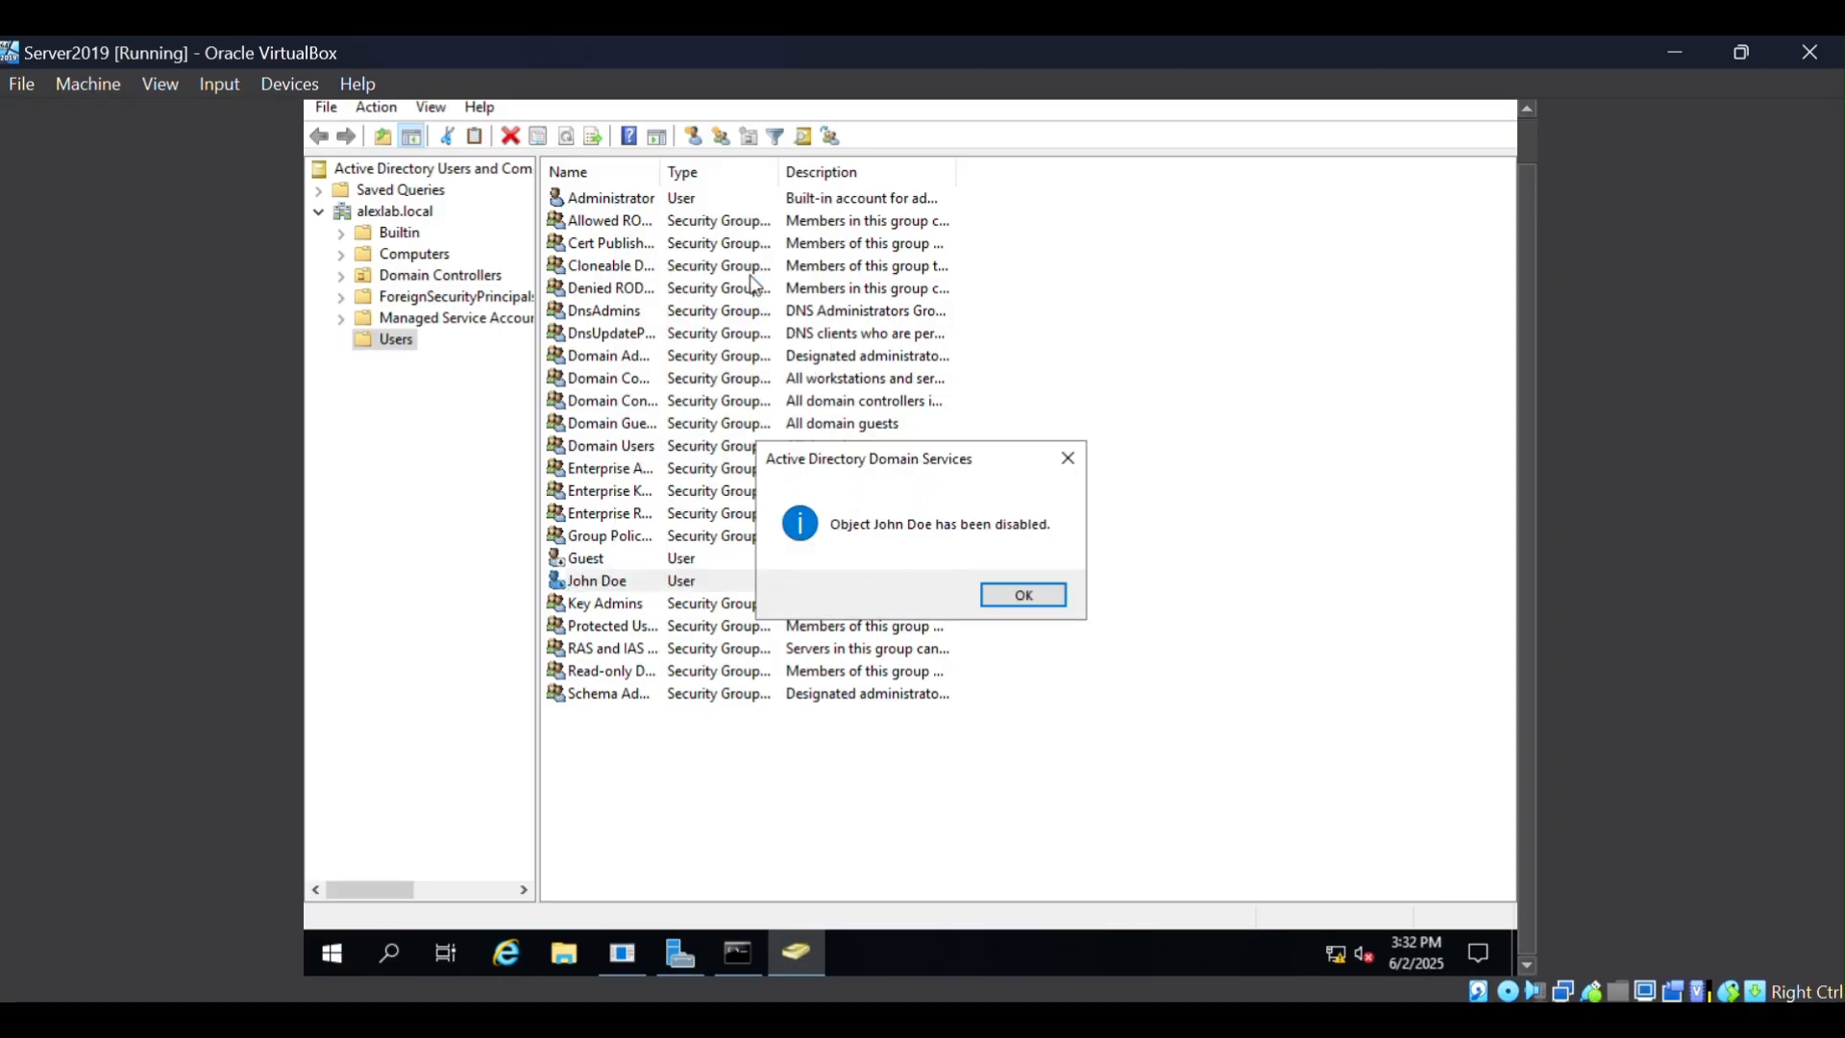
{"action": "left_click", "coordinate": [1024, 598]}
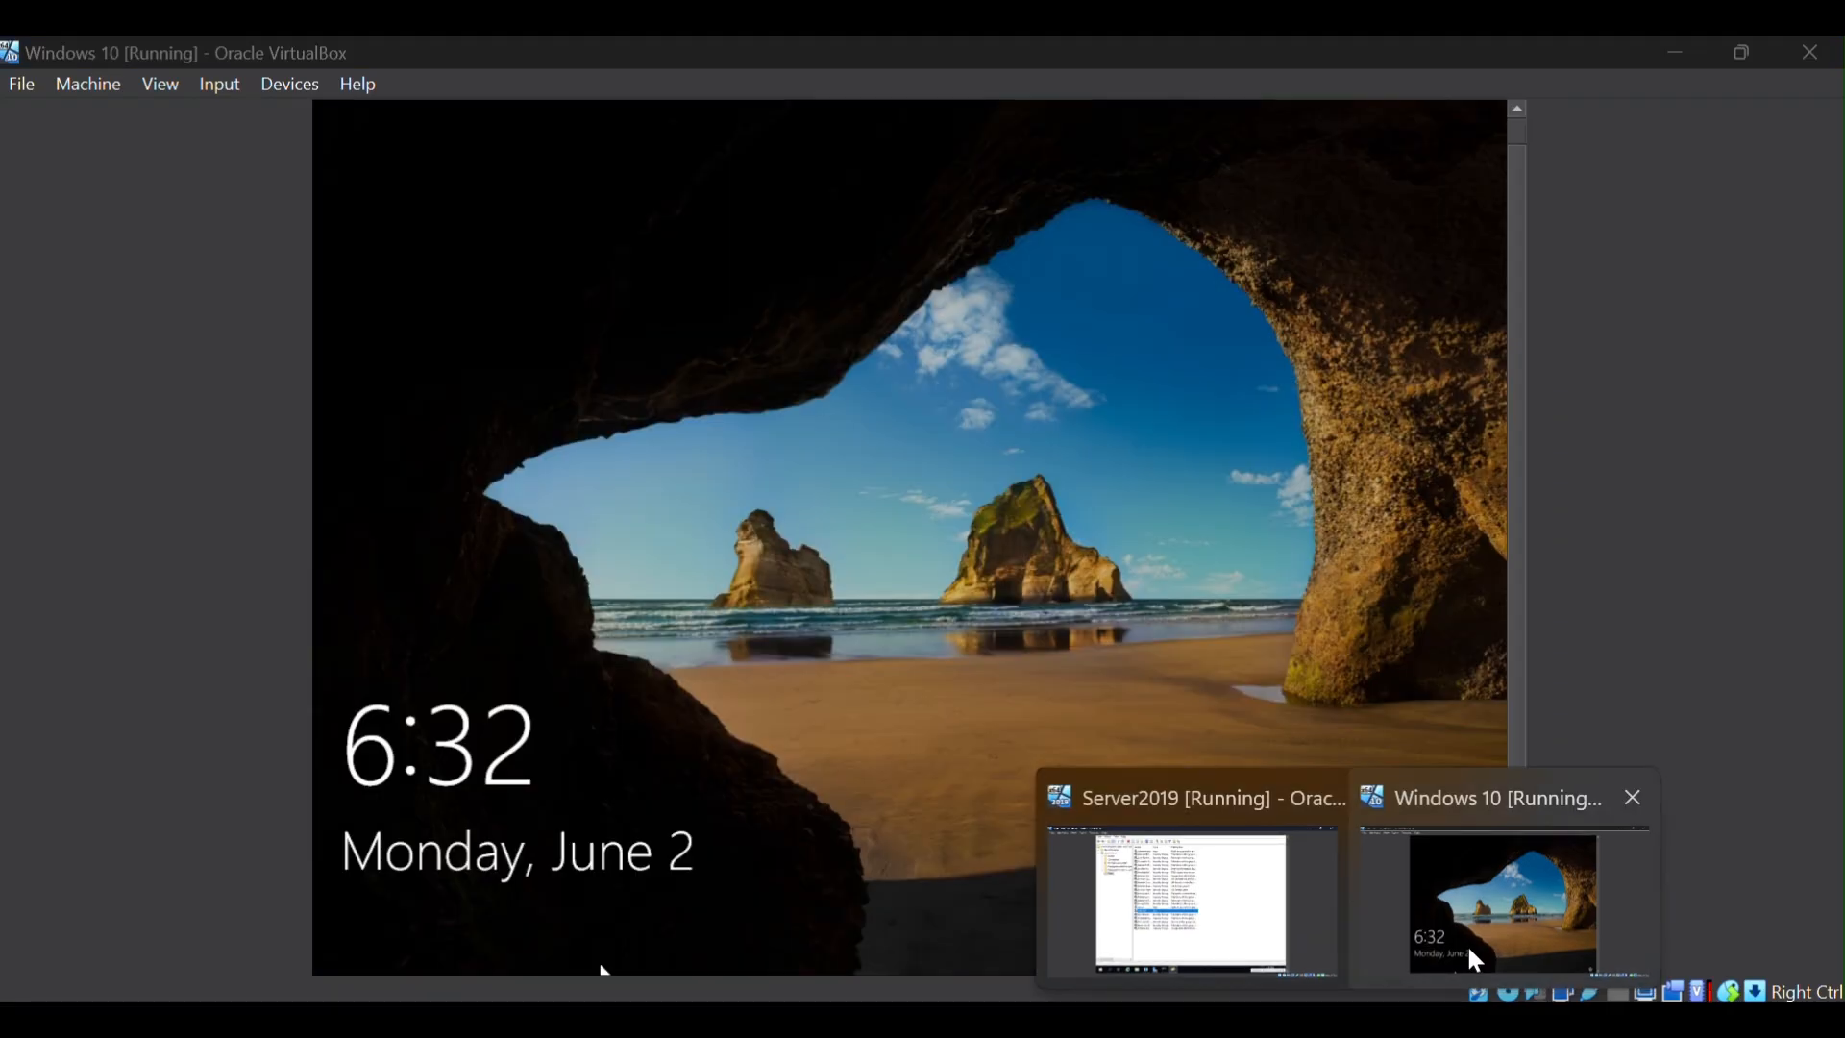
Step: Switch to the Windows 10 virtual machine and sign in to the disabled domain user's account with the account password
{"action": "left_click", "coordinate": [1467, 942]}
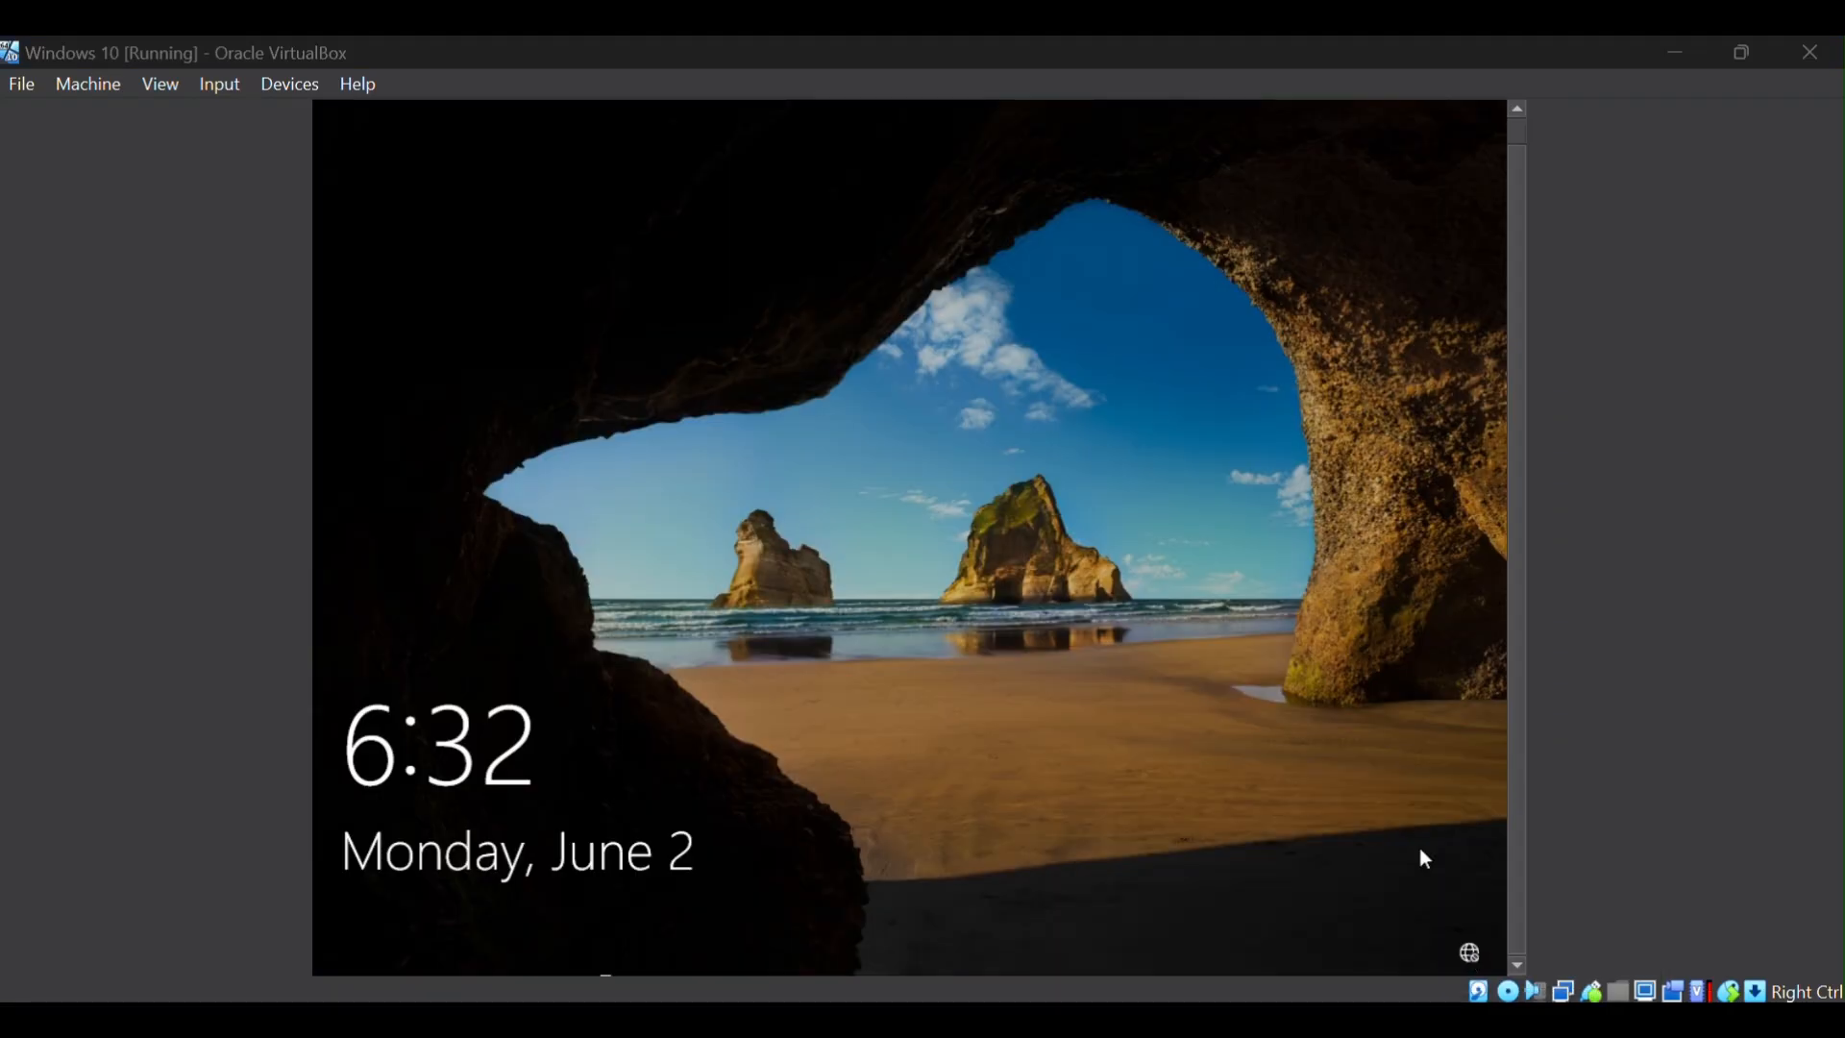
{"action": "left_click", "coordinate": [1127, 707]}
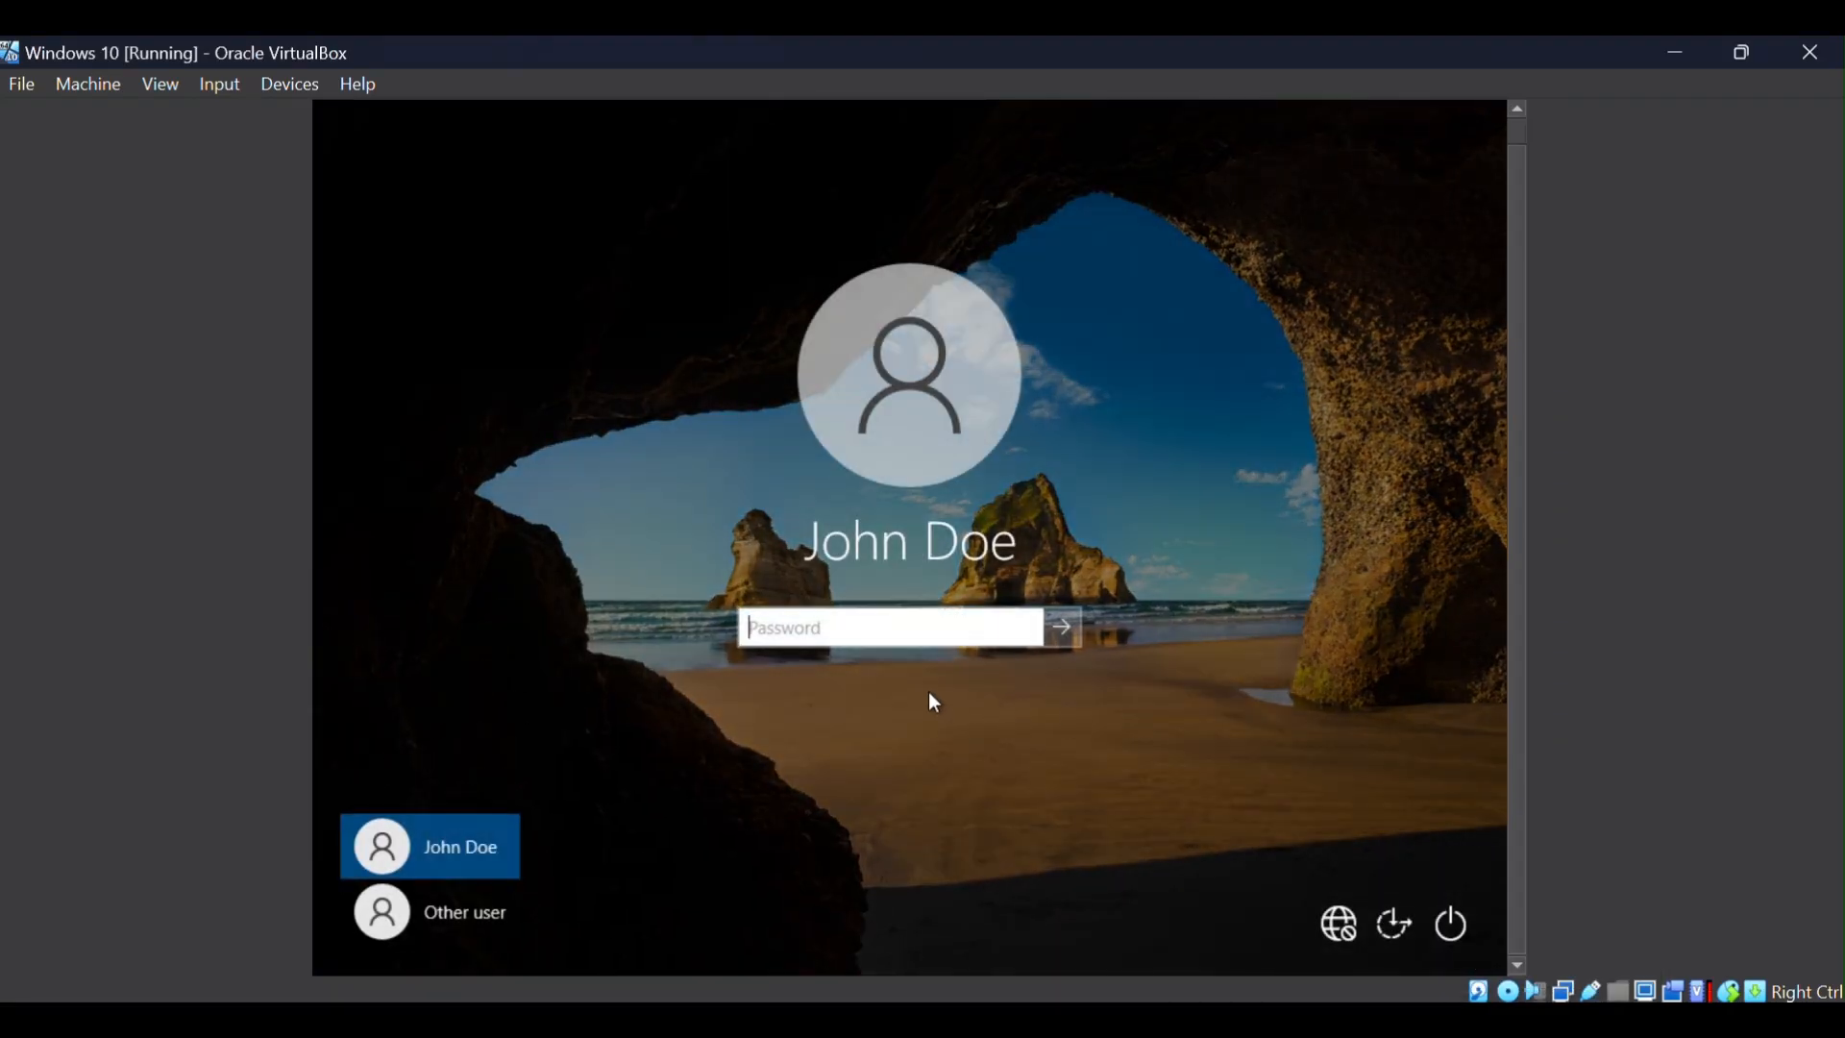
{"action": "type", "text": "•••••••••"}
{"action": "key", "text": "BackSpace"}
{"action": "key", "text": "BackSpace"}
{"action": "key", "text": "BackSpace"}
{"action": "key", "text": "BackSpace"}
{"action": "key", "text": "BackSpace"}
{"action": "key", "text": "BackSpace"}
{"action": "key", "text": "BackSpace"}
{"action": "key", "text": "BackSpace"}
{"action": "key", "text": "BackSpace"}
{"action": "type", "text": "••••••••••••"}
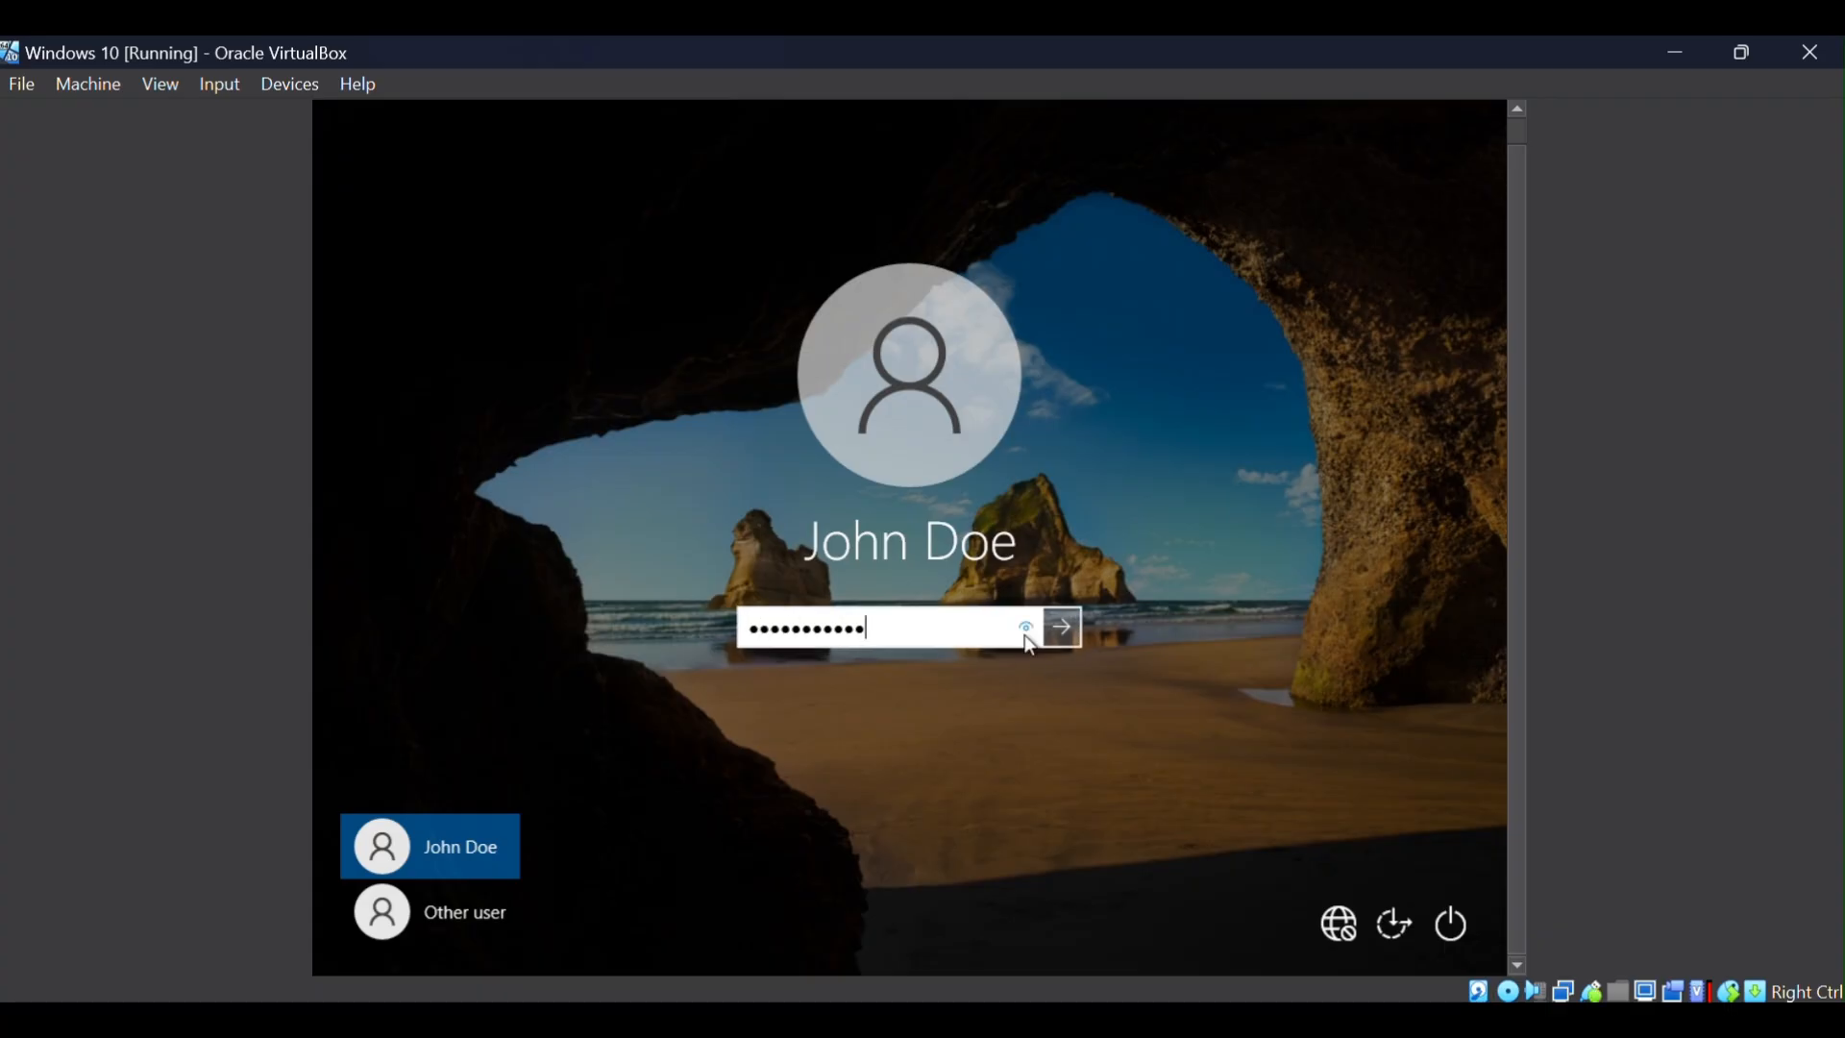
{"action": "left_click", "coordinate": [1026, 637]}
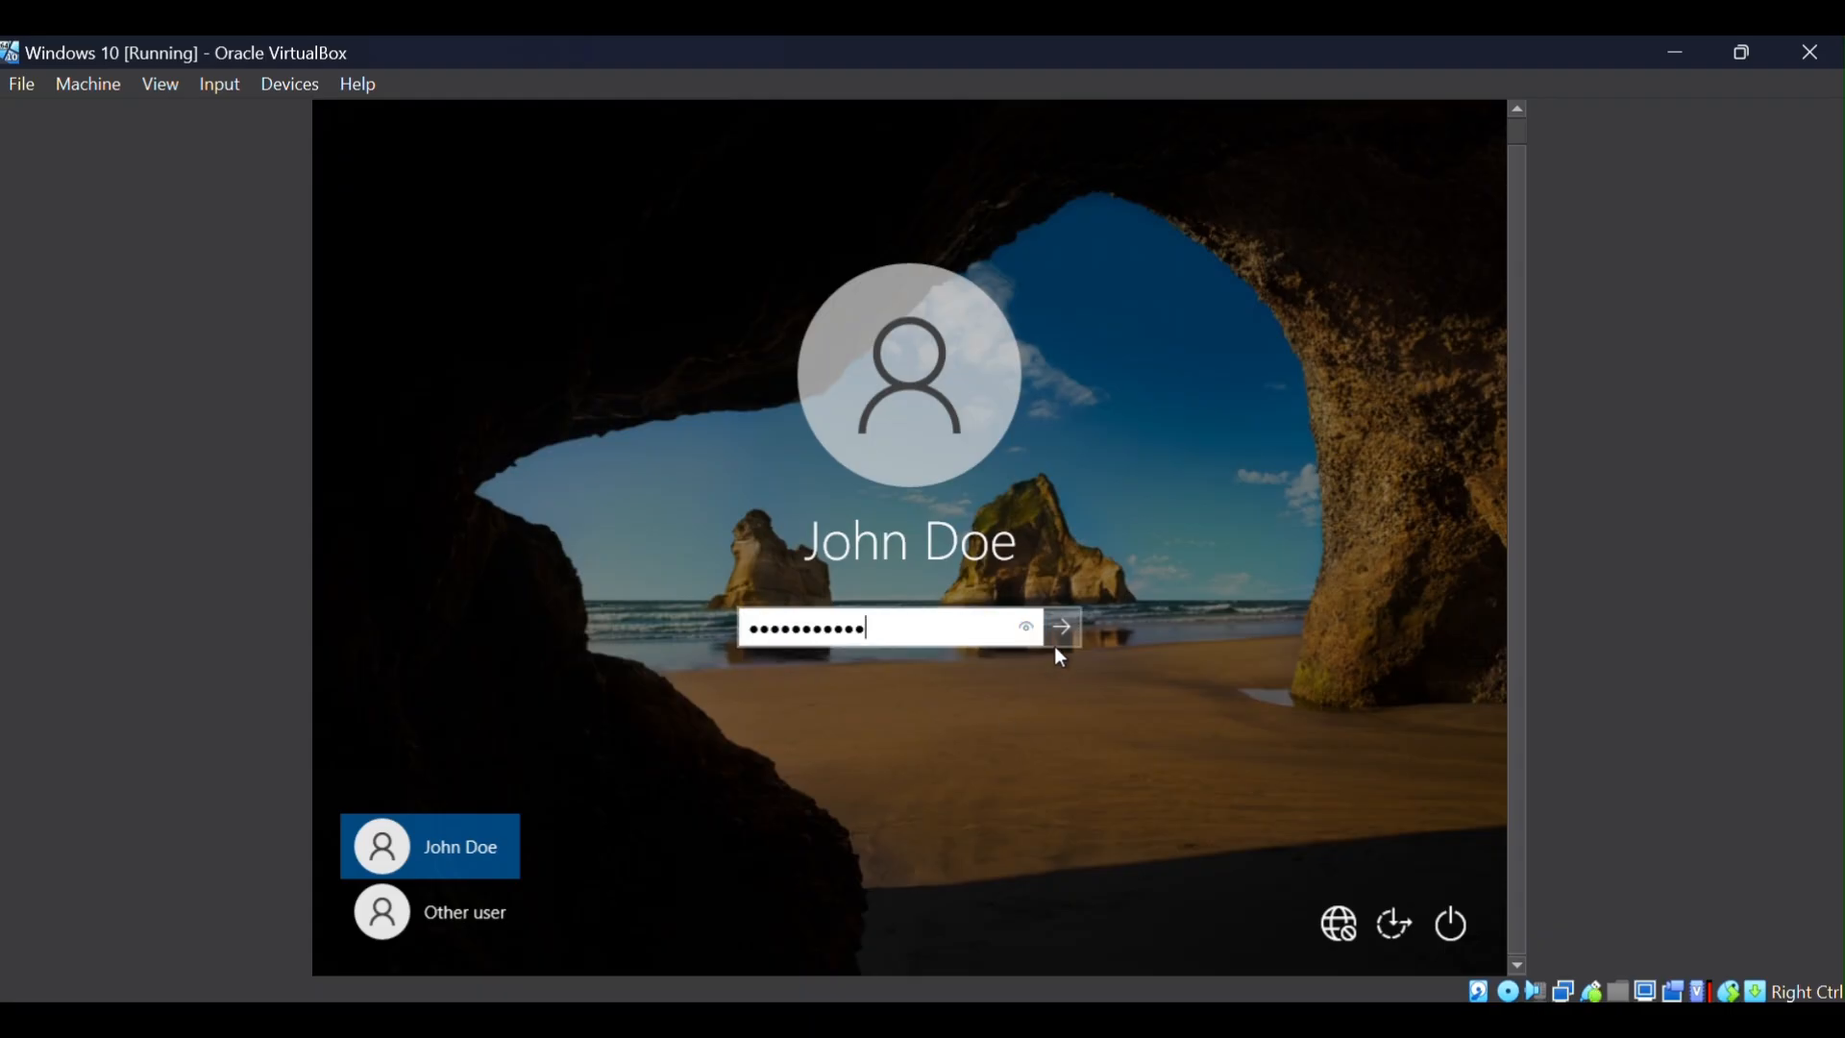
{"action": "left_click", "coordinate": [1061, 628]}
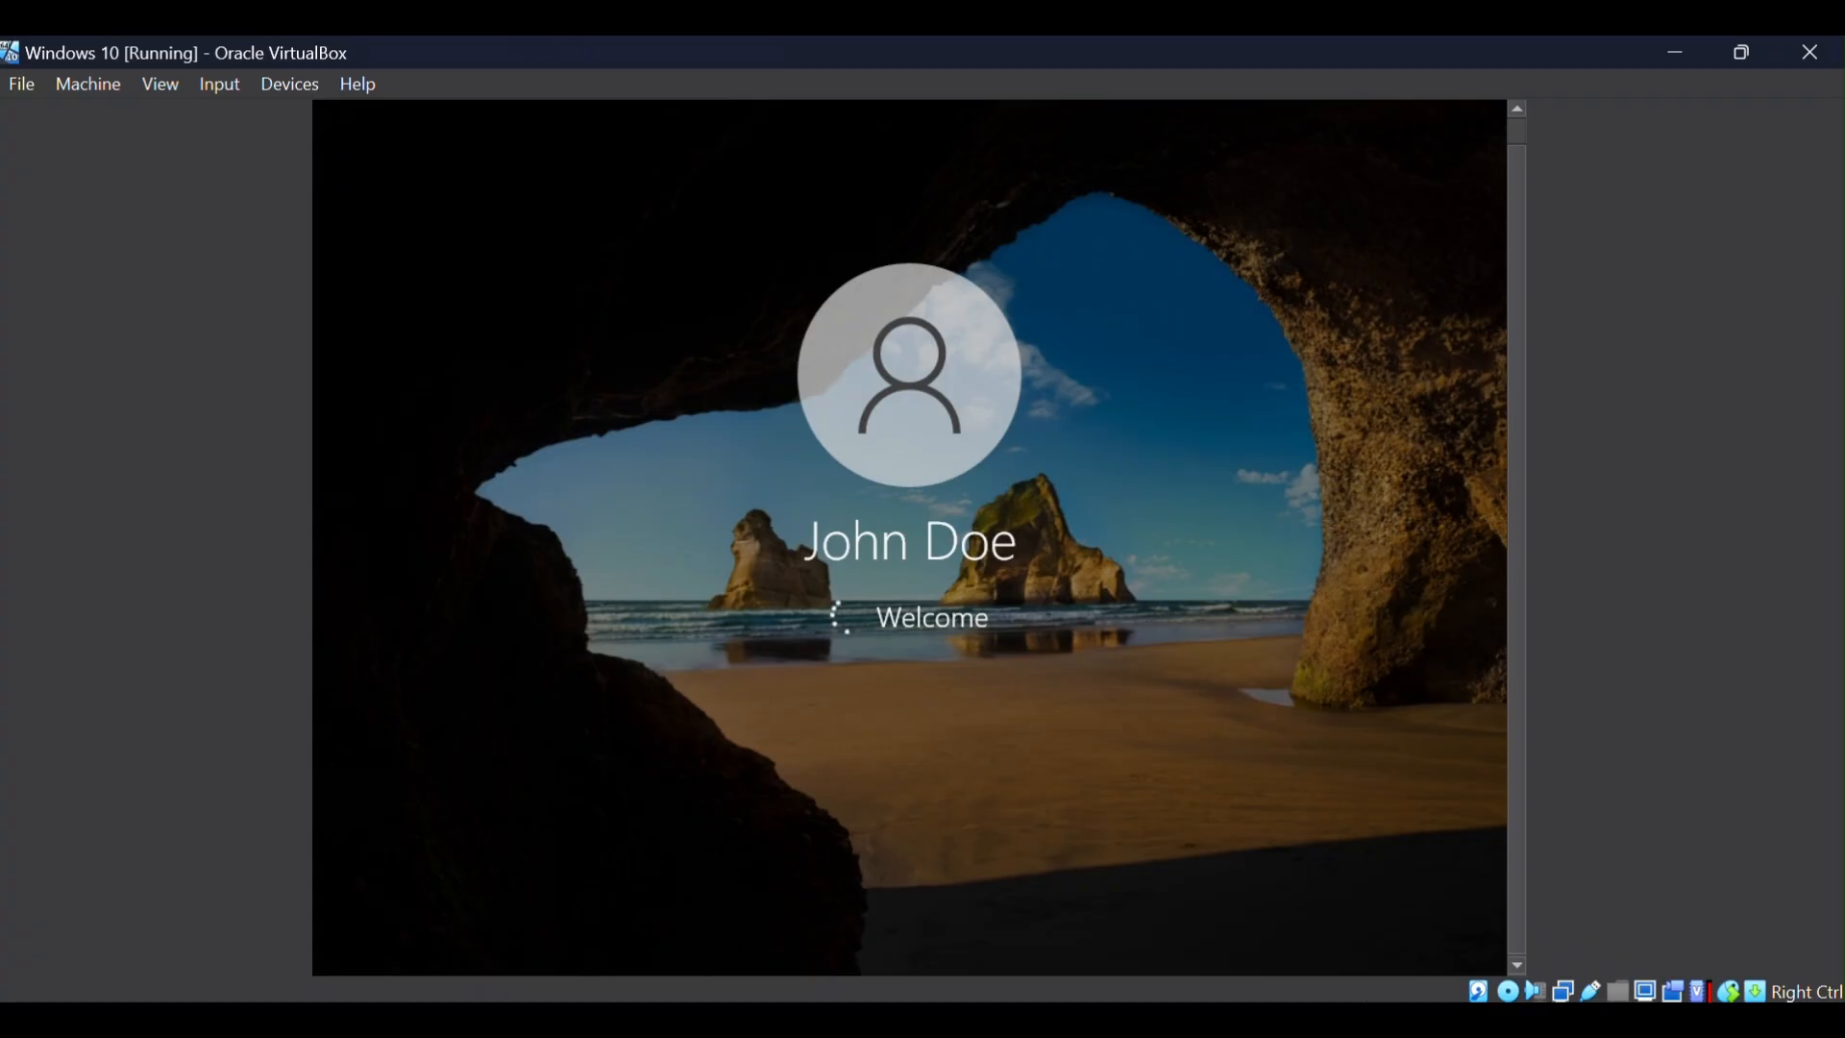
Step: Switch to the Server2019 virtual machine and check whether the user account below Guest is disabled, without changing it
{"action": "mouse_move", "coordinate": [1349, 1020]}
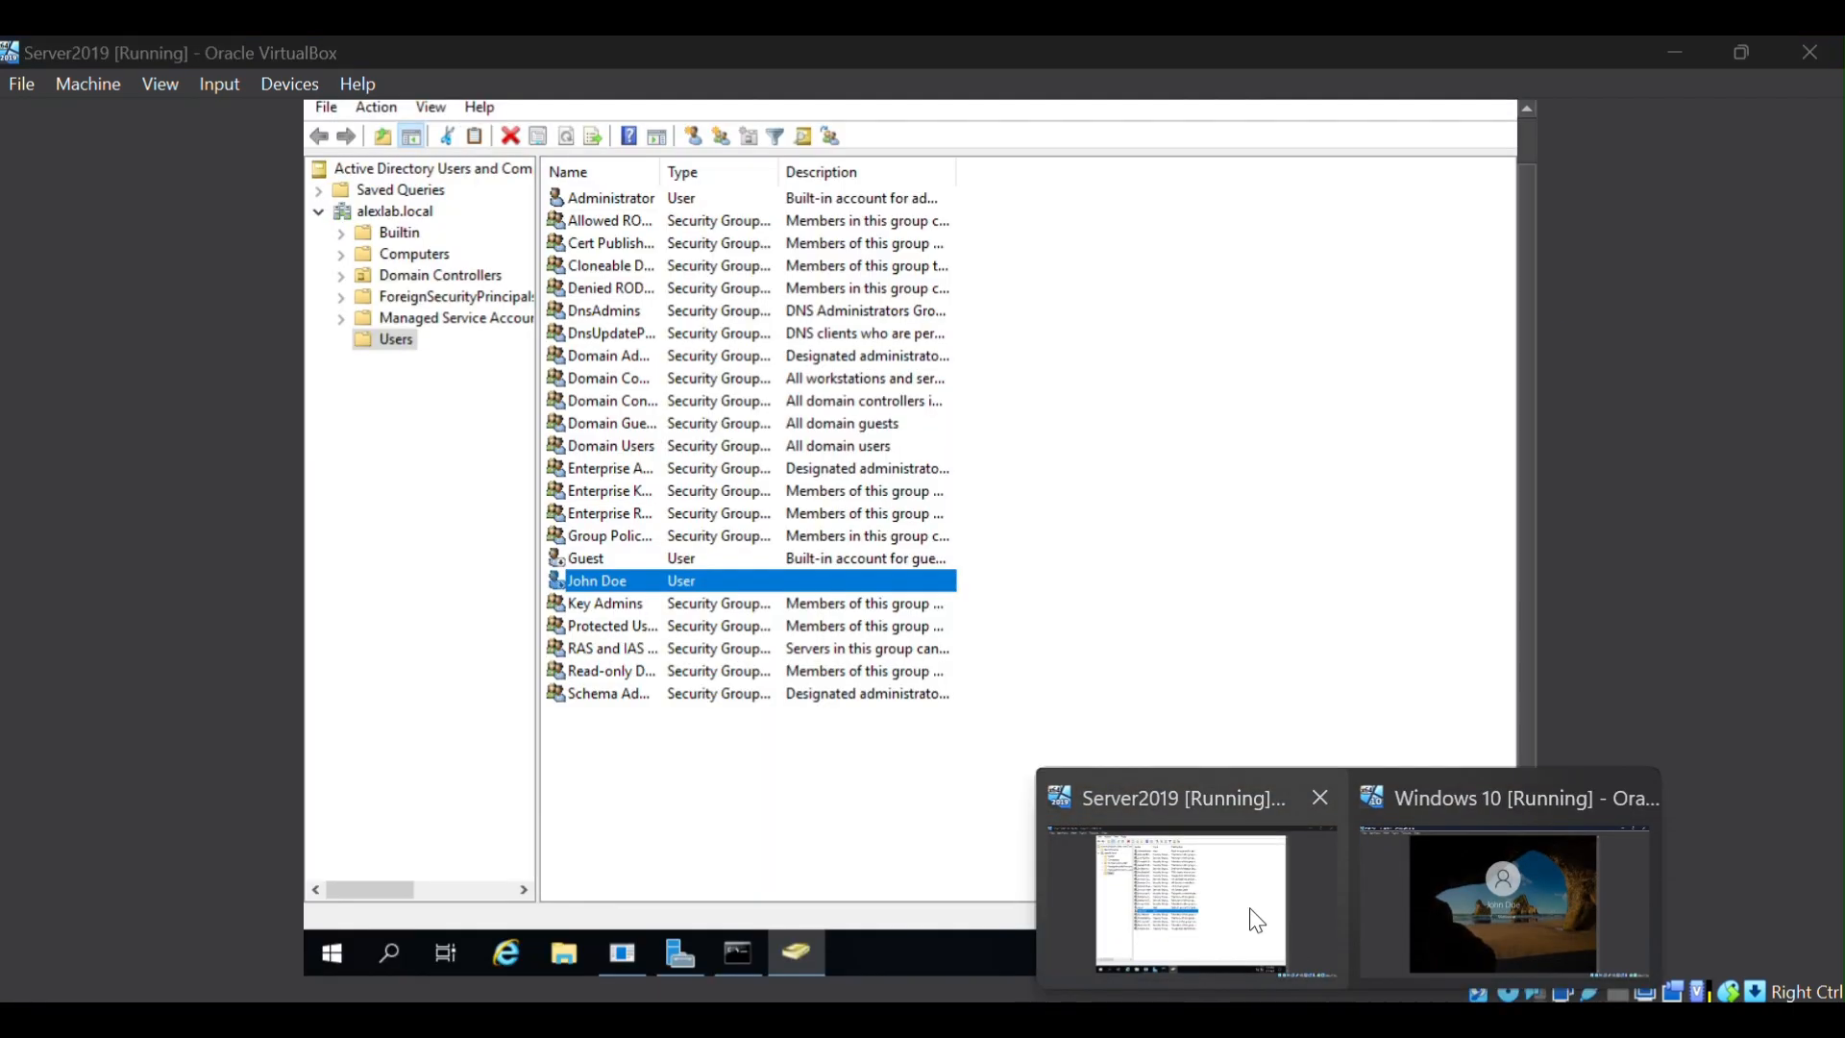
{"action": "left_click", "coordinate": [1256, 919]}
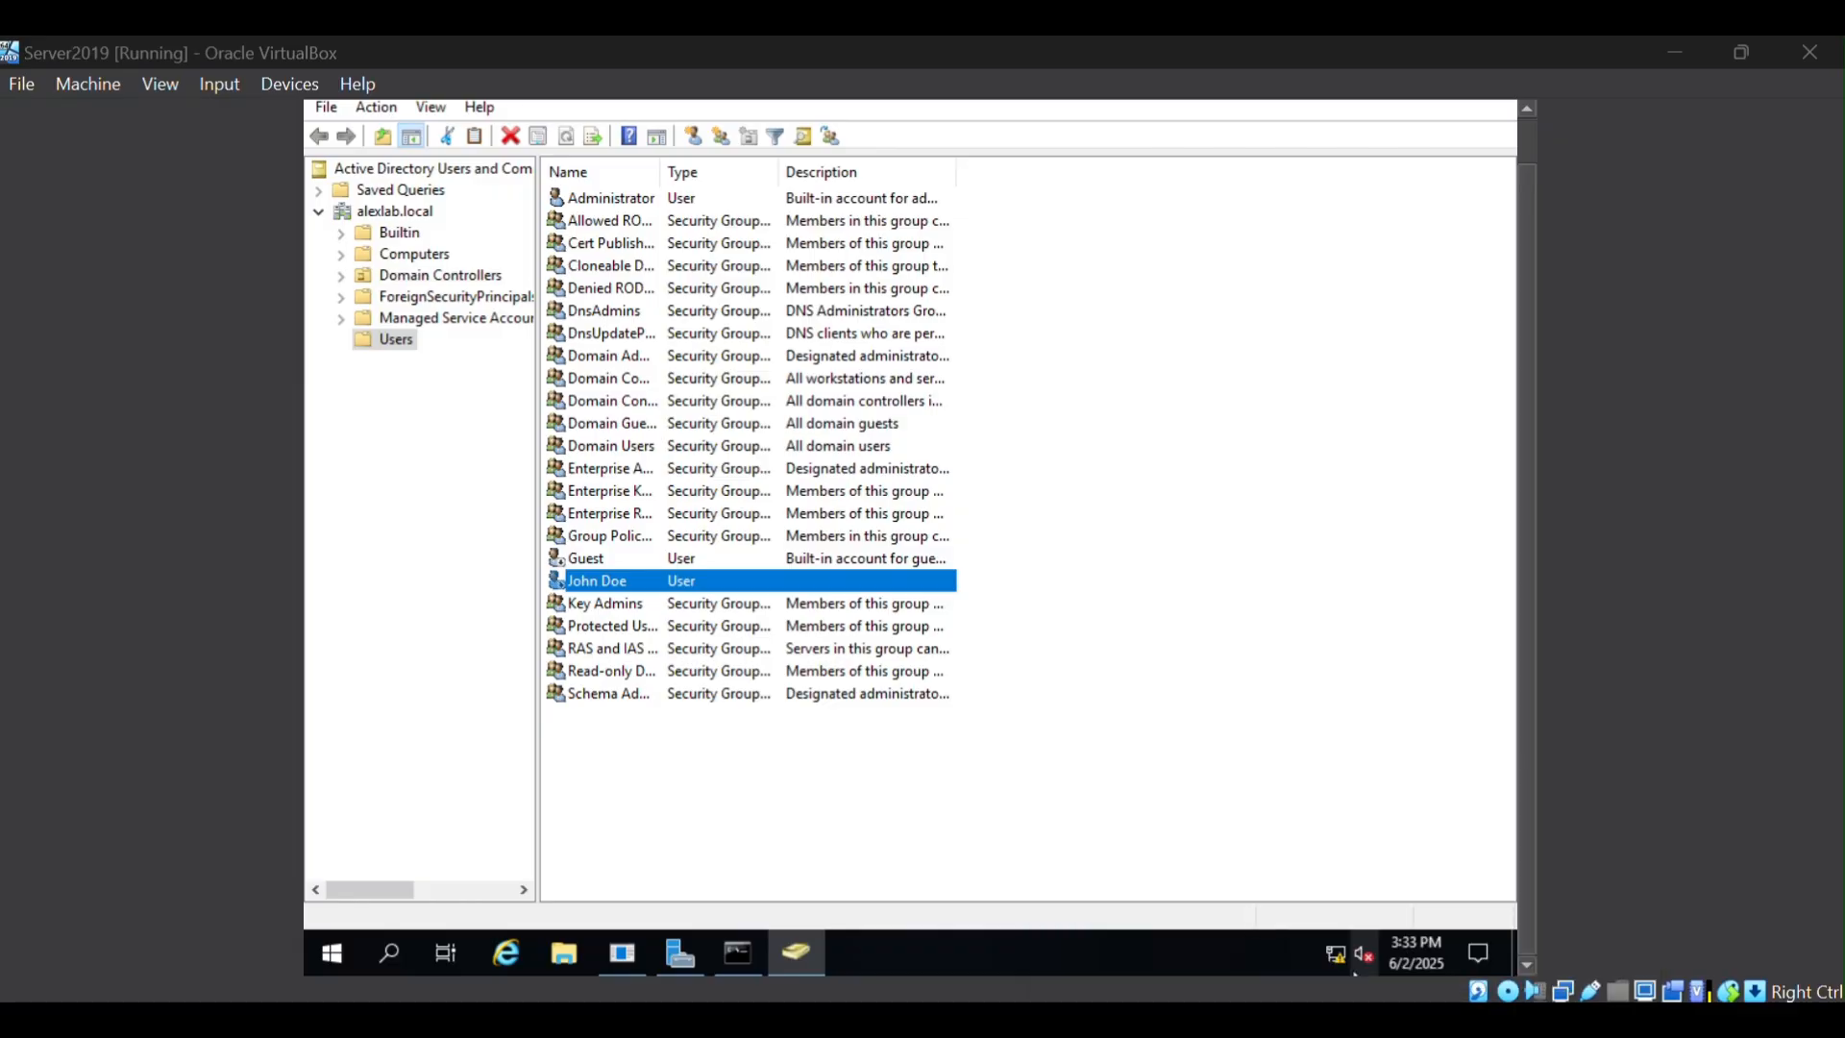
{"action": "right_click", "coordinate": [750, 588]}
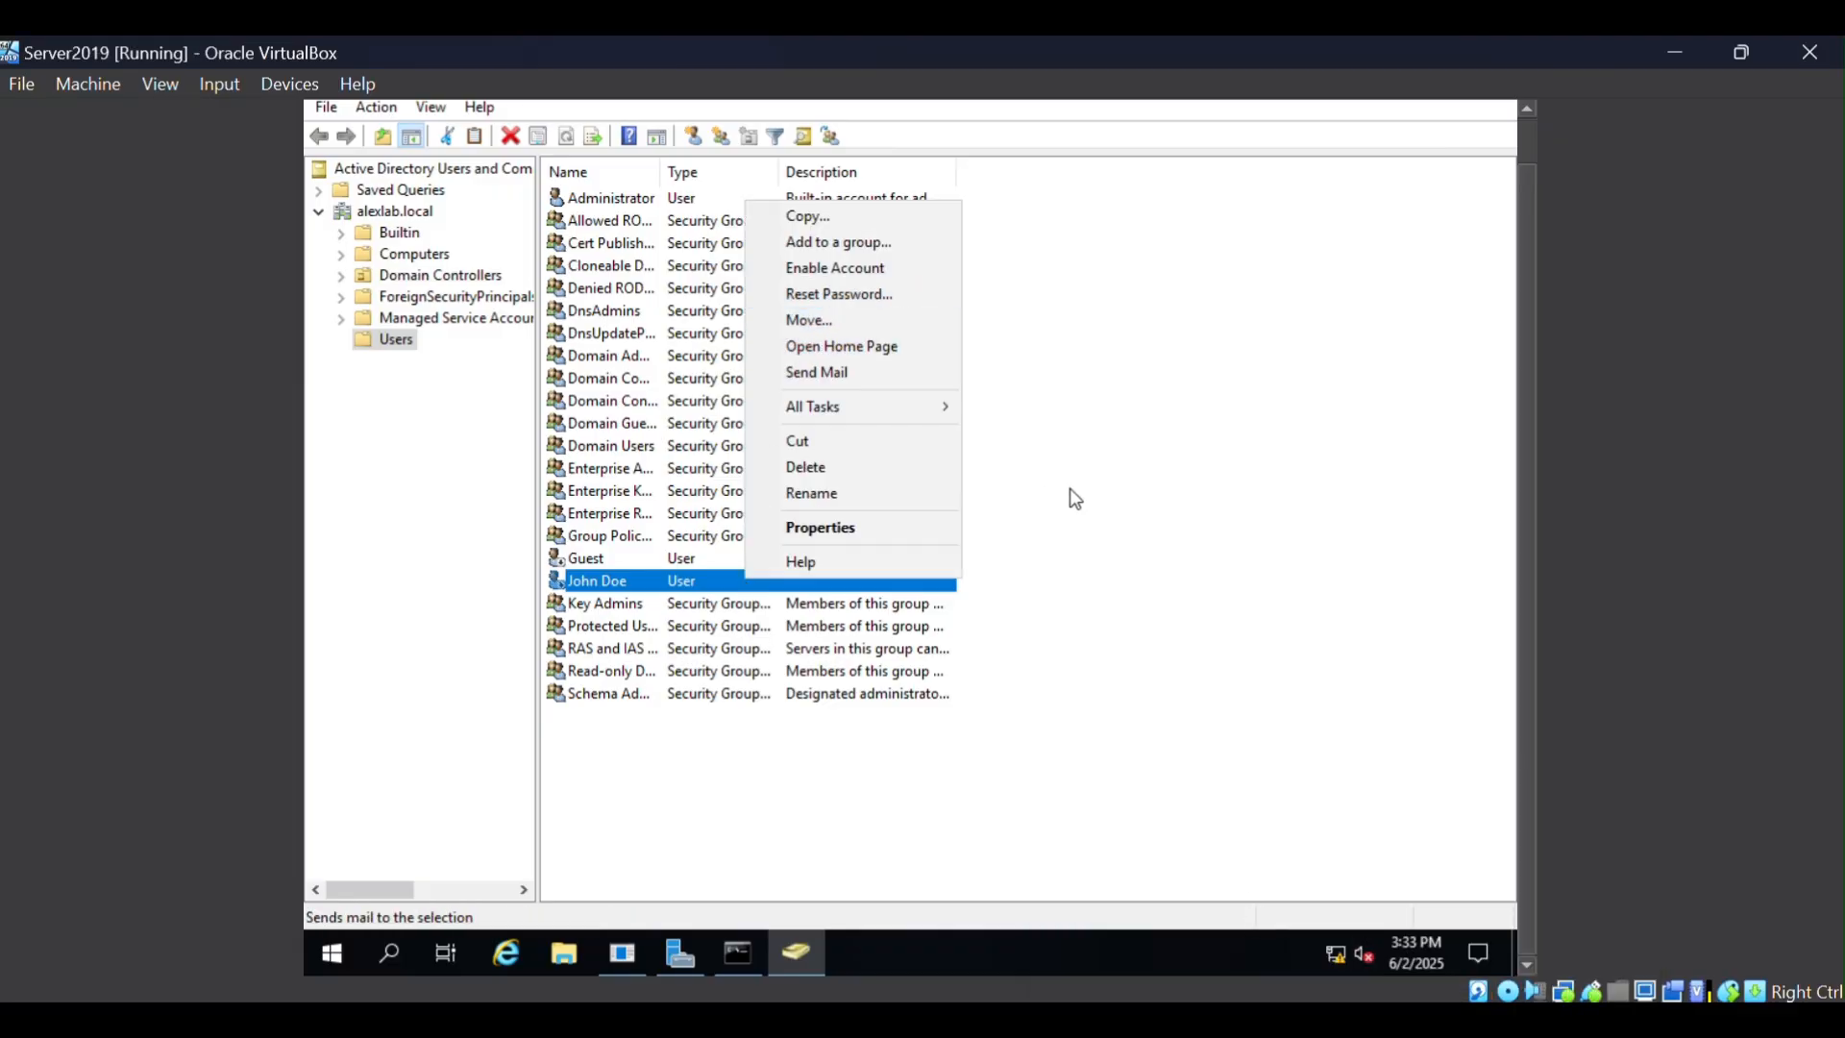
{"action": "left_click", "coordinate": [1187, 538]}
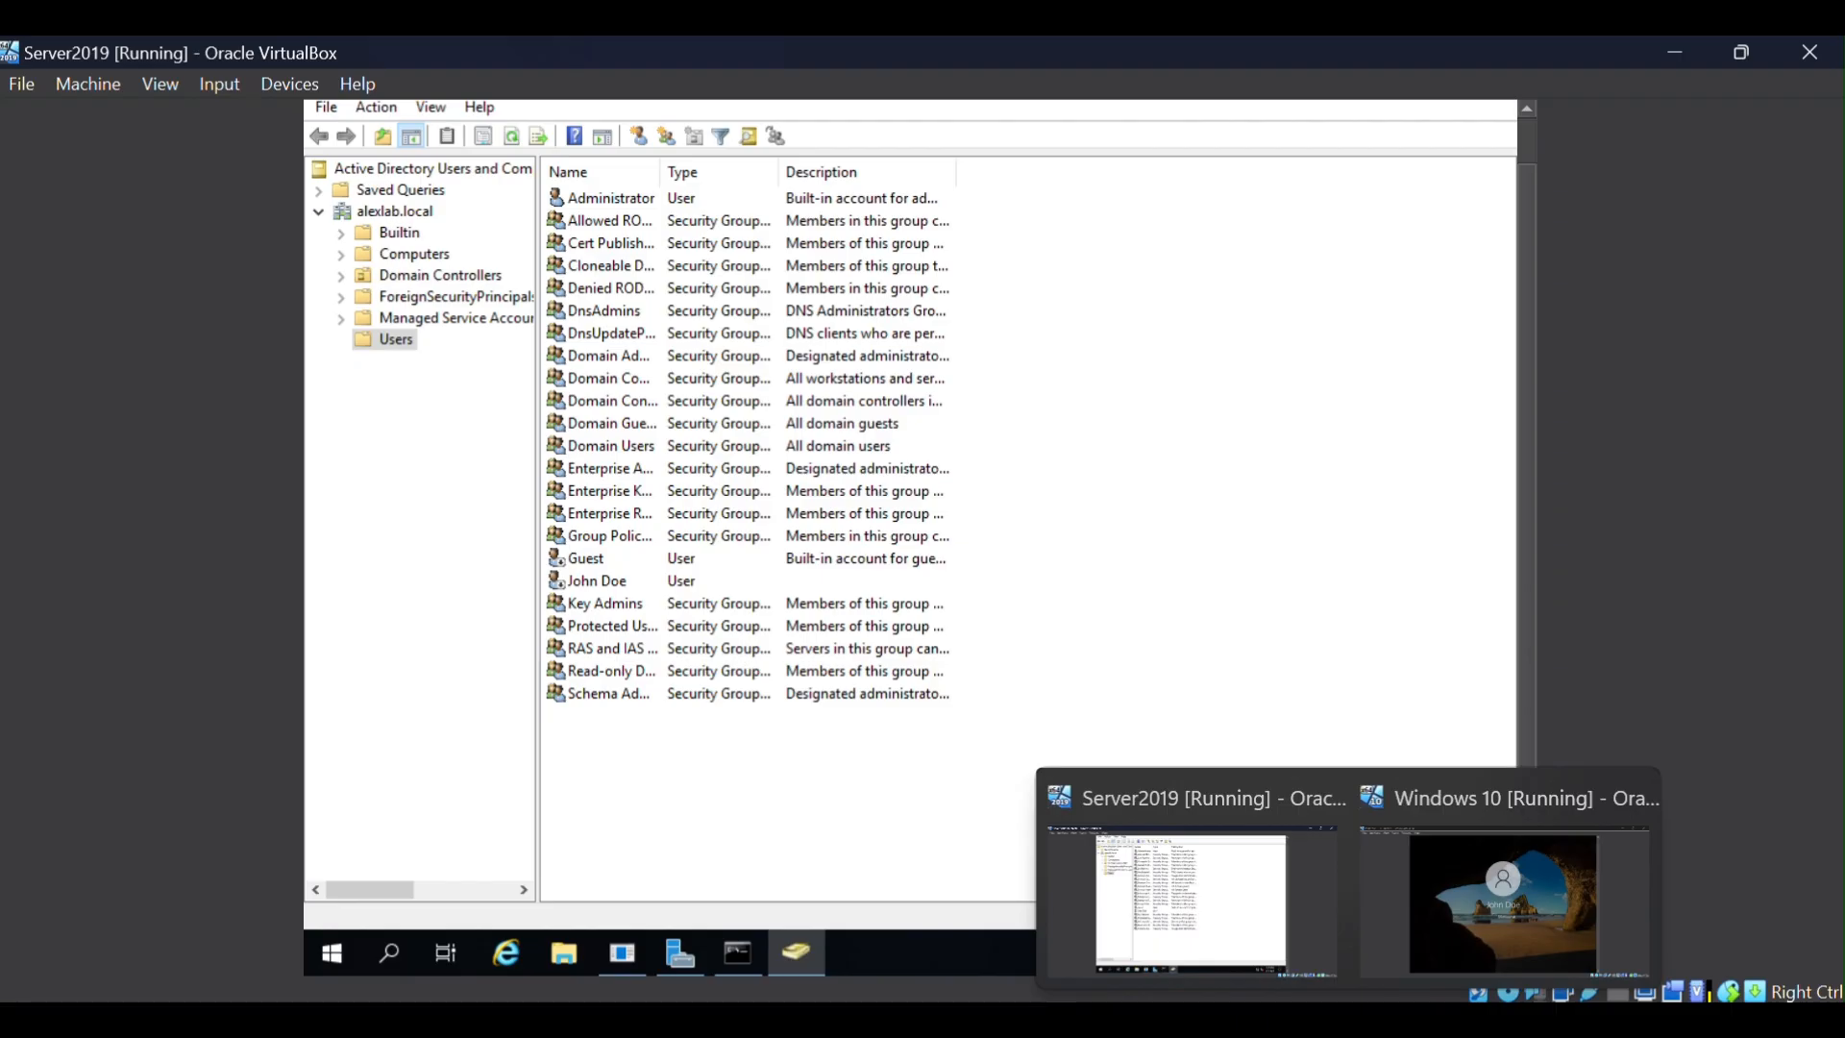
Step: Return to the Windows 10 virtual machine and try again to sign in as the disabled domain user with the account password
{"action": "left_click", "coordinate": [1512, 903]}
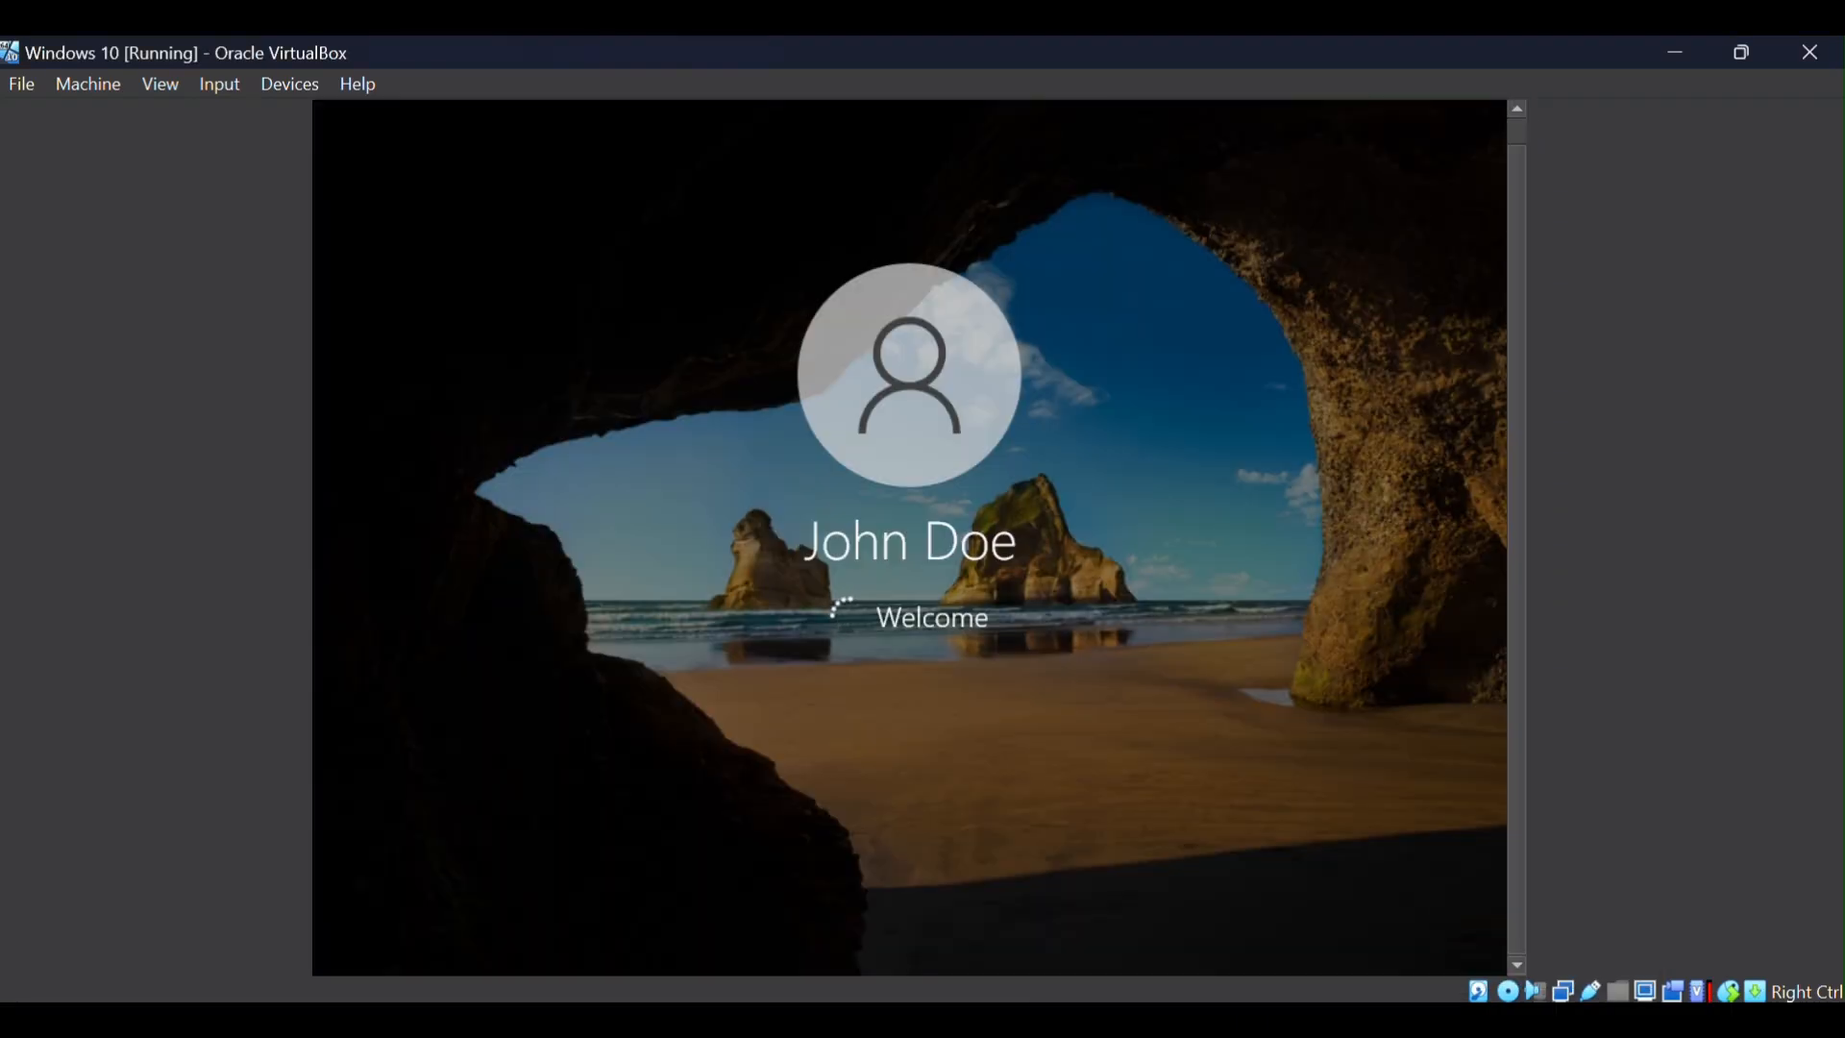
{"action": "left_click", "coordinate": [1174, 911]}
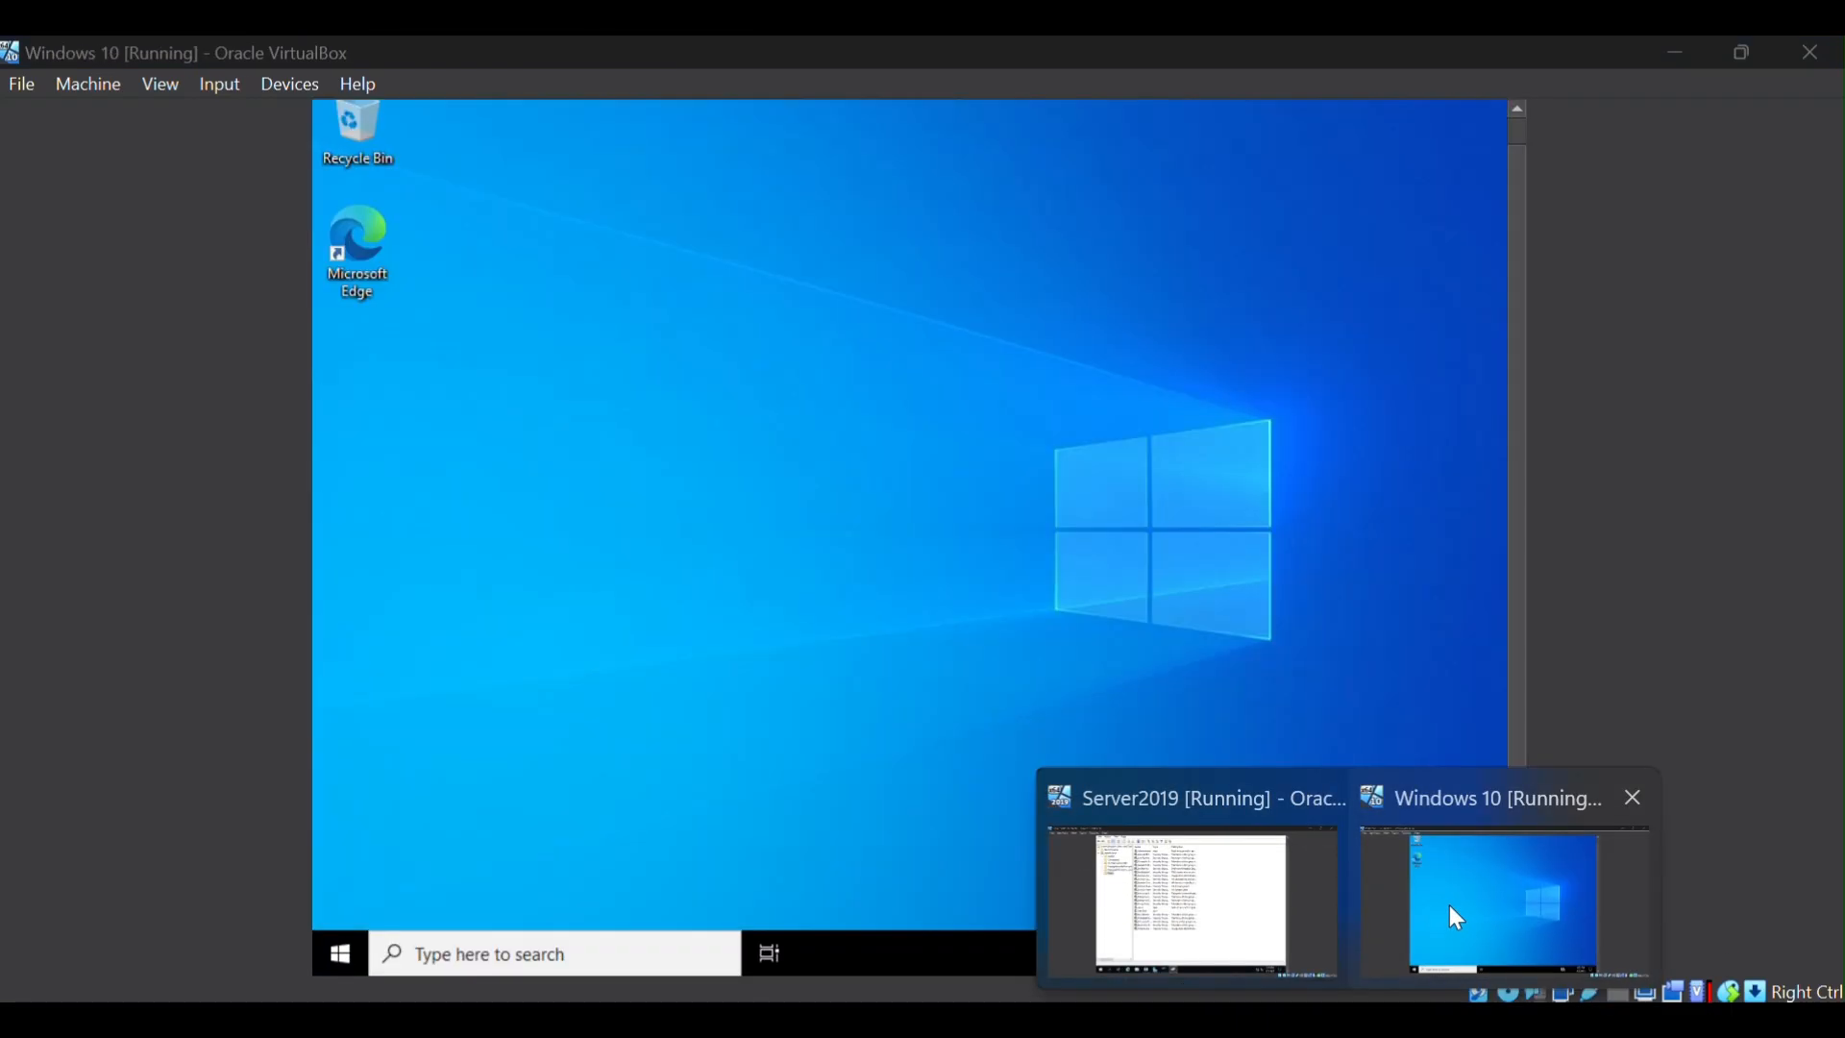
{"action": "left_click", "coordinate": [1448, 905]}
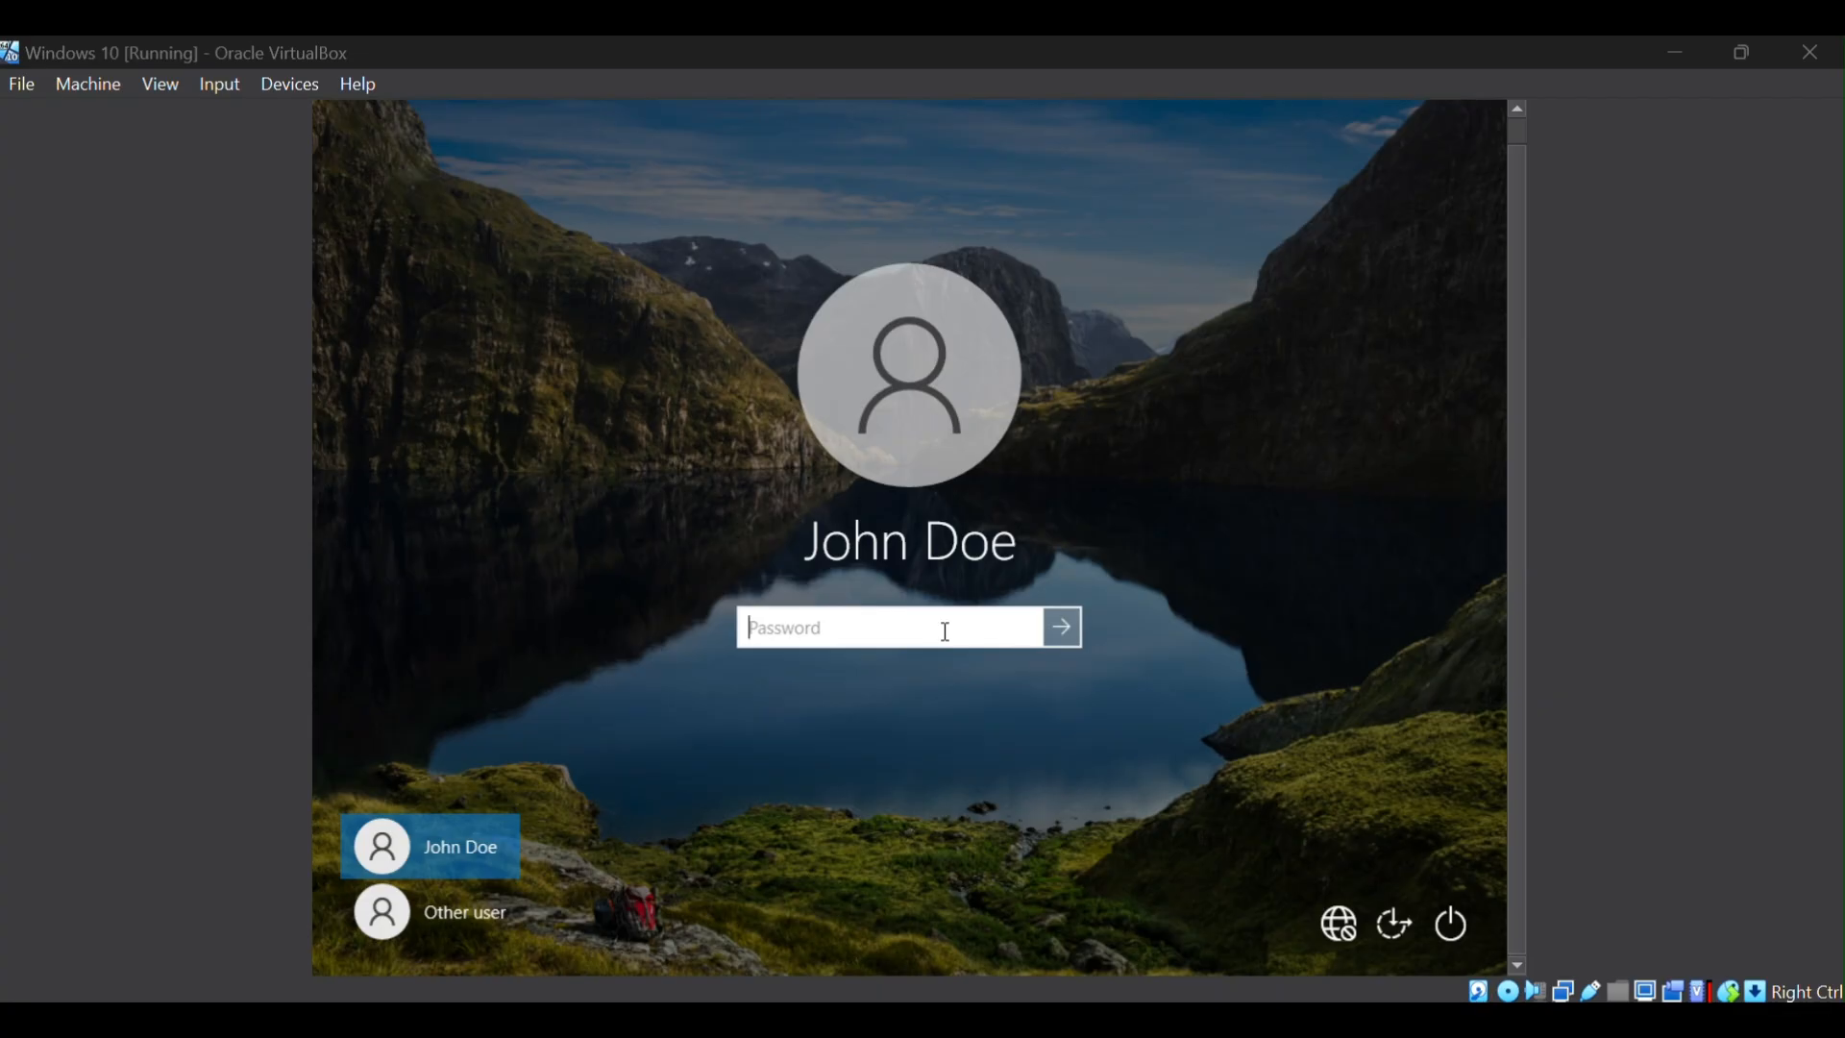
{"action": "left_click", "coordinate": [868, 629]}
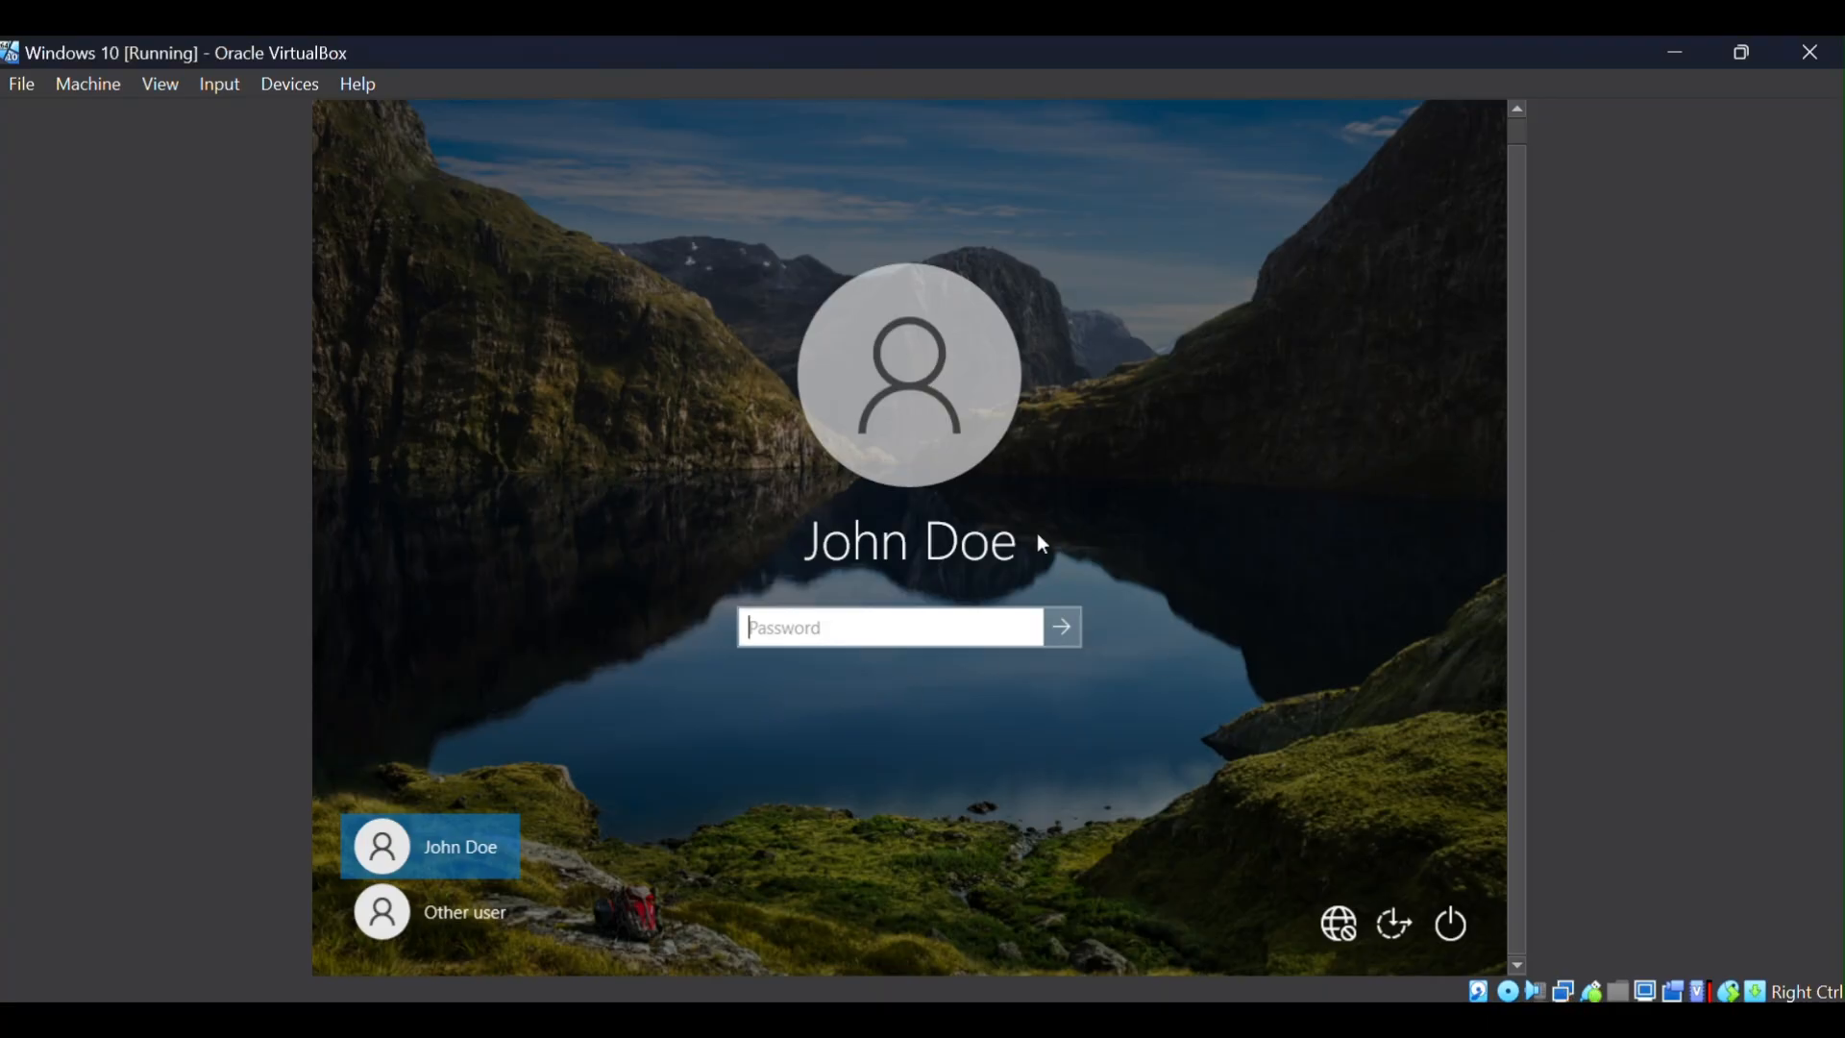
{"action": "type", "text": "***********"}
{"action": "left_click", "coordinate": [1020, 631]}
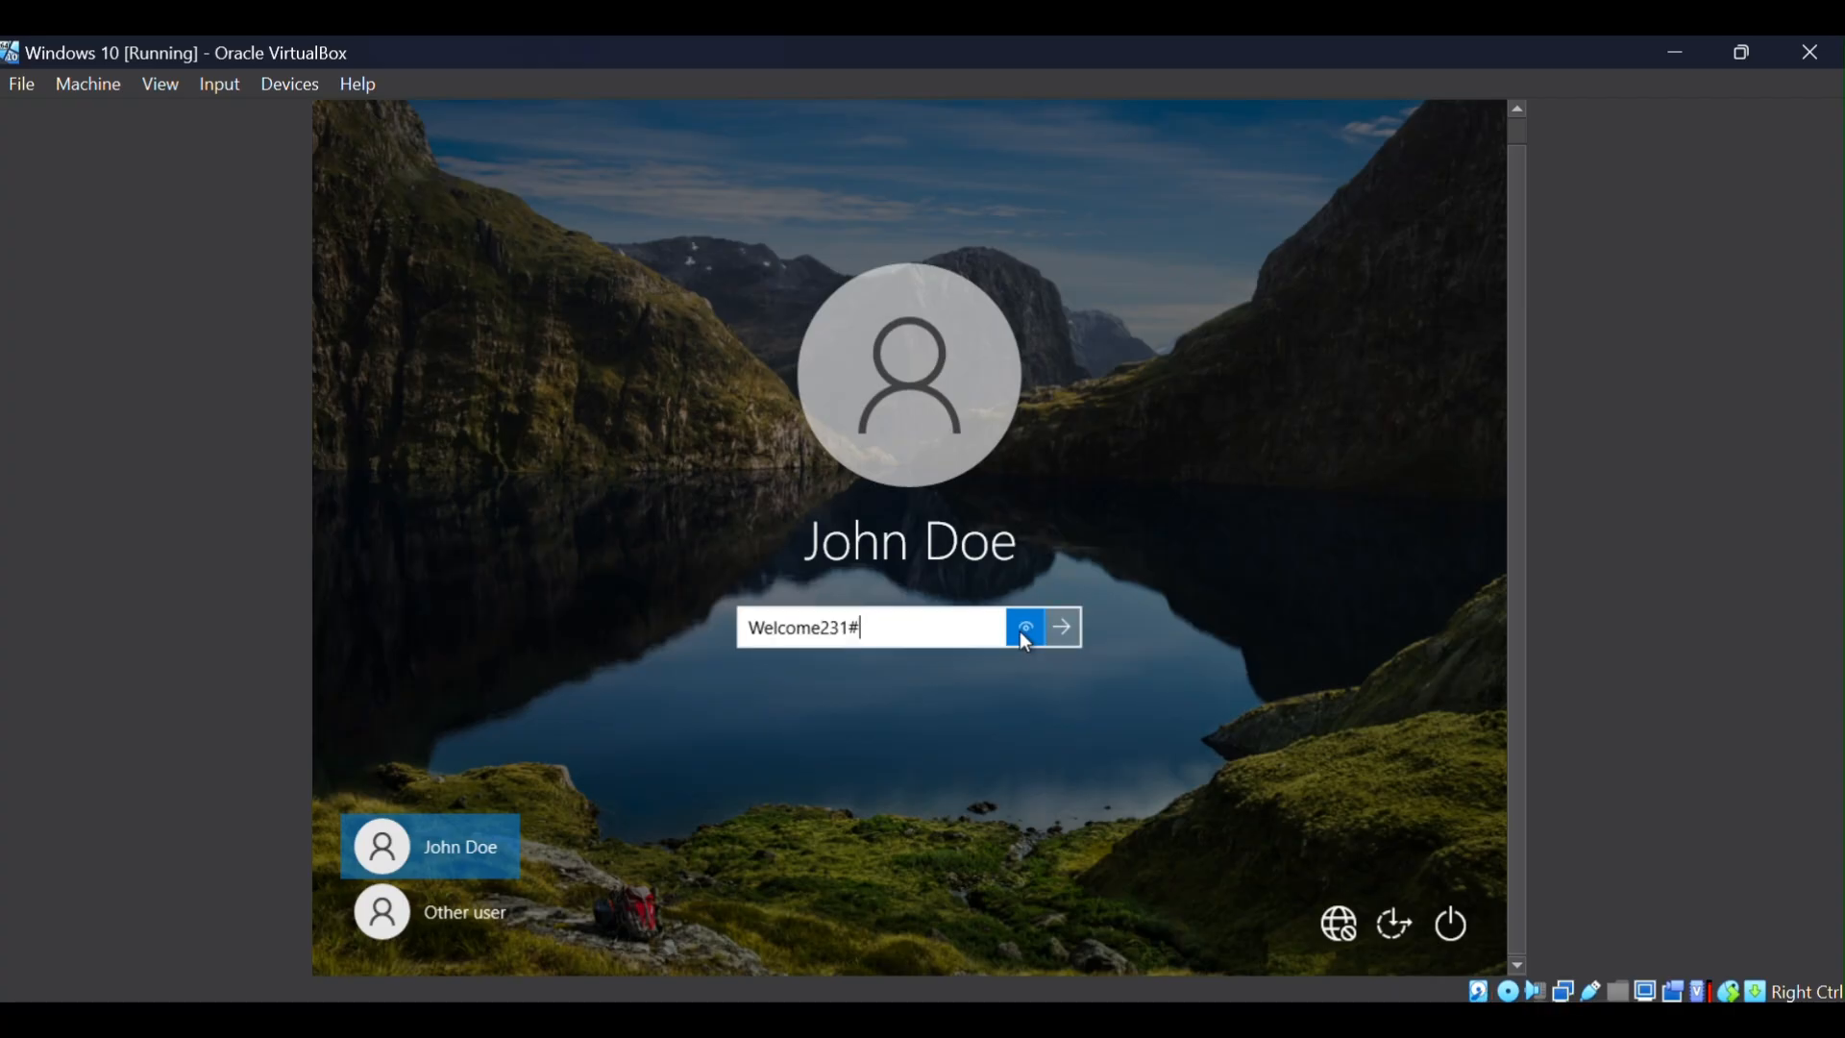
{"action": "left_click", "coordinate": [1061, 635]}
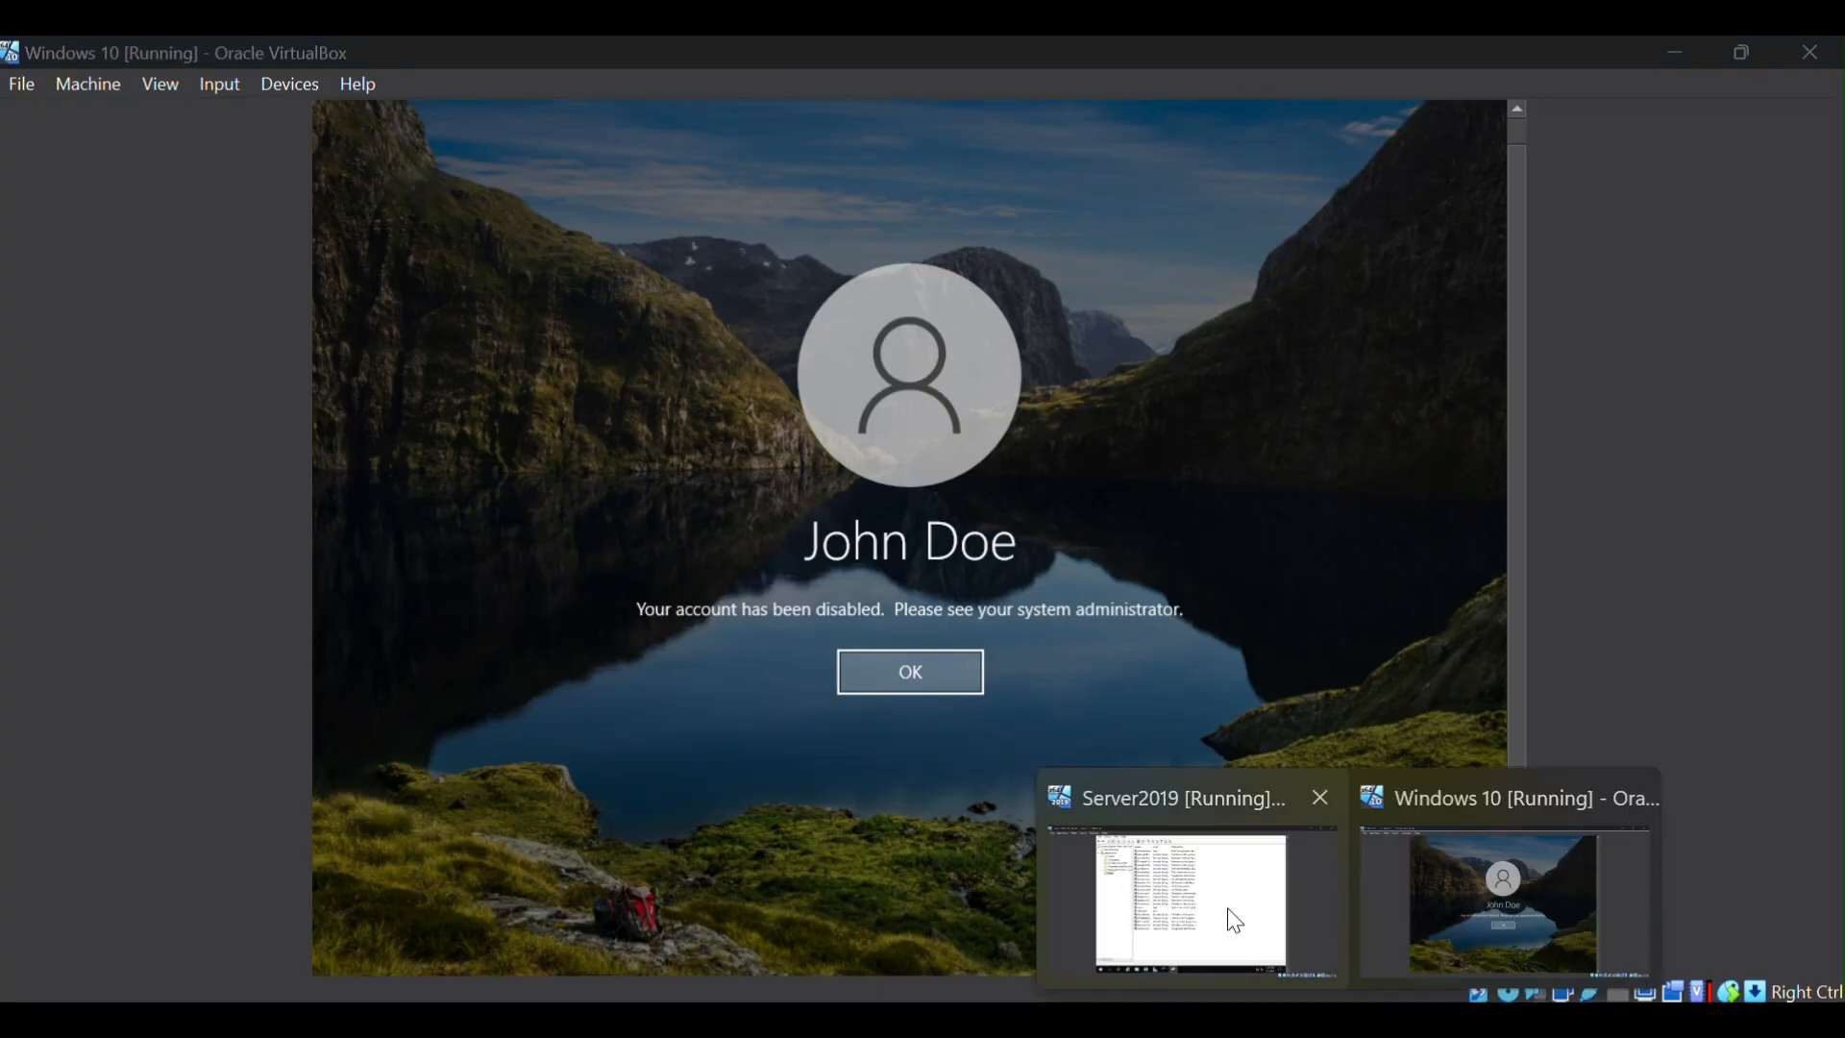
Step: Switch to the Server2019 virtual machine and enable the user account listed below Guest
{"action": "left_click", "coordinate": [1229, 918]}
{"action": "right_click", "coordinate": [629, 586]}
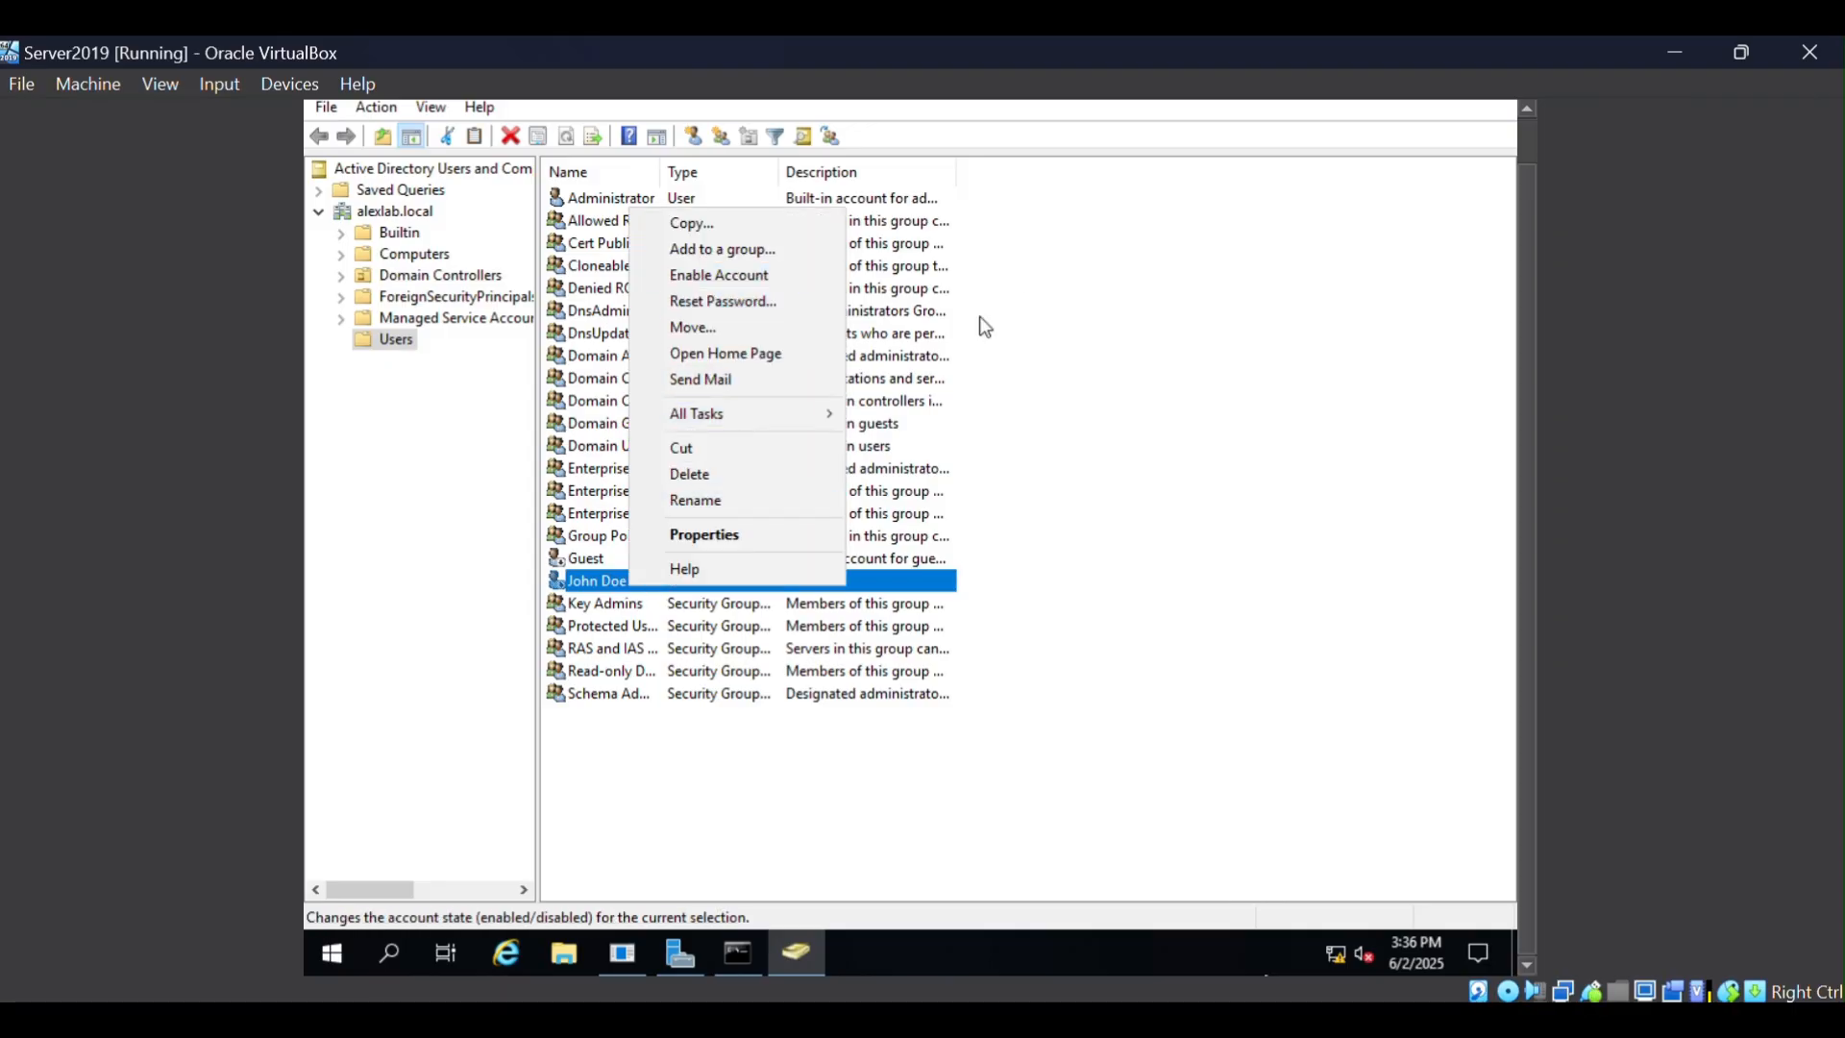
{"action": "left_click", "coordinate": [708, 277]}
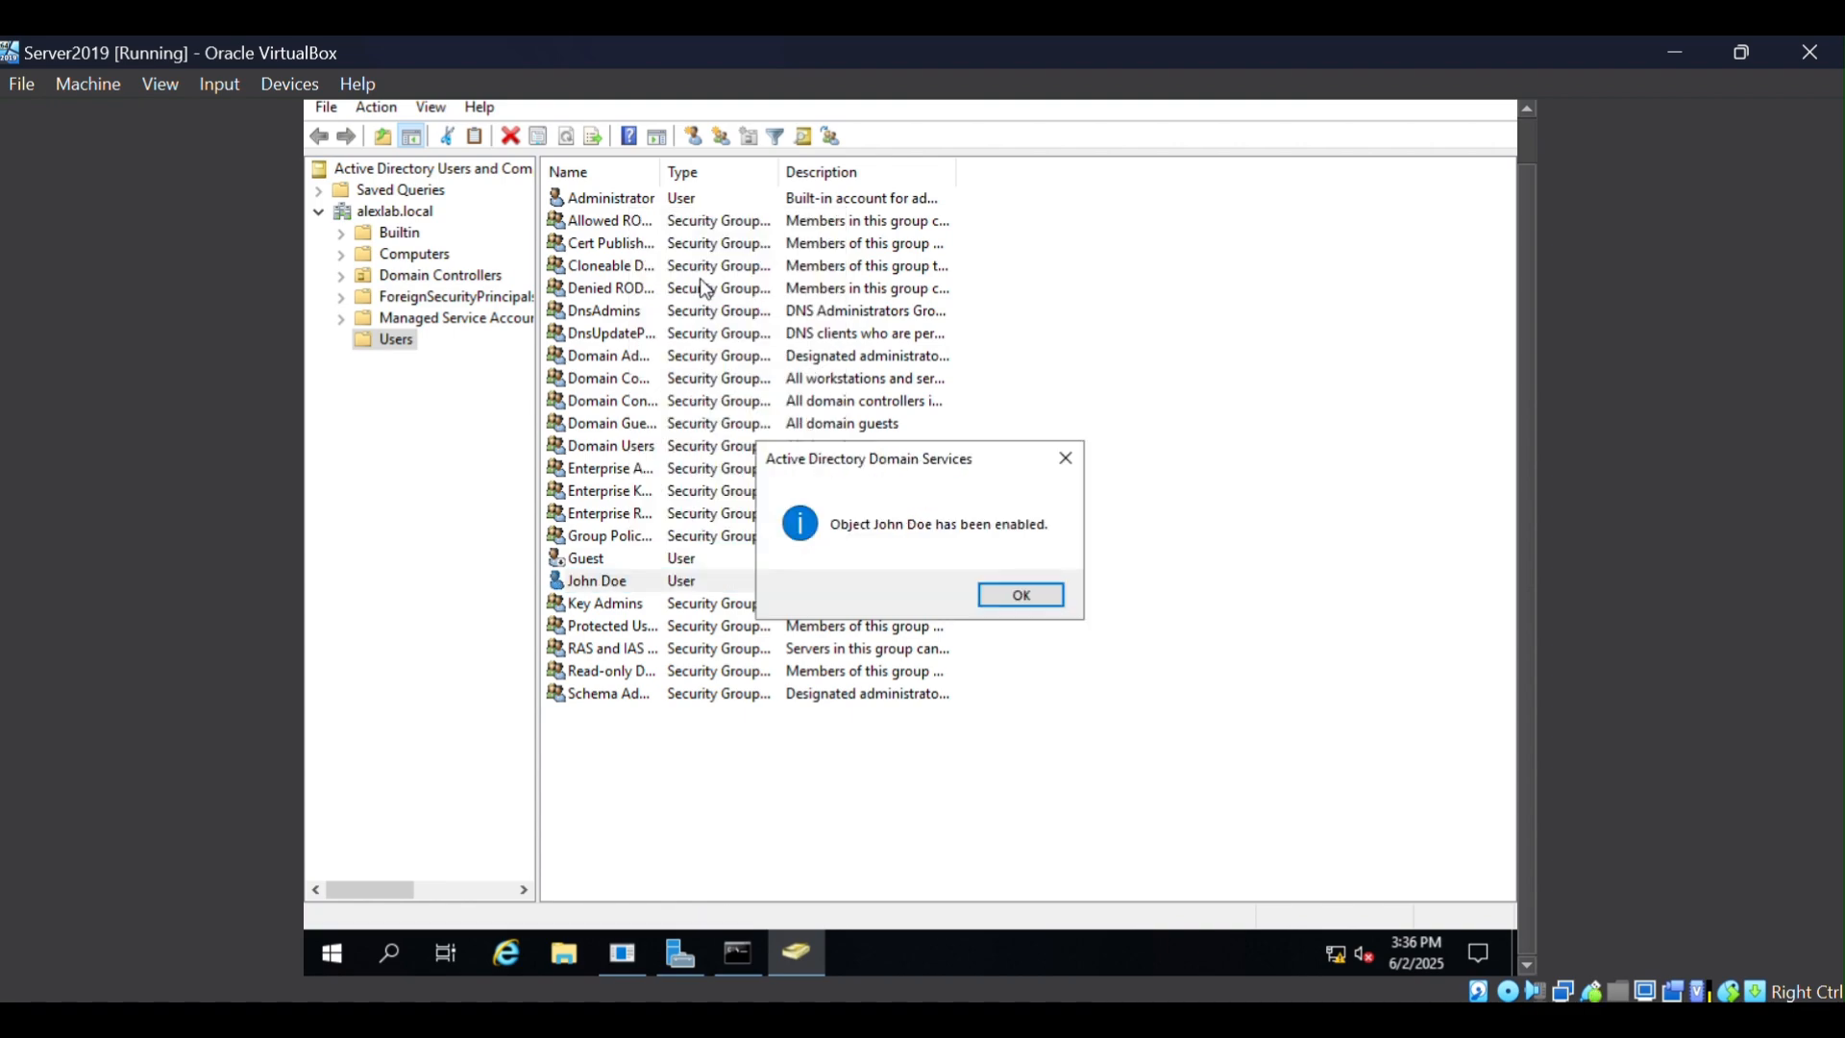
{"action": "left_click", "coordinate": [1016, 596]}
Step: Switch to the Windows 10 virtual machine, dismiss the disabled-account notice and sign in with the domain user's password
{"action": "left_click", "coordinate": [1503, 876]}
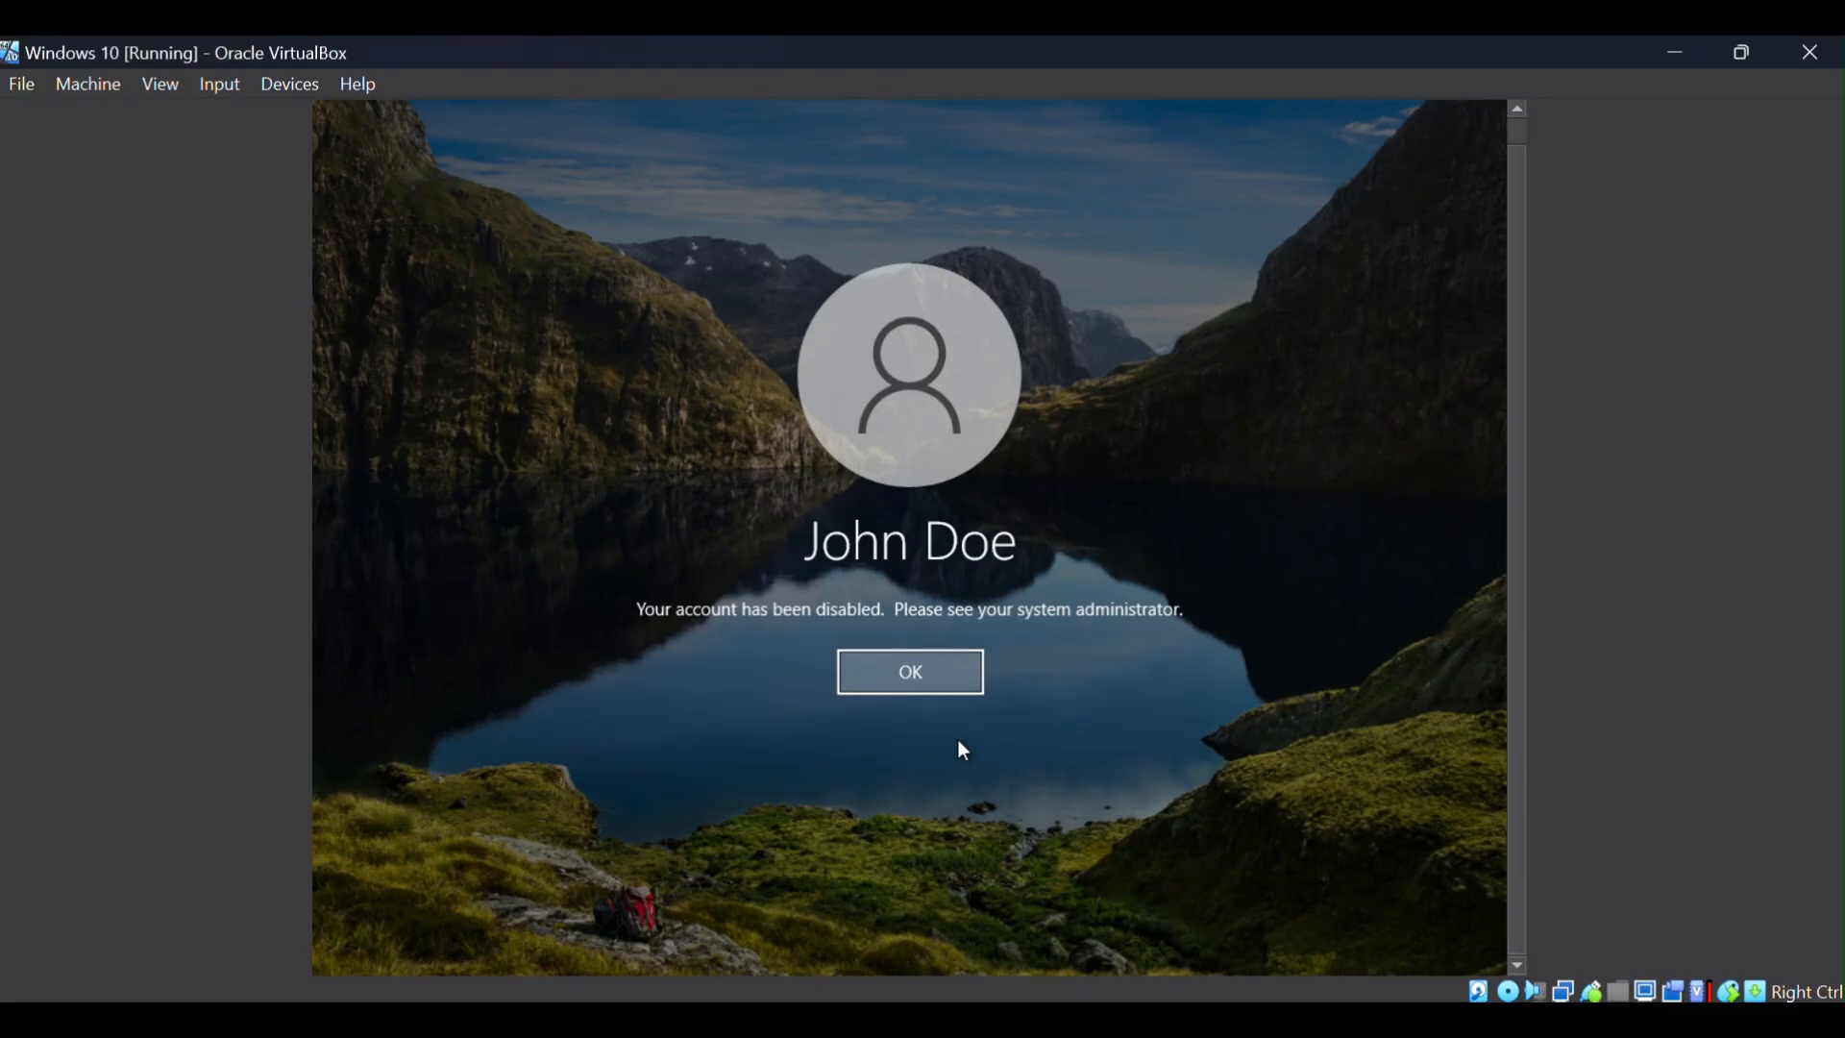
{"action": "left_click", "coordinate": [964, 681]}
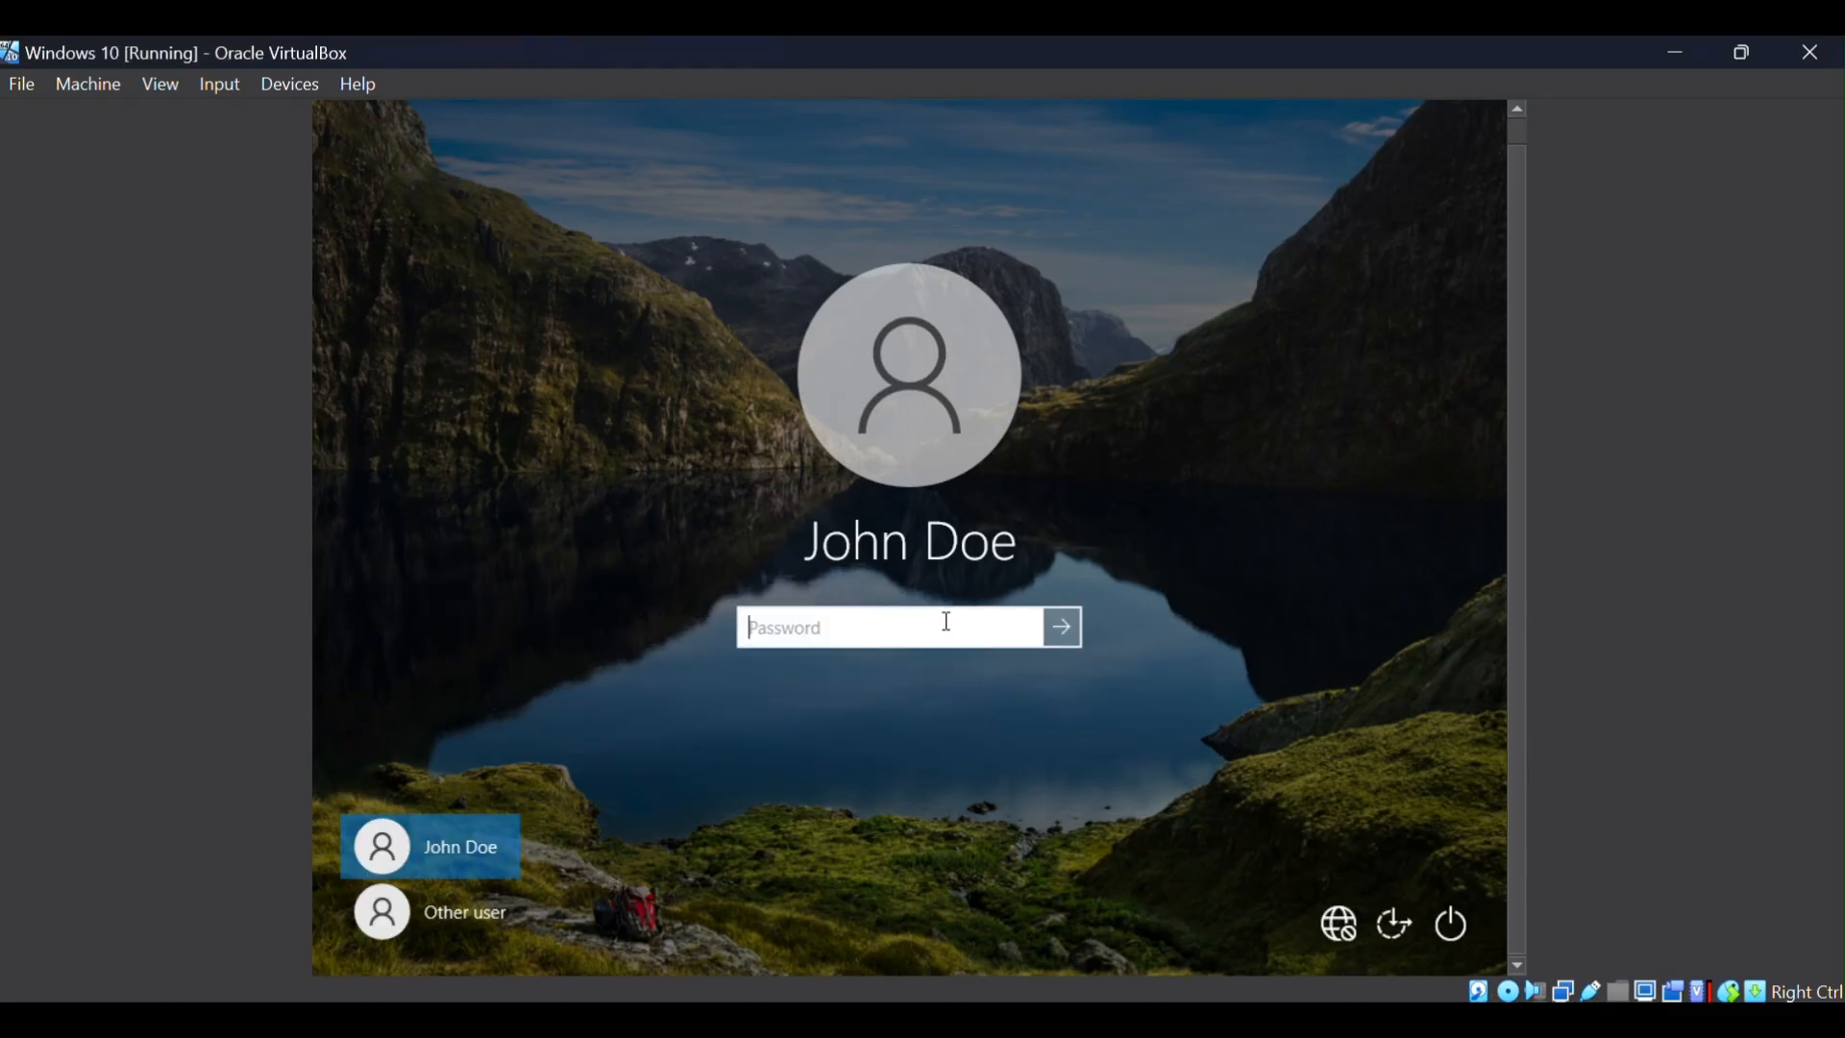
{"action": "type", "text": "••••••••••••"}
{"action": "key", "text": "Return"}
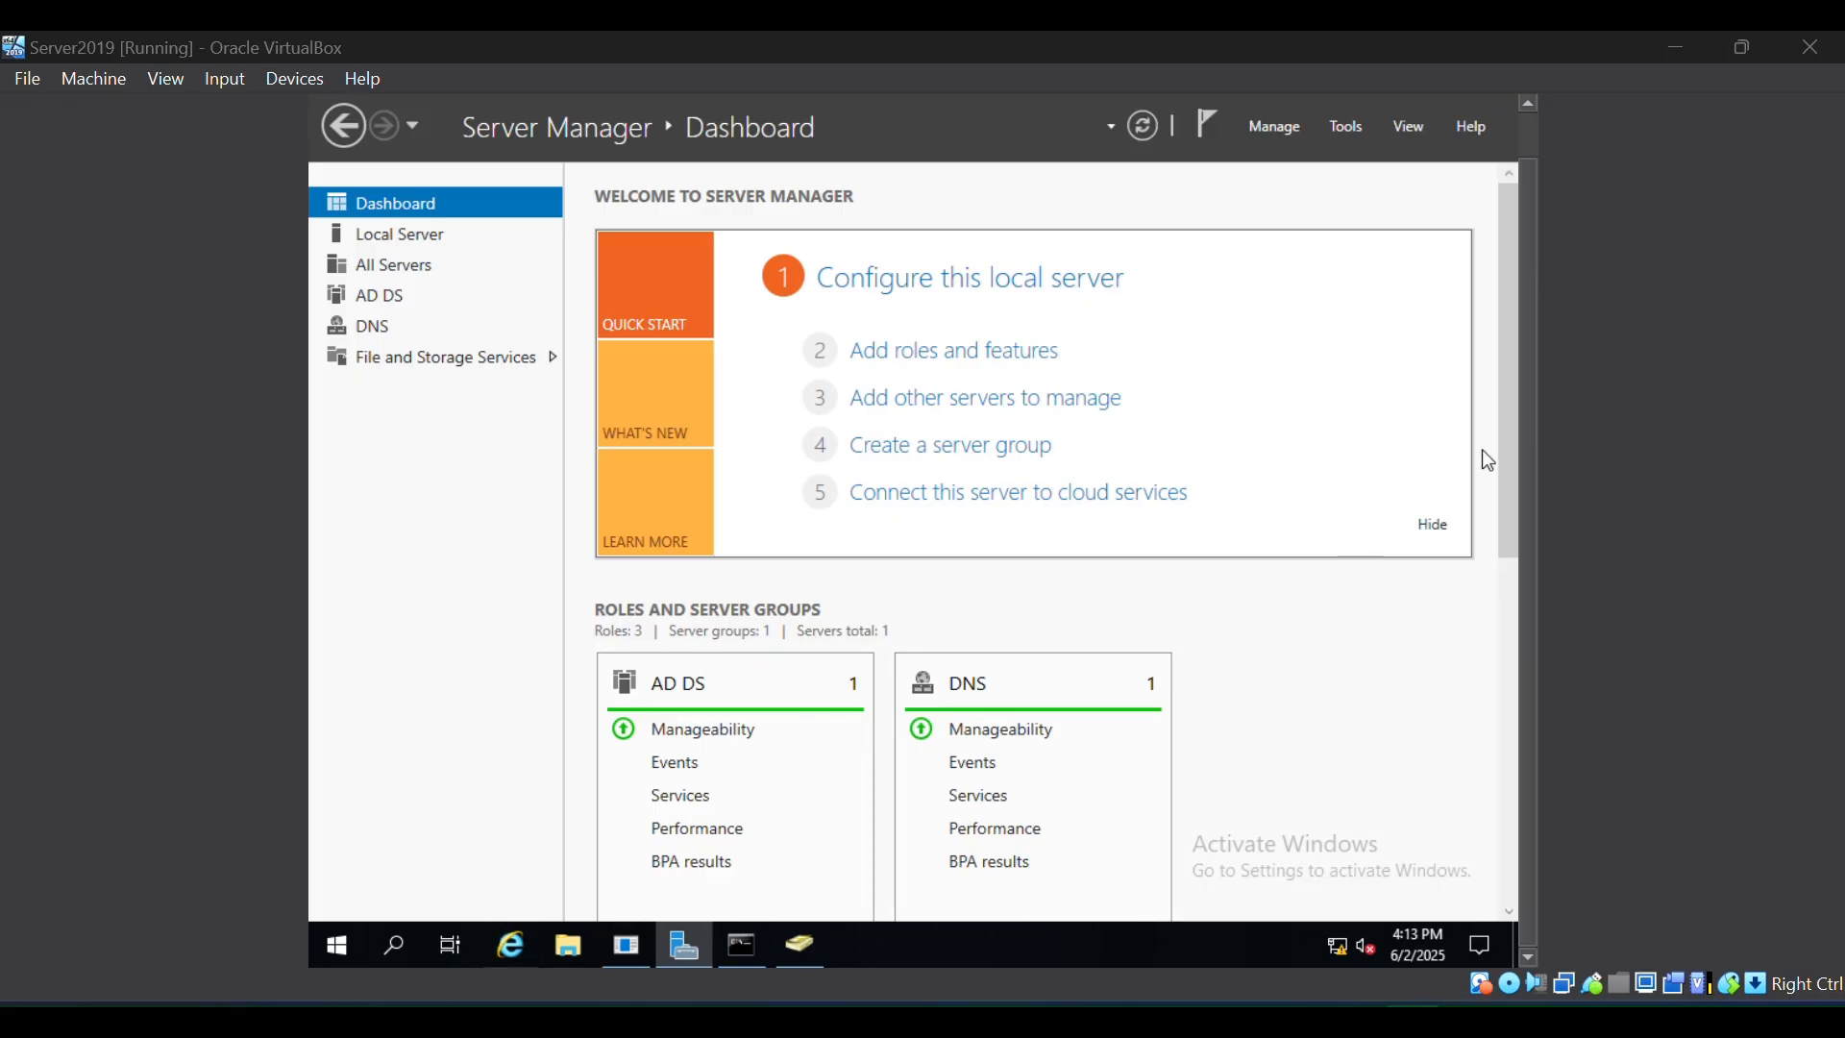
{"action": "left_click_drag", "start_coordinate": [1504, 452], "coordinate": [1478, 581]}
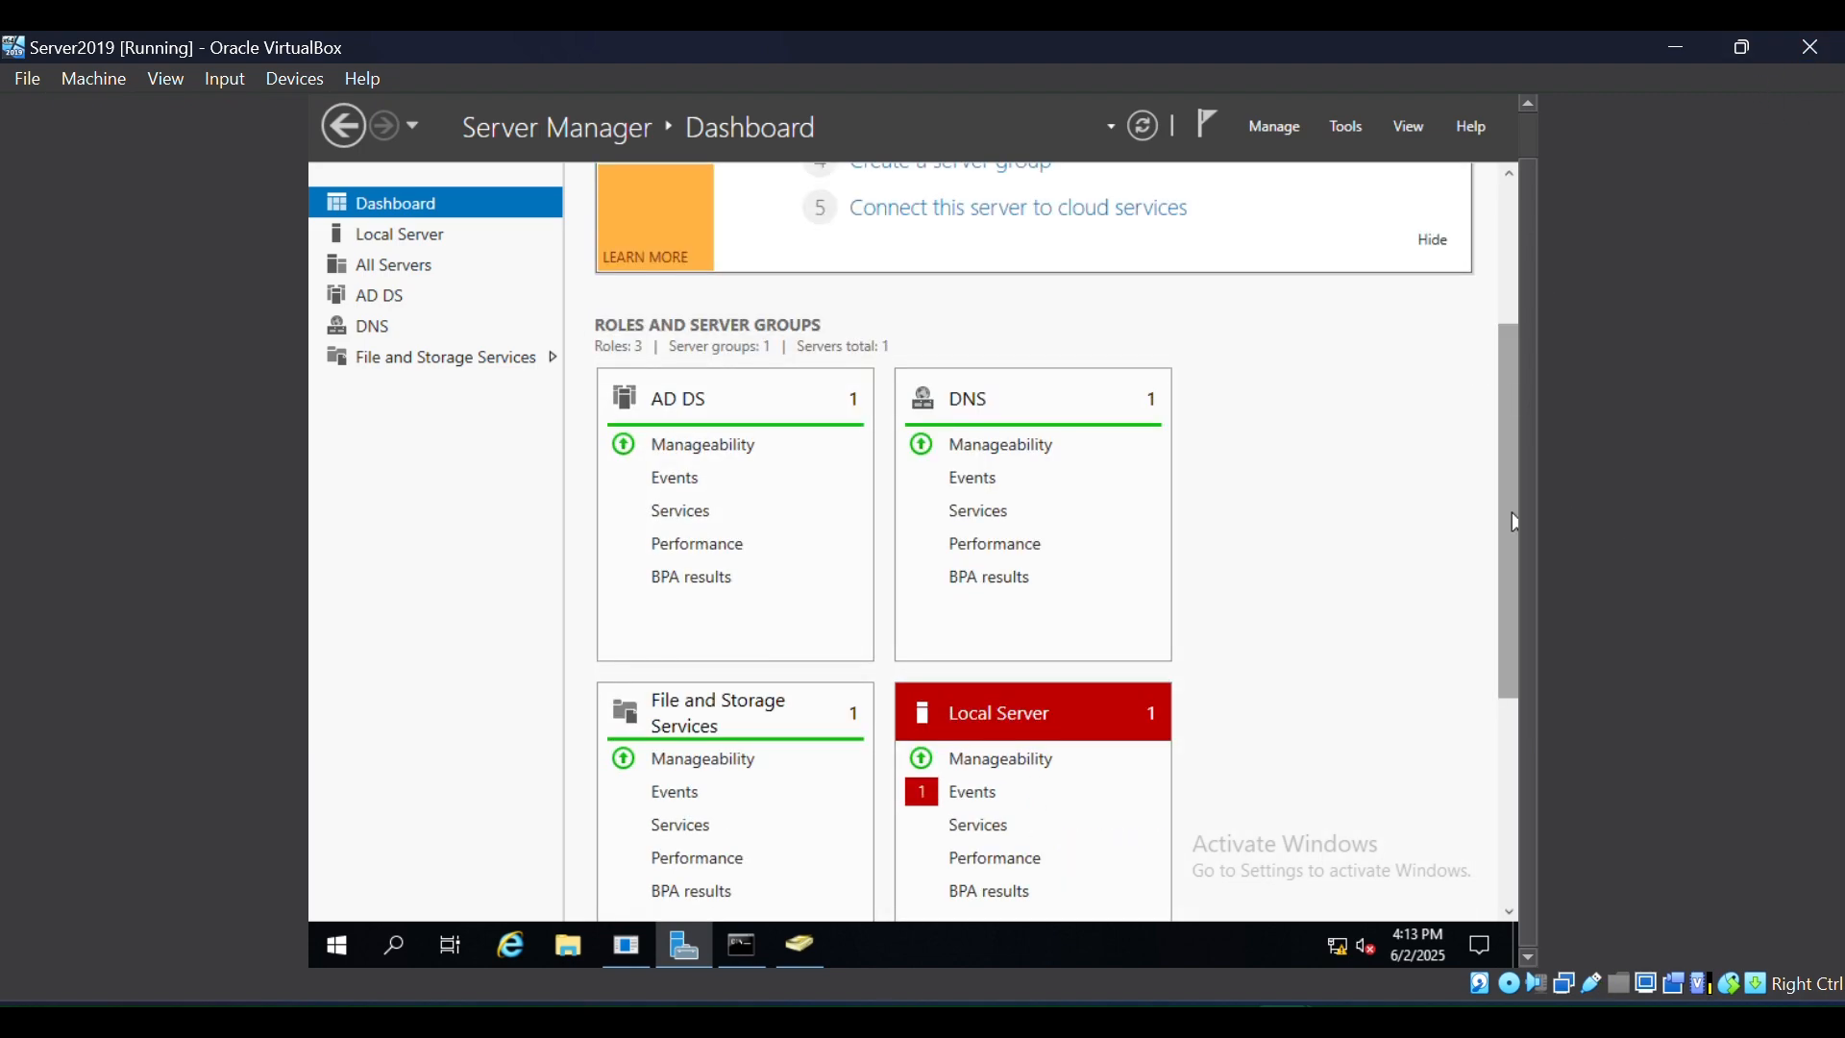
{"action": "scroll", "coordinate": [1513, 511], "scroll_direction": "down", "scroll_amount": 5}
{"action": "scroll", "coordinate": [1491, 596], "scroll_direction": "up", "scroll_amount": 5}
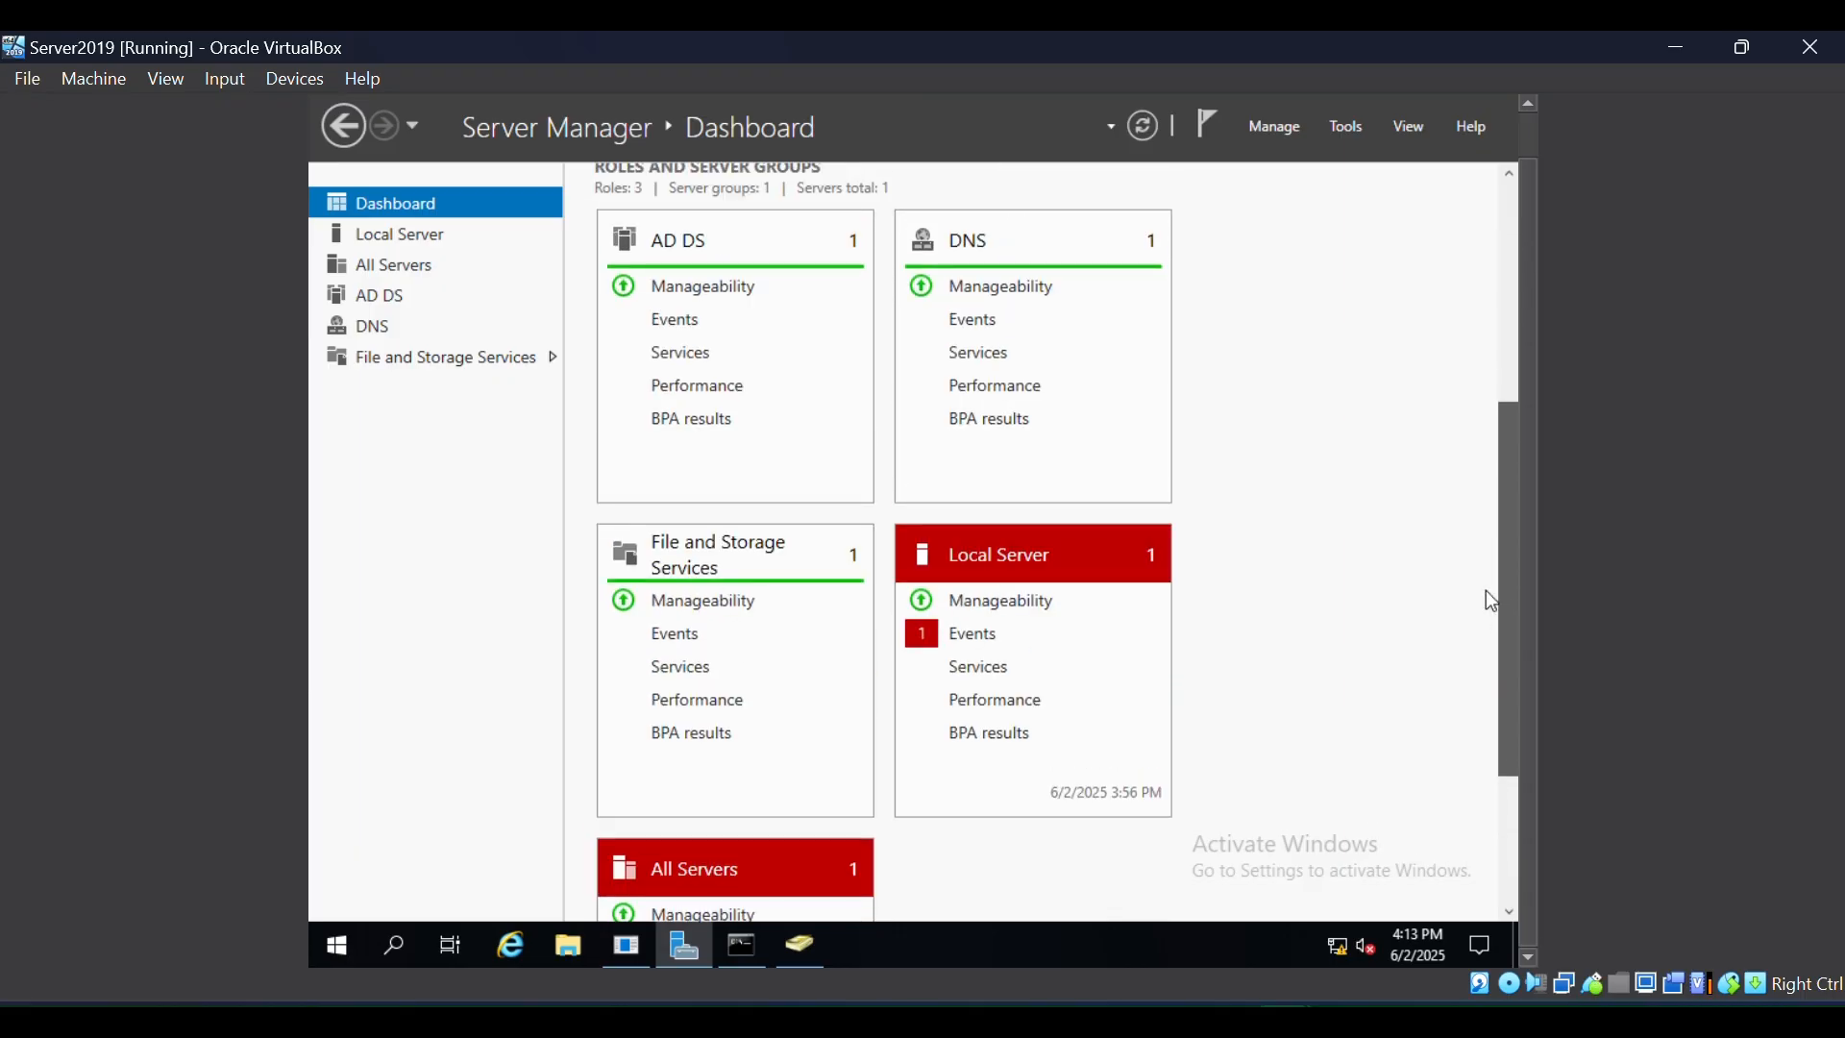
{"action": "left_click_drag", "start_coordinate": [1508, 559], "coordinate": [1435, 621]}
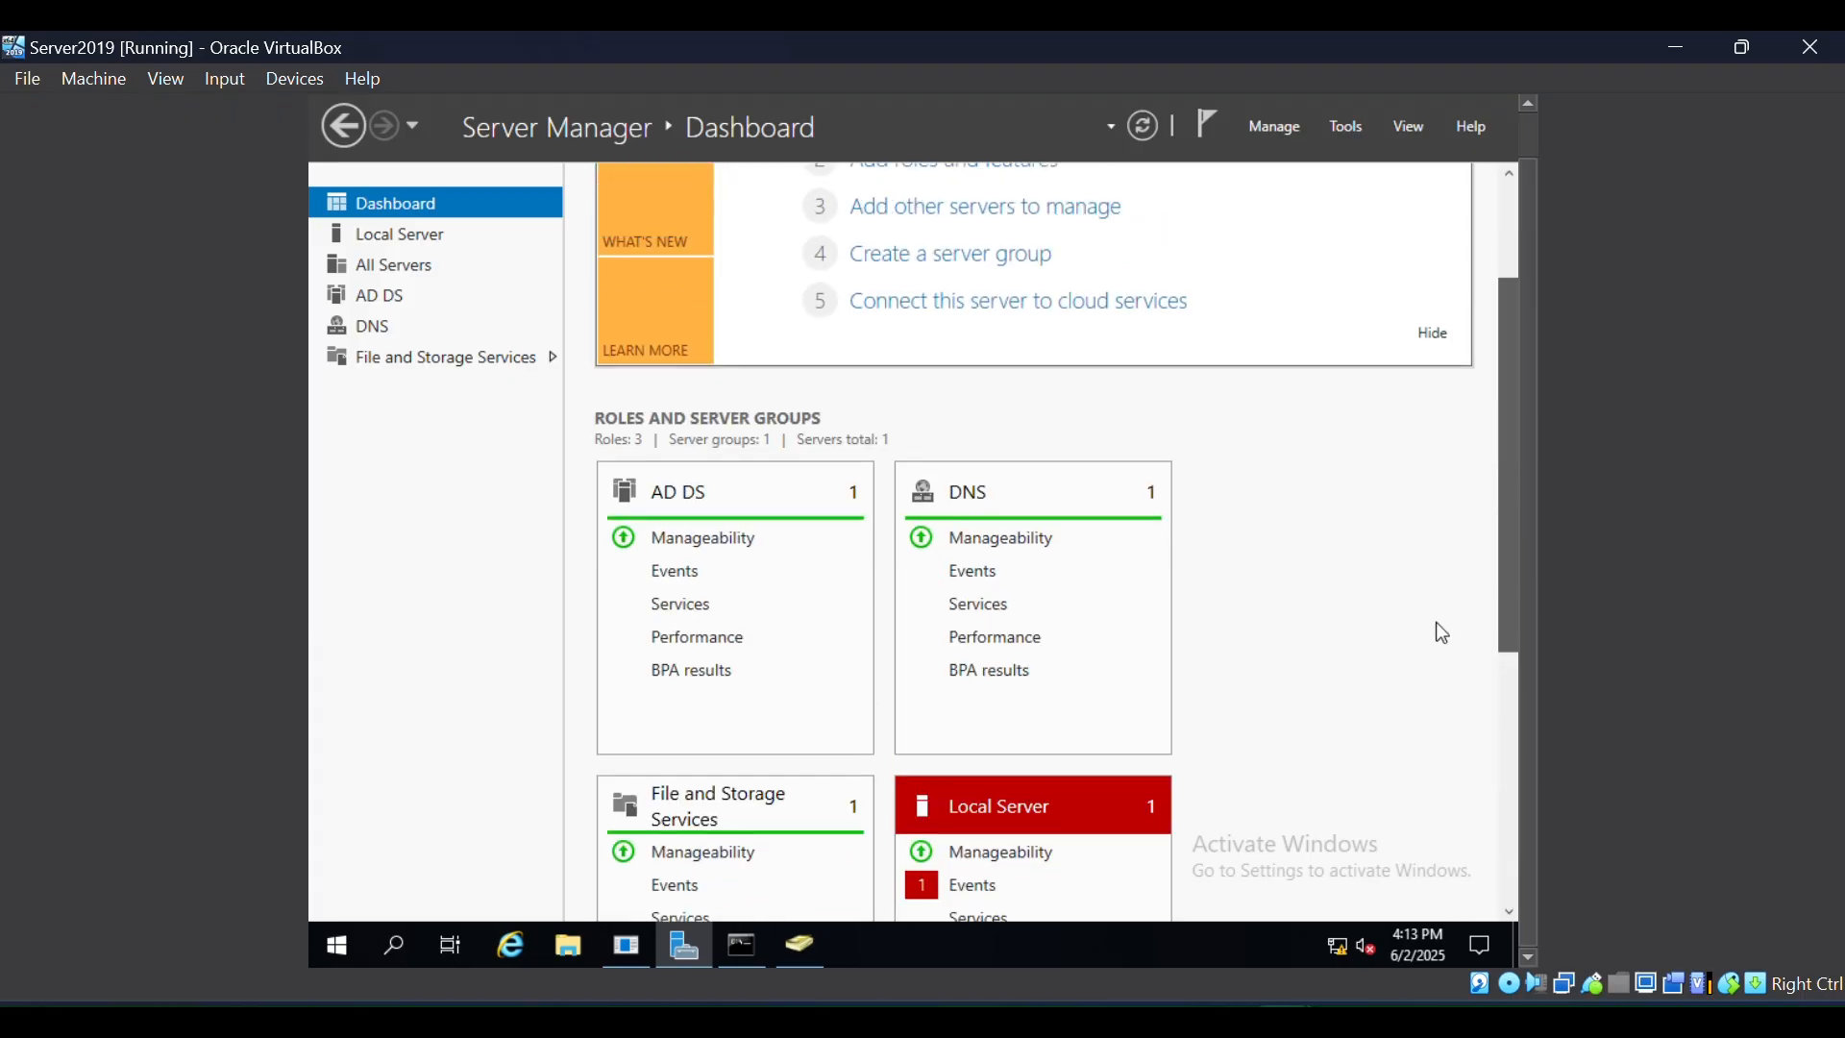
{"action": "left_click_drag", "start_coordinate": [1496, 464], "coordinate": [1511, 322]}
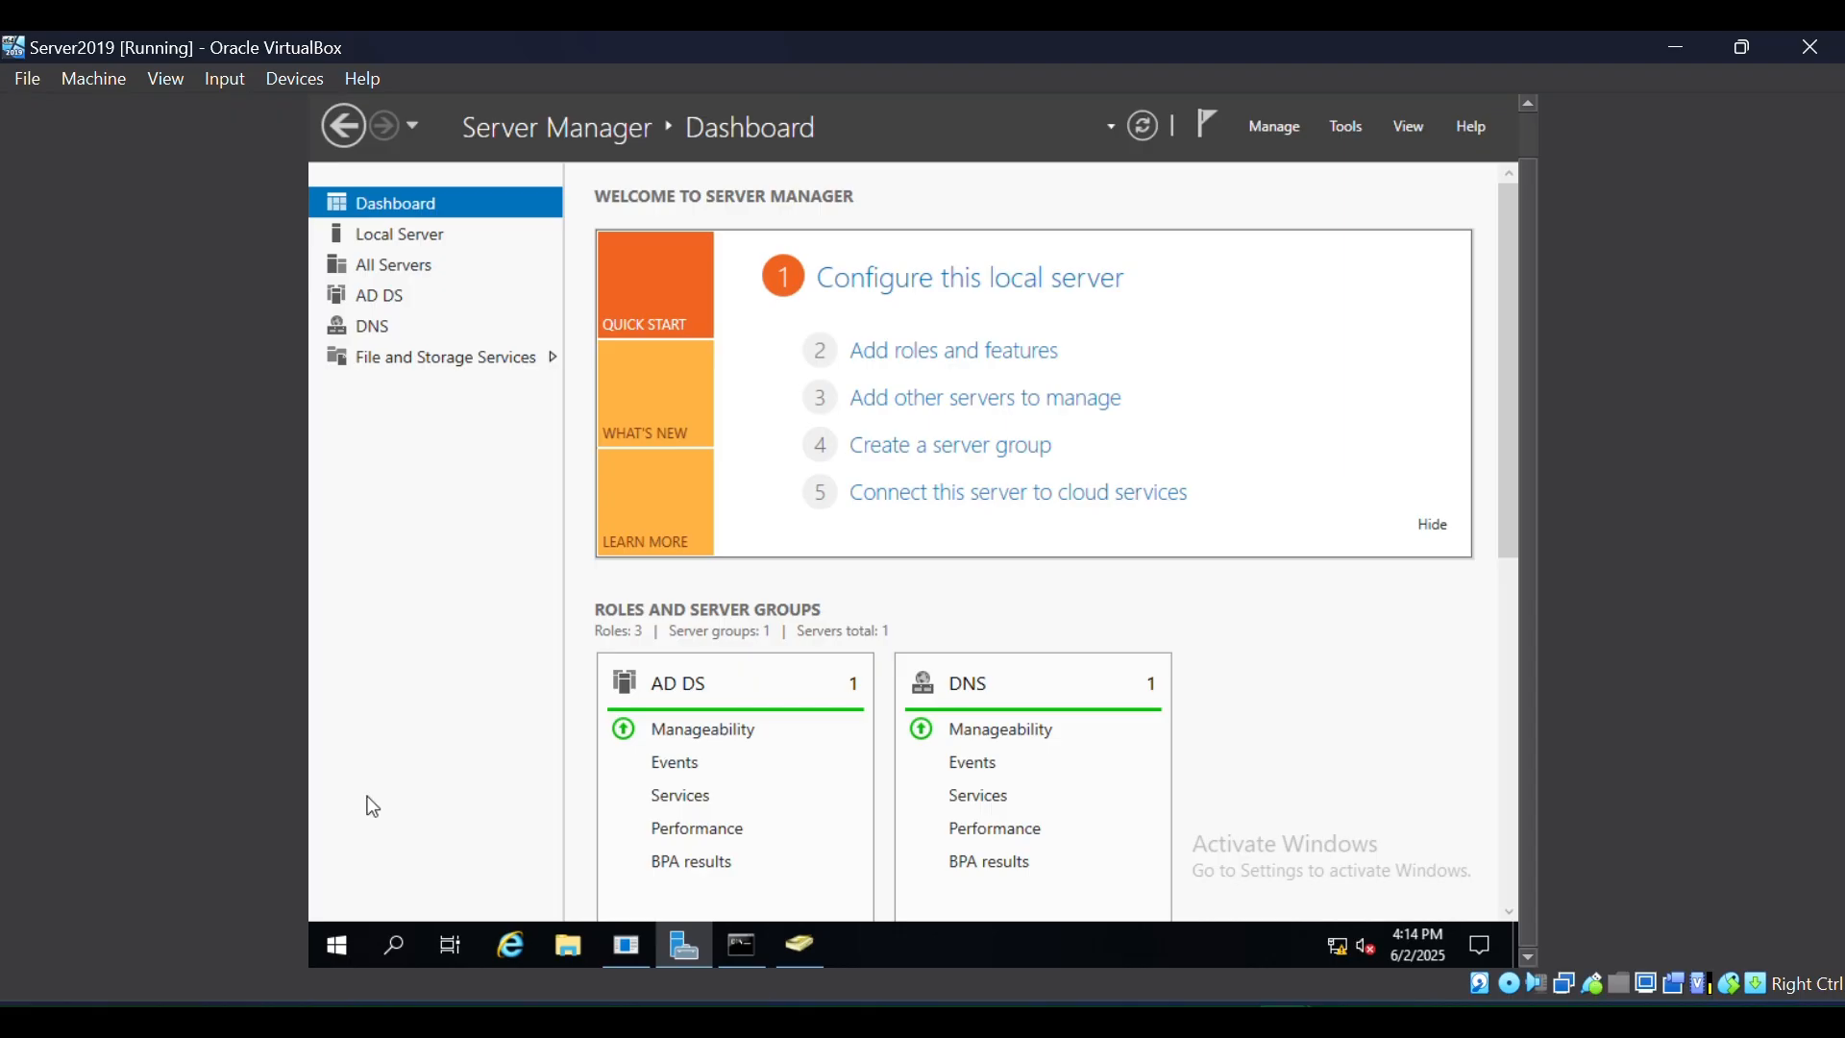
Step: Find Group Policy Management through the Server2019 search and launch it
{"action": "left_click", "coordinate": [390, 943]}
{"action": "type", "text": "grou"}
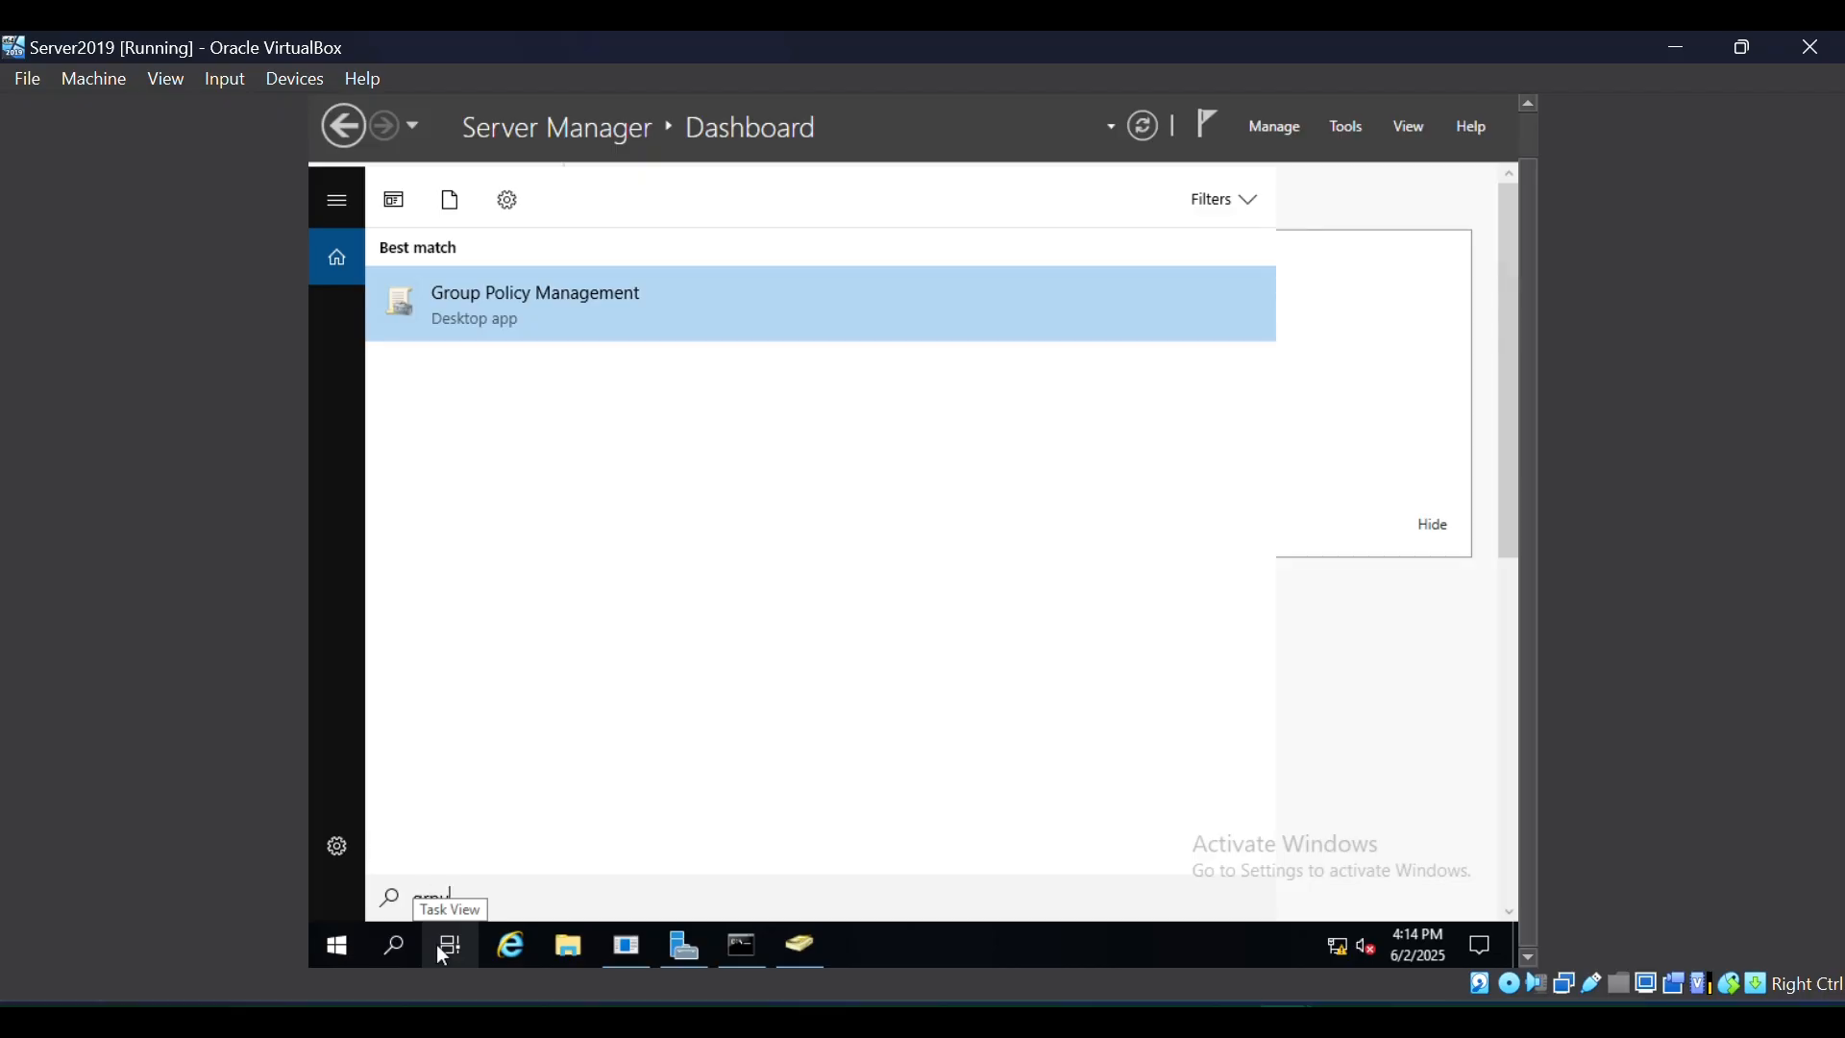
{"action": "right_click", "coordinate": [655, 285]}
{"action": "left_click", "coordinate": [709, 314]}
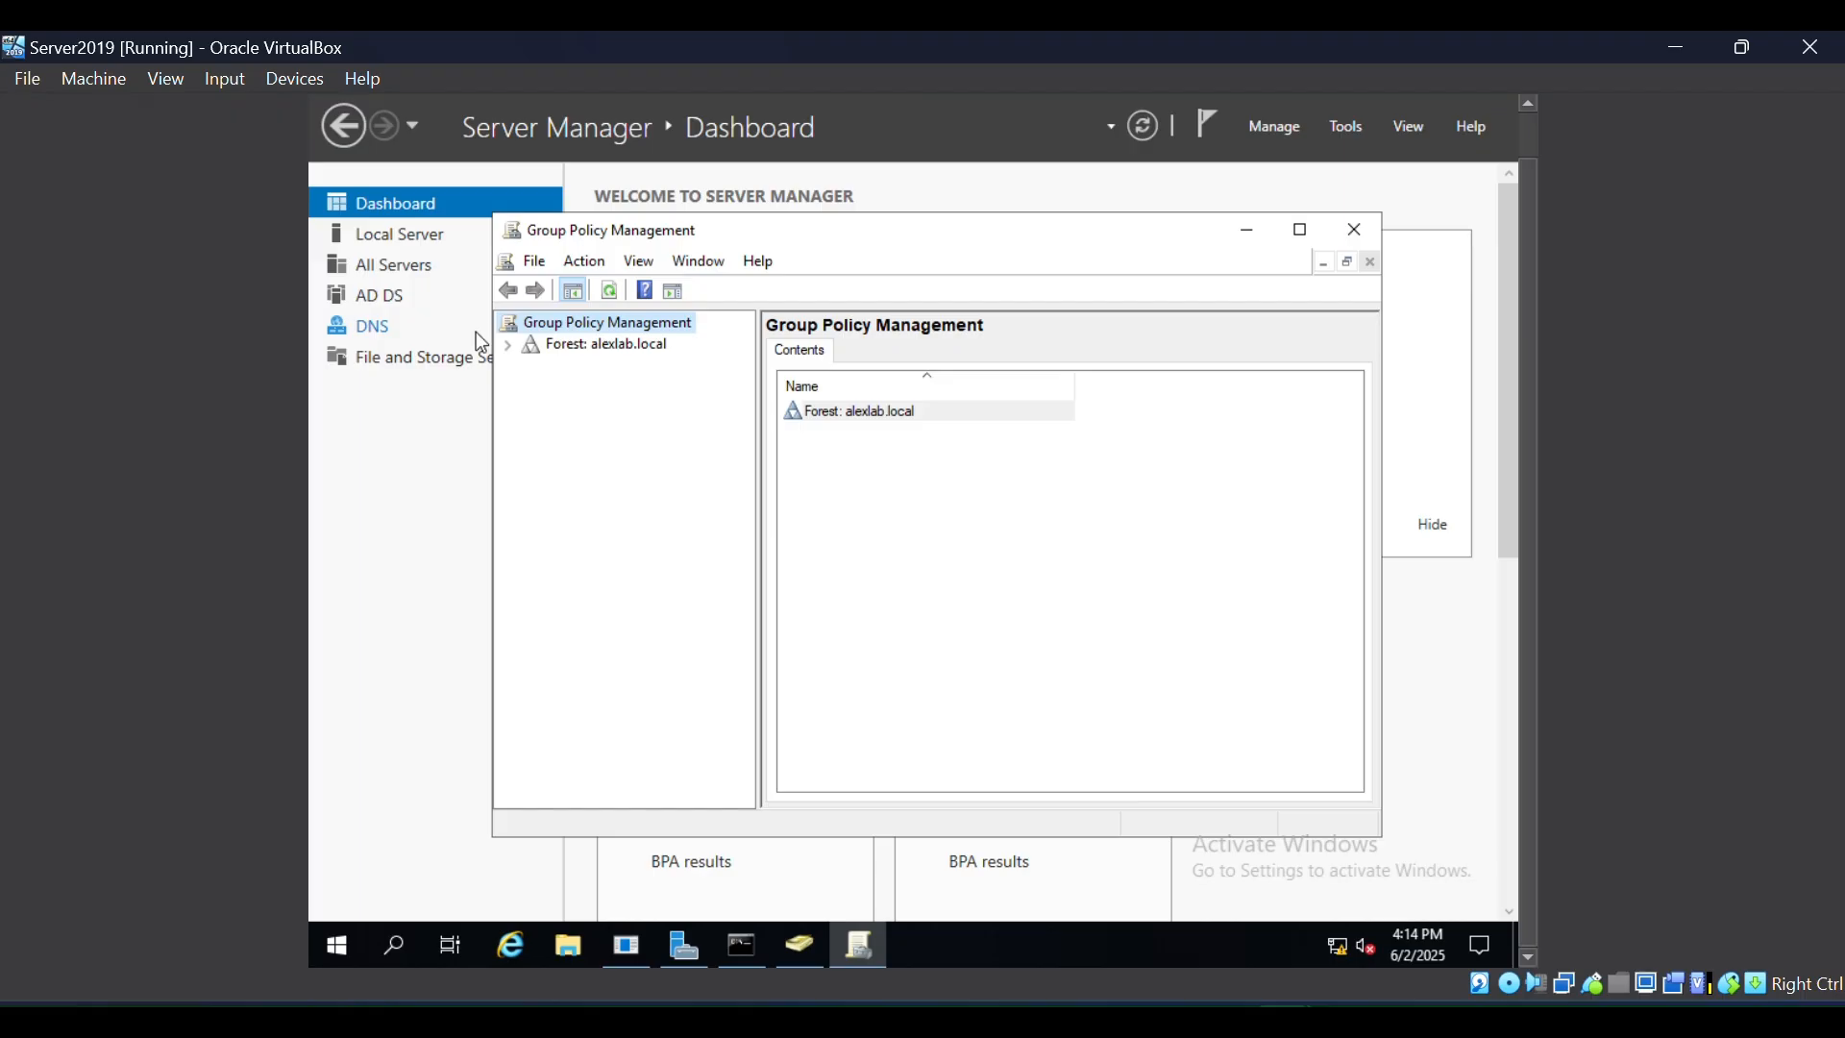
Step: Create a GPO named Disable Control Panel linked to the alexlab.local domain, with no source starter GPO
{"action": "left_click", "coordinate": [508, 346]}
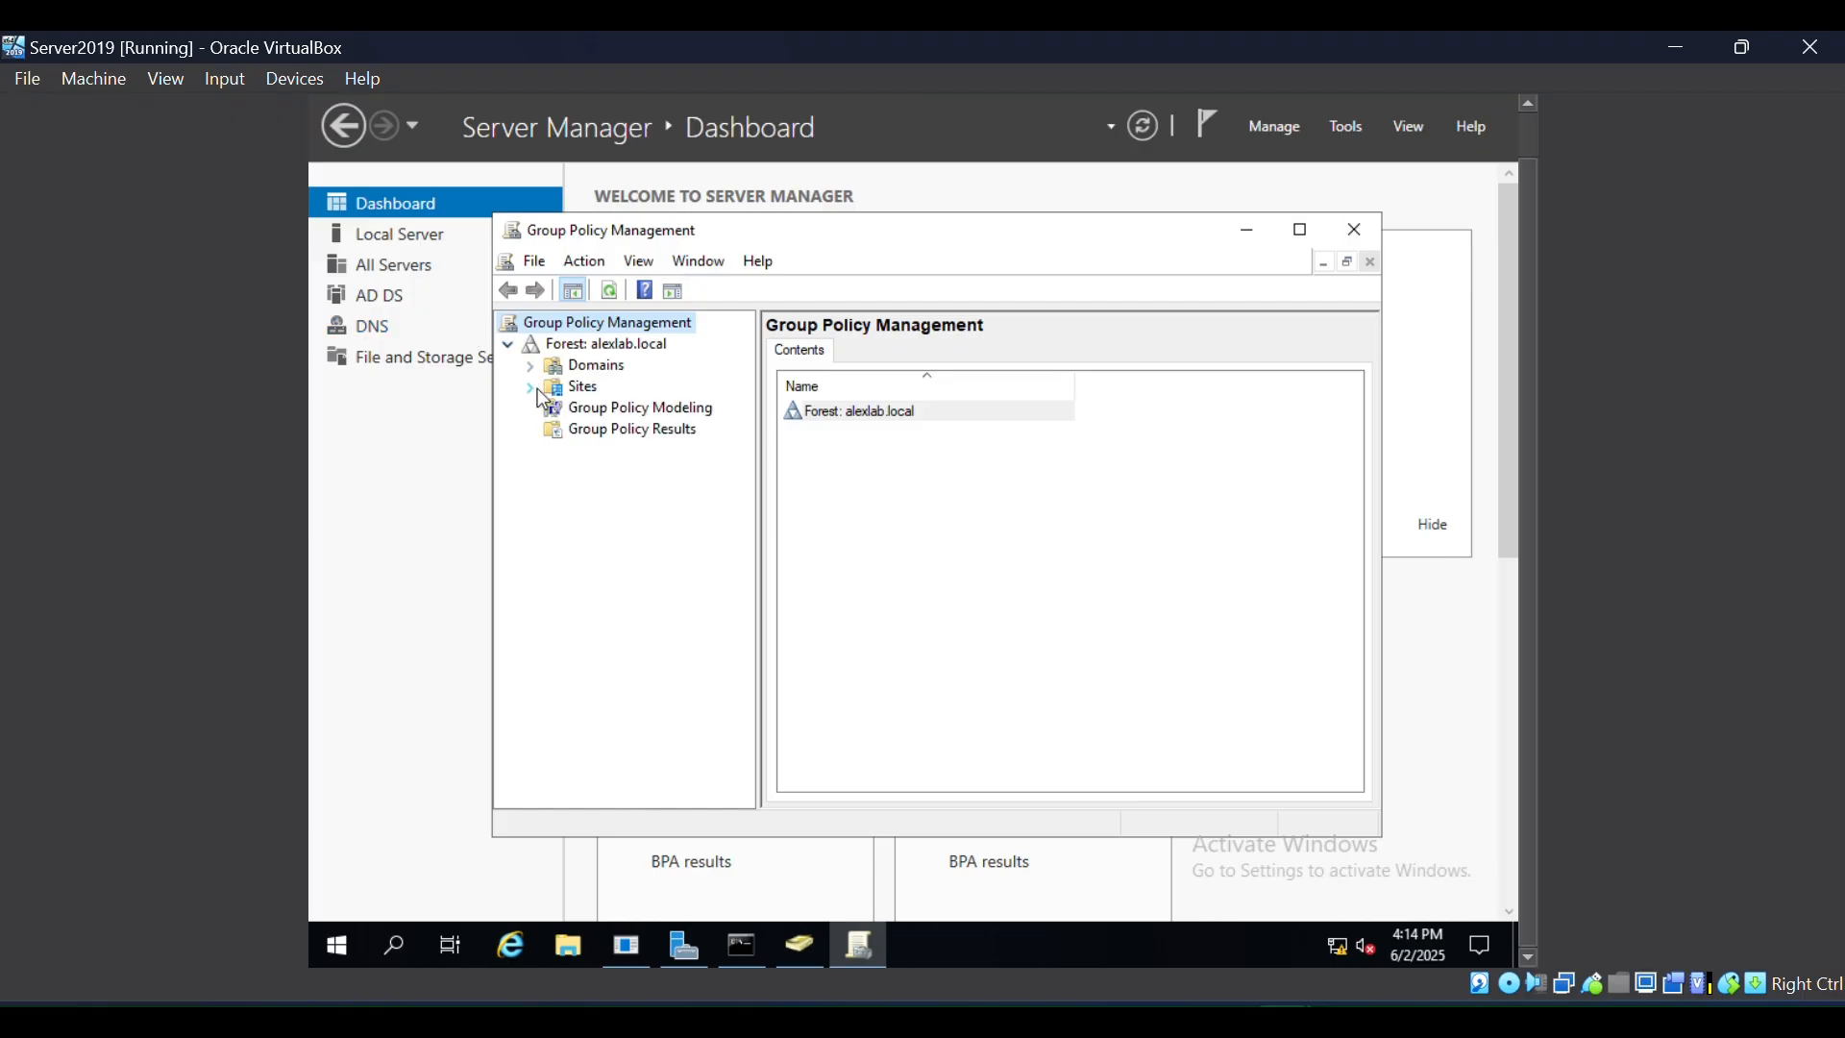
{"action": "left_click", "coordinate": [531, 366]}
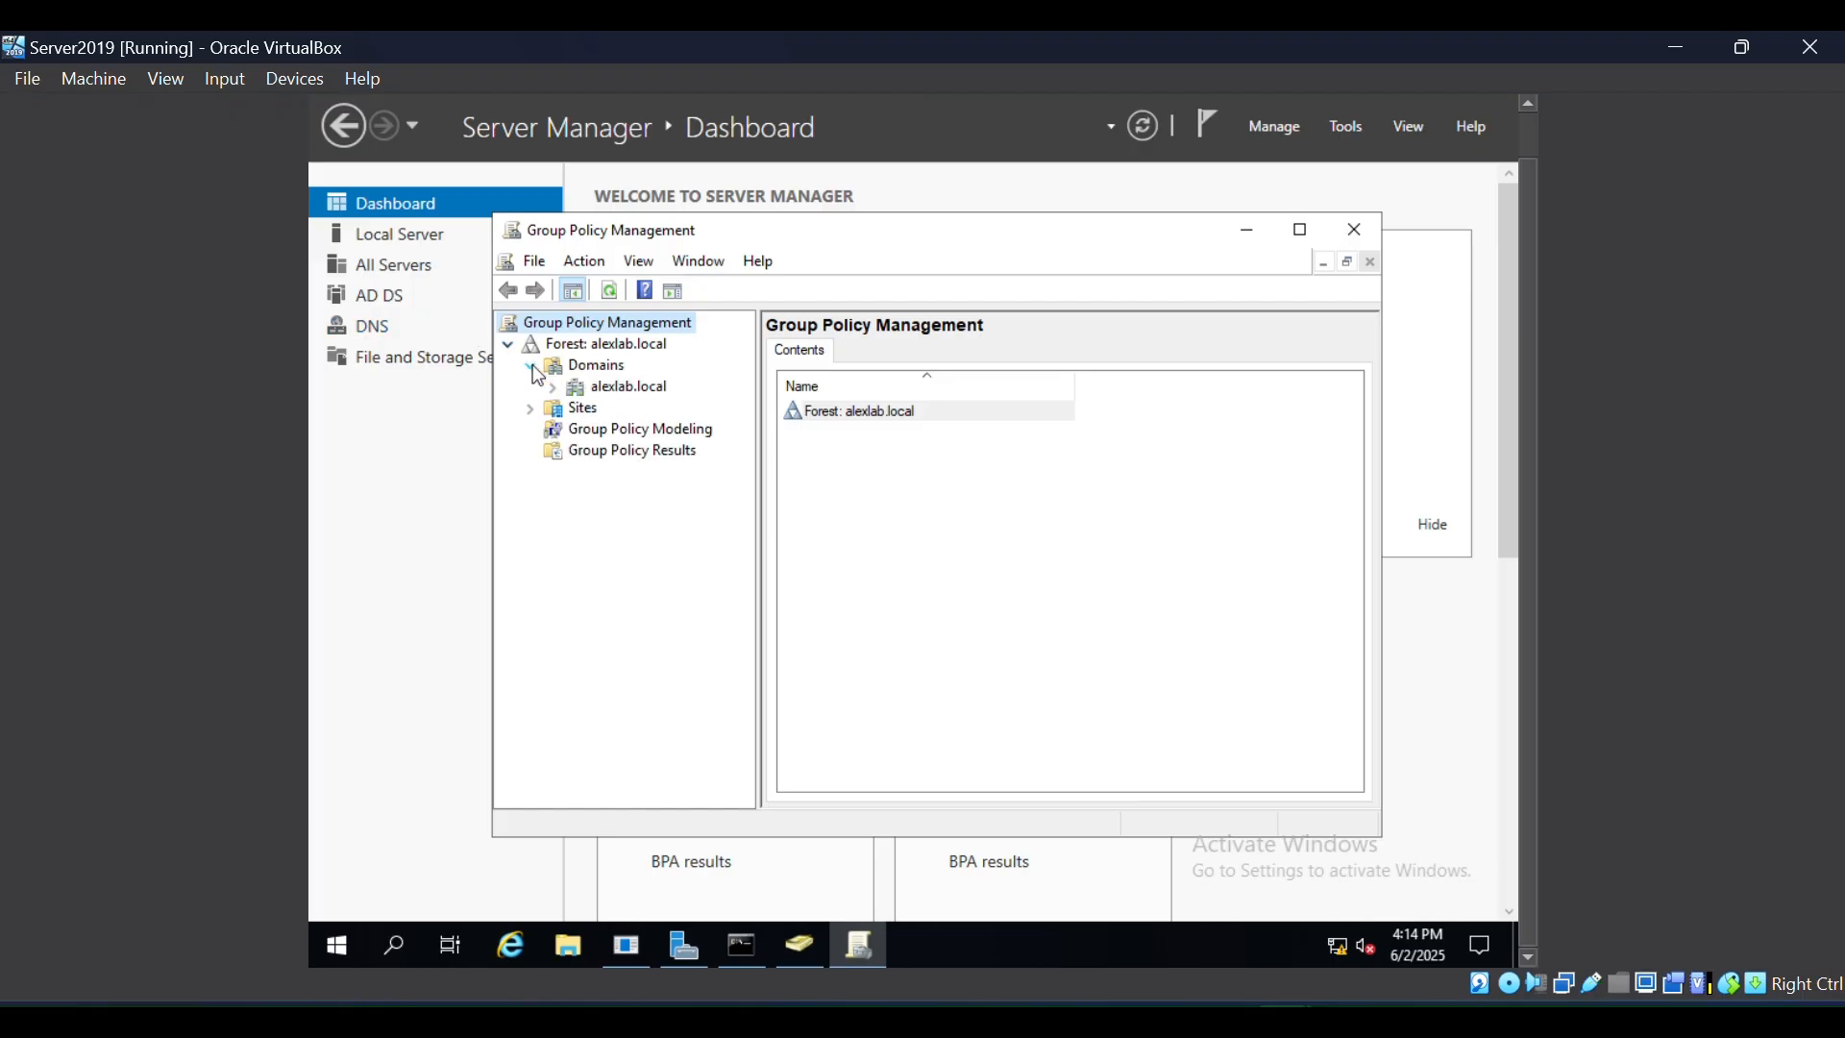
{"action": "right_click", "coordinate": [662, 399]}
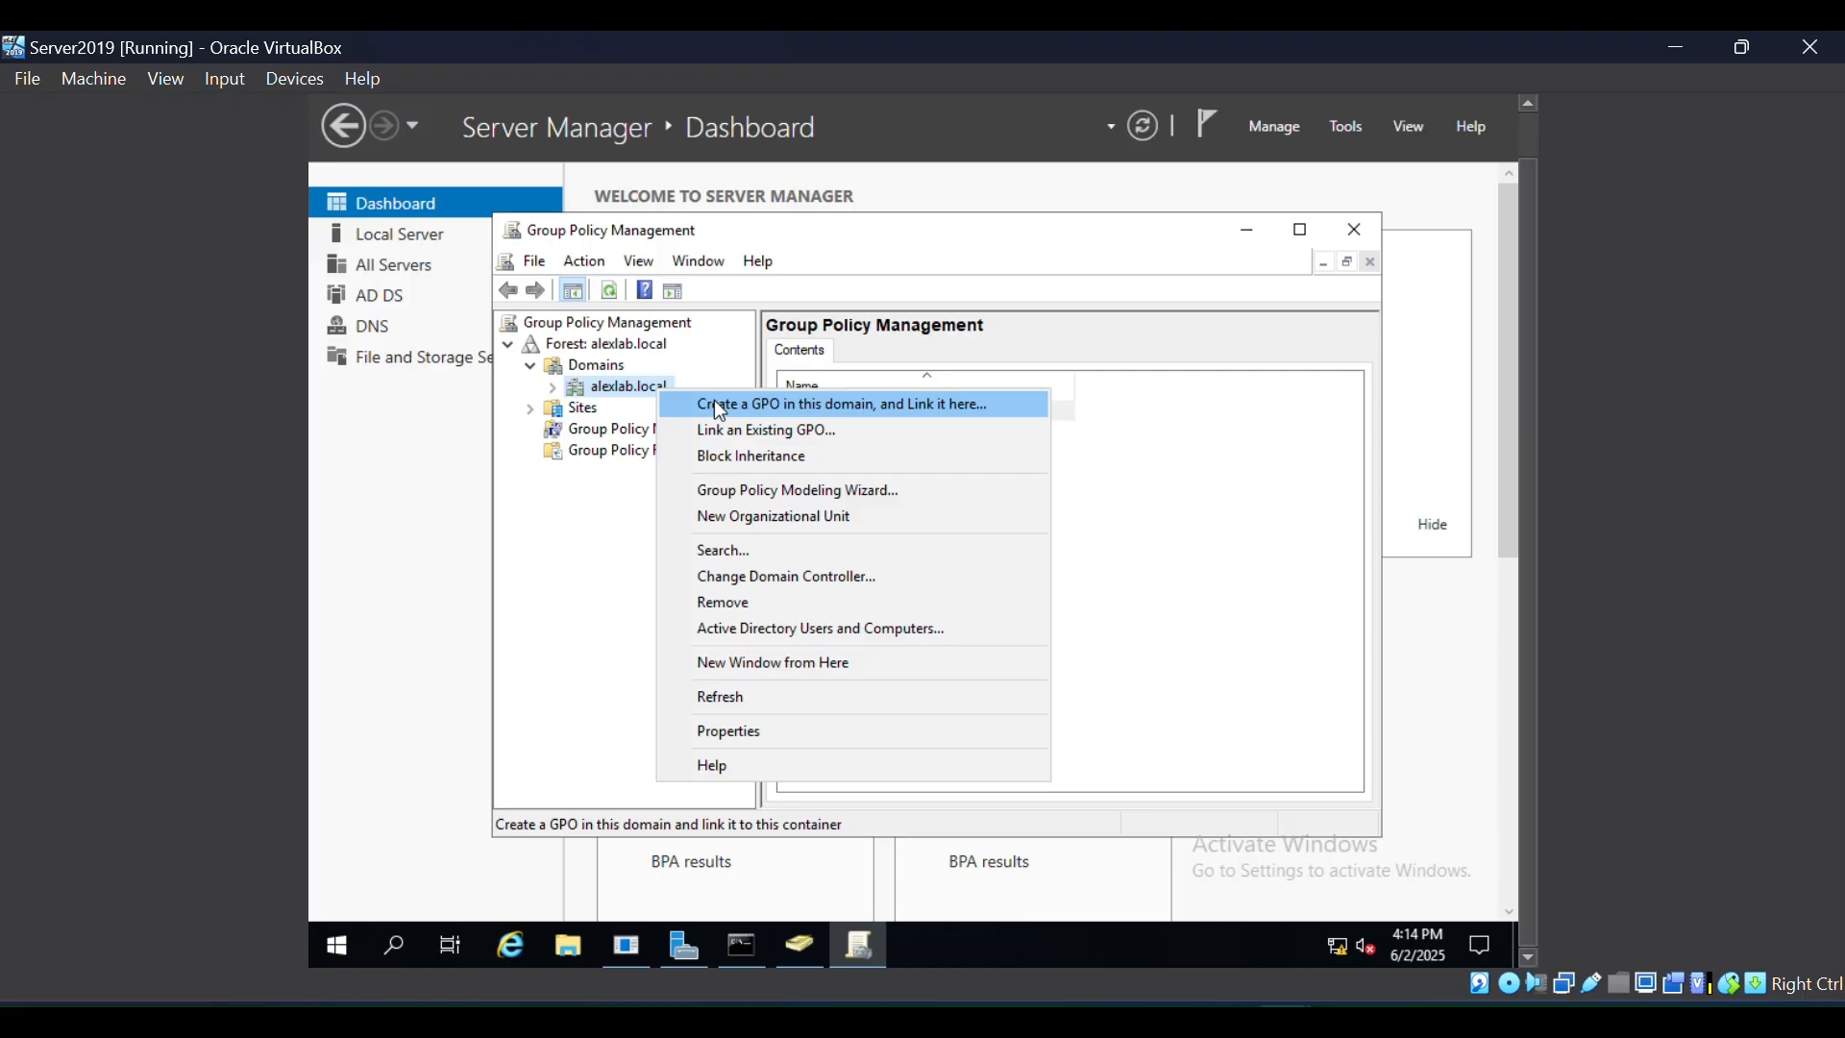
{"action": "left_click", "coordinate": [749, 405]}
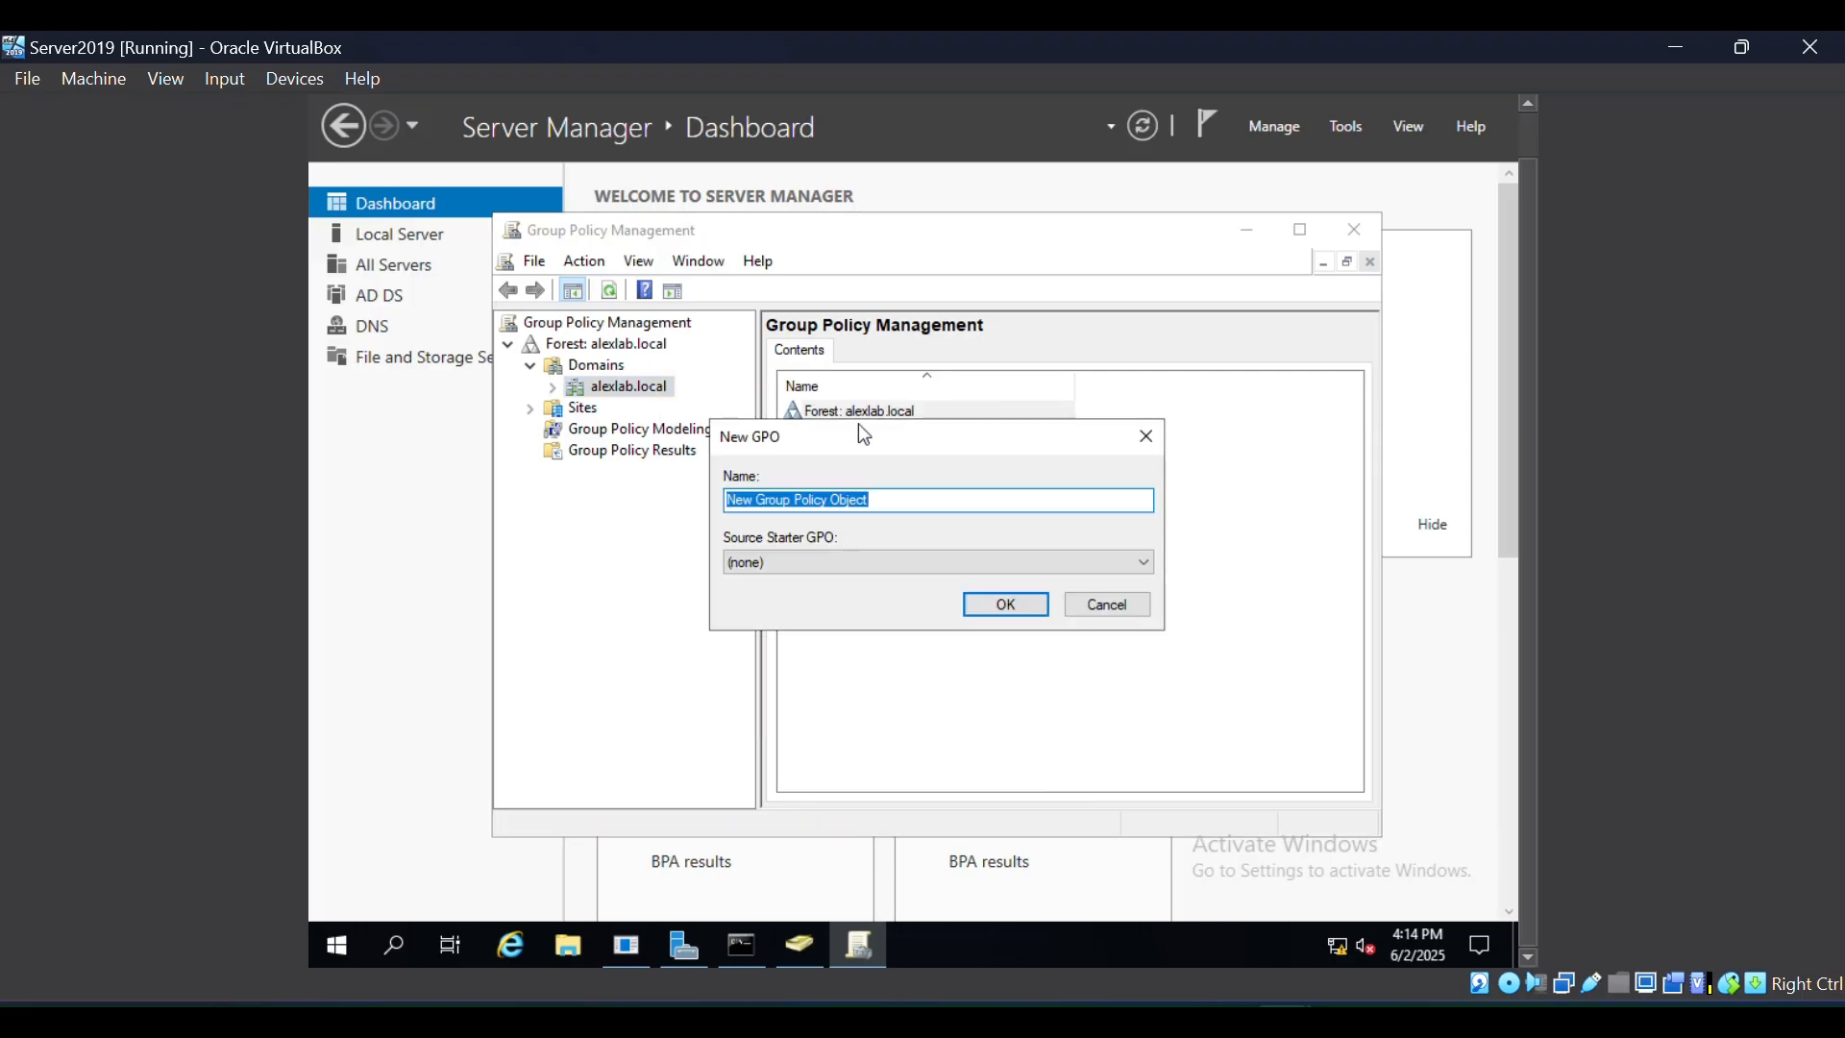
{"action": "key", "text": "BackSpace"}
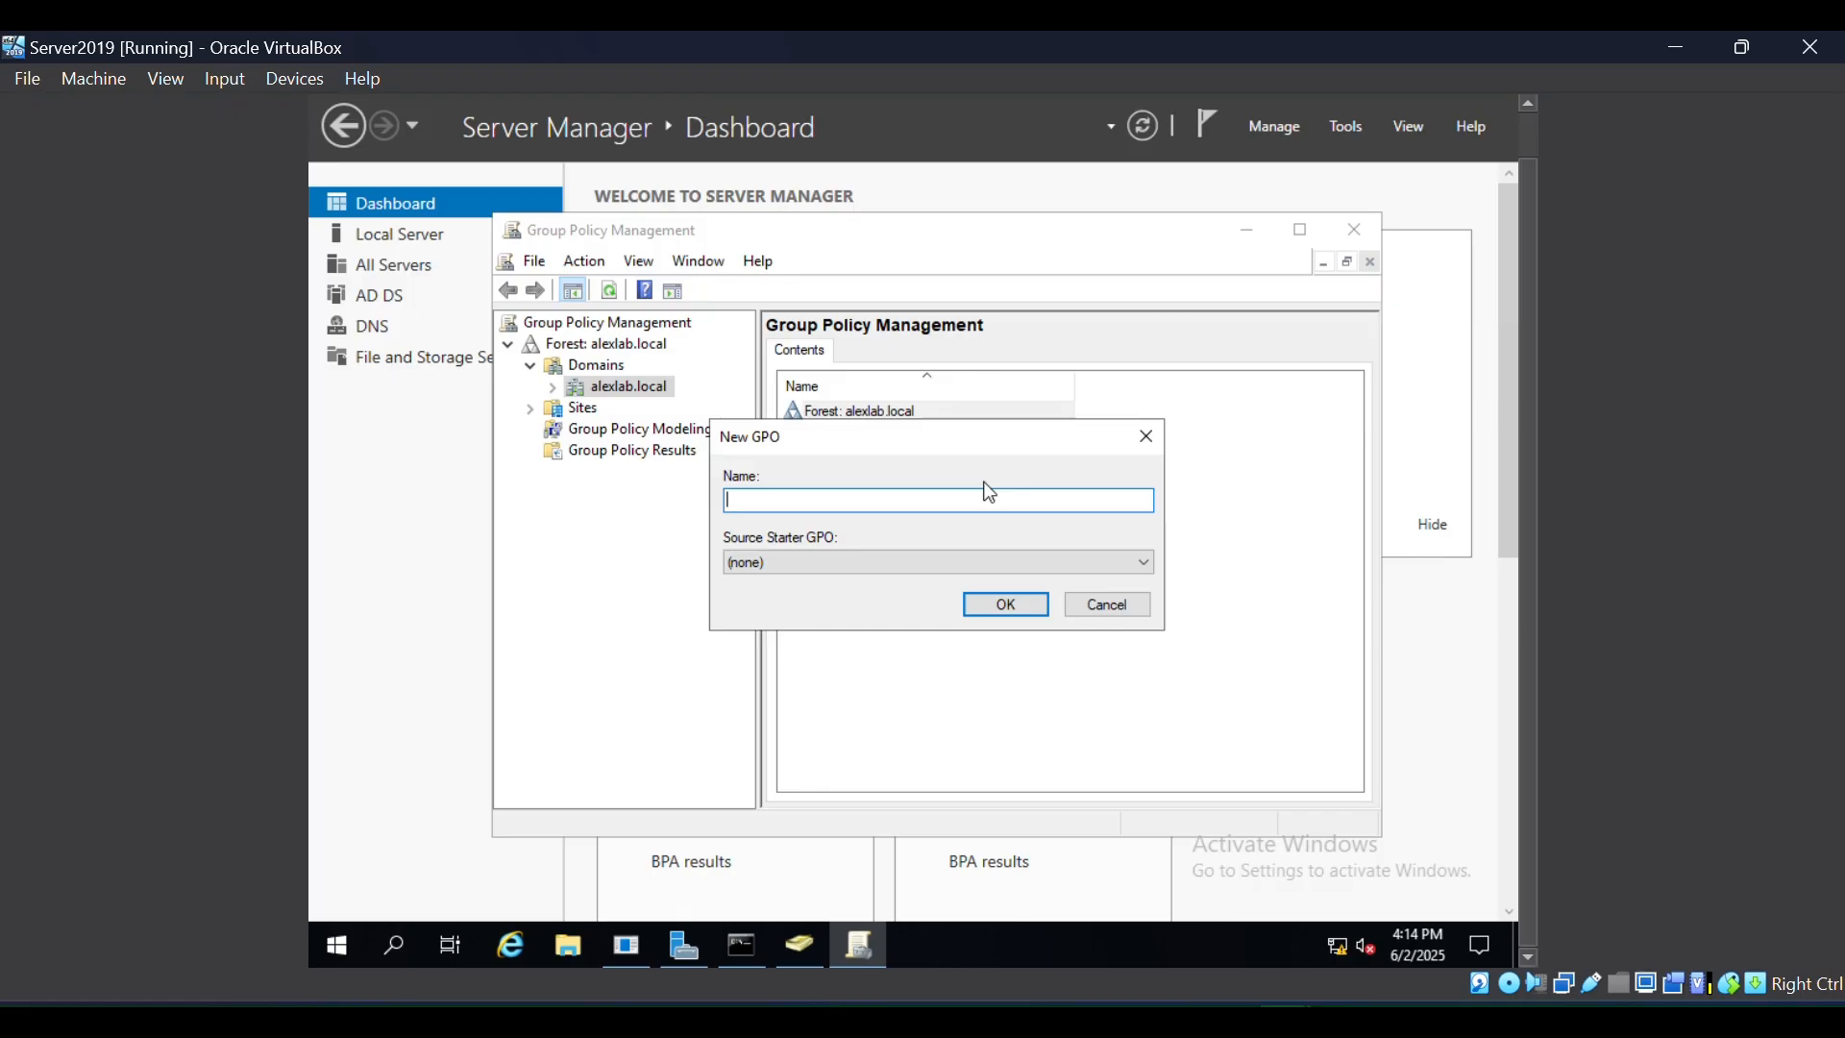
{"action": "type", "text": "Disable Control Panel"}
{"action": "left_click", "coordinate": [1014, 606]}
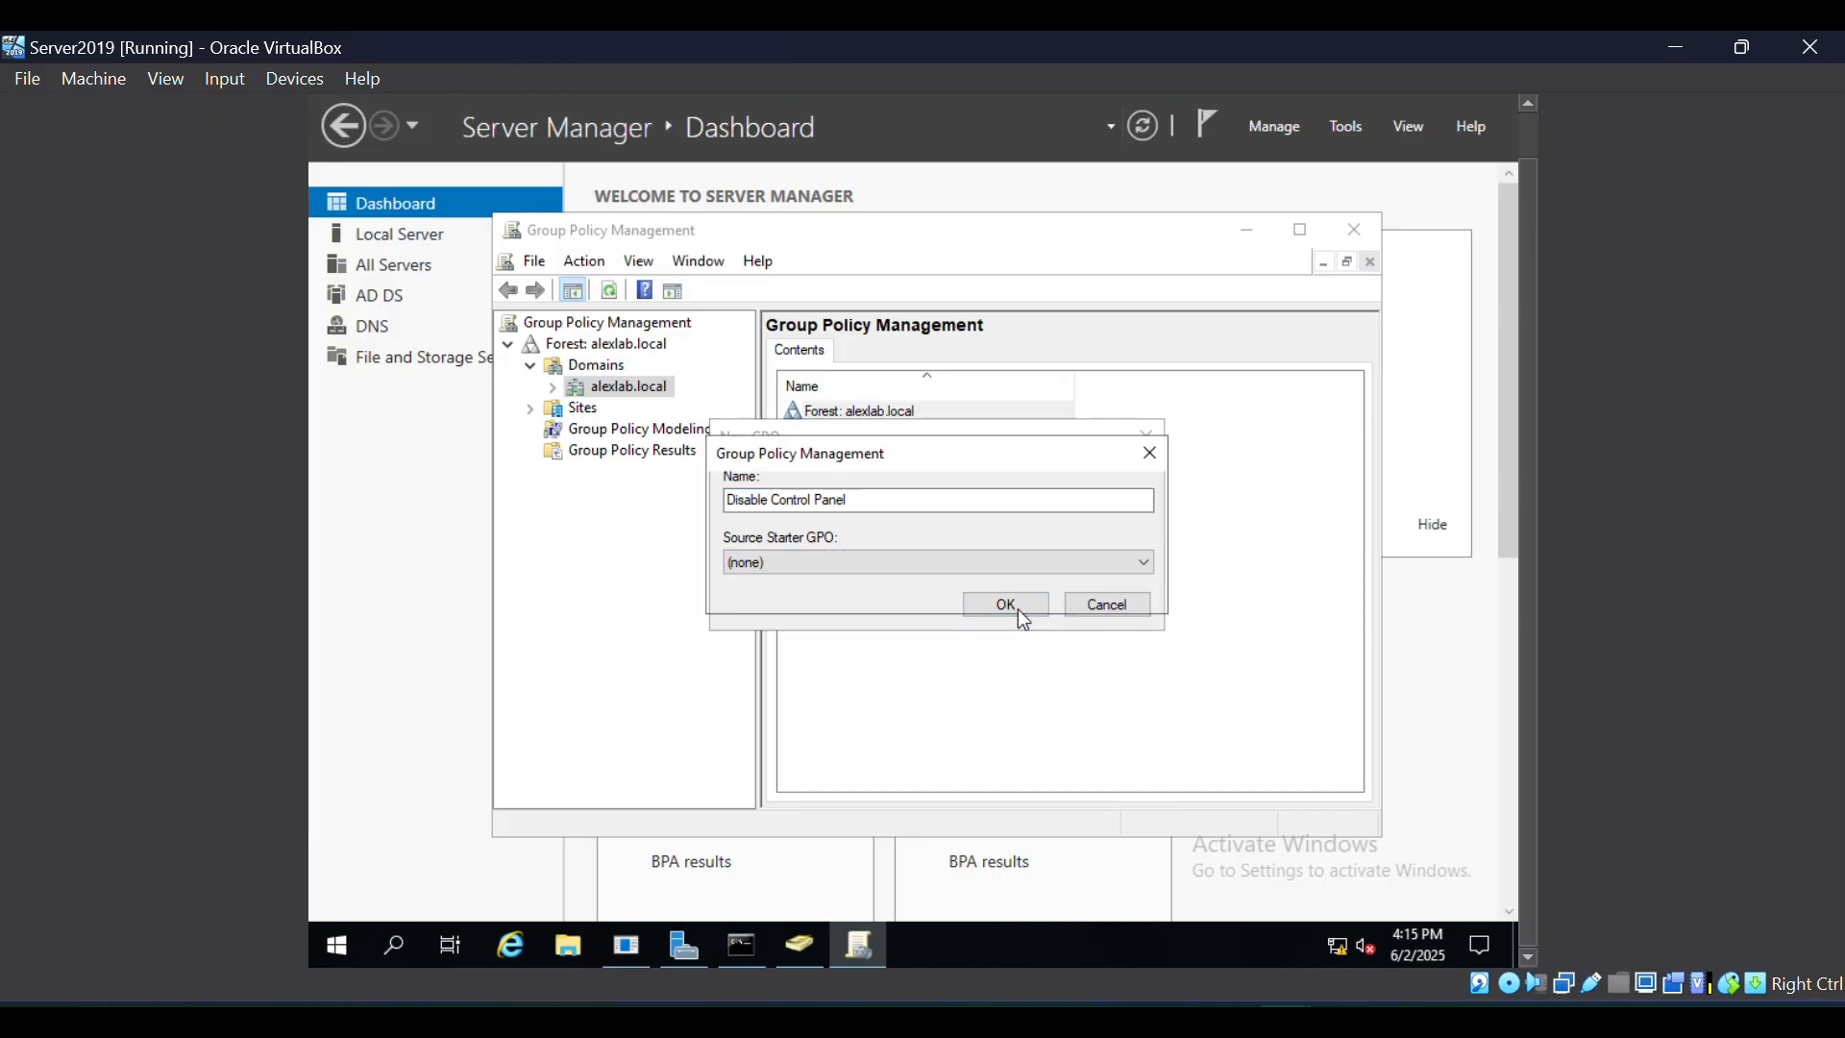
Step: Cancel the pending GPO creation and expand the alexlab.local domain in the tree
{"action": "left_click", "coordinate": [1134, 588]}
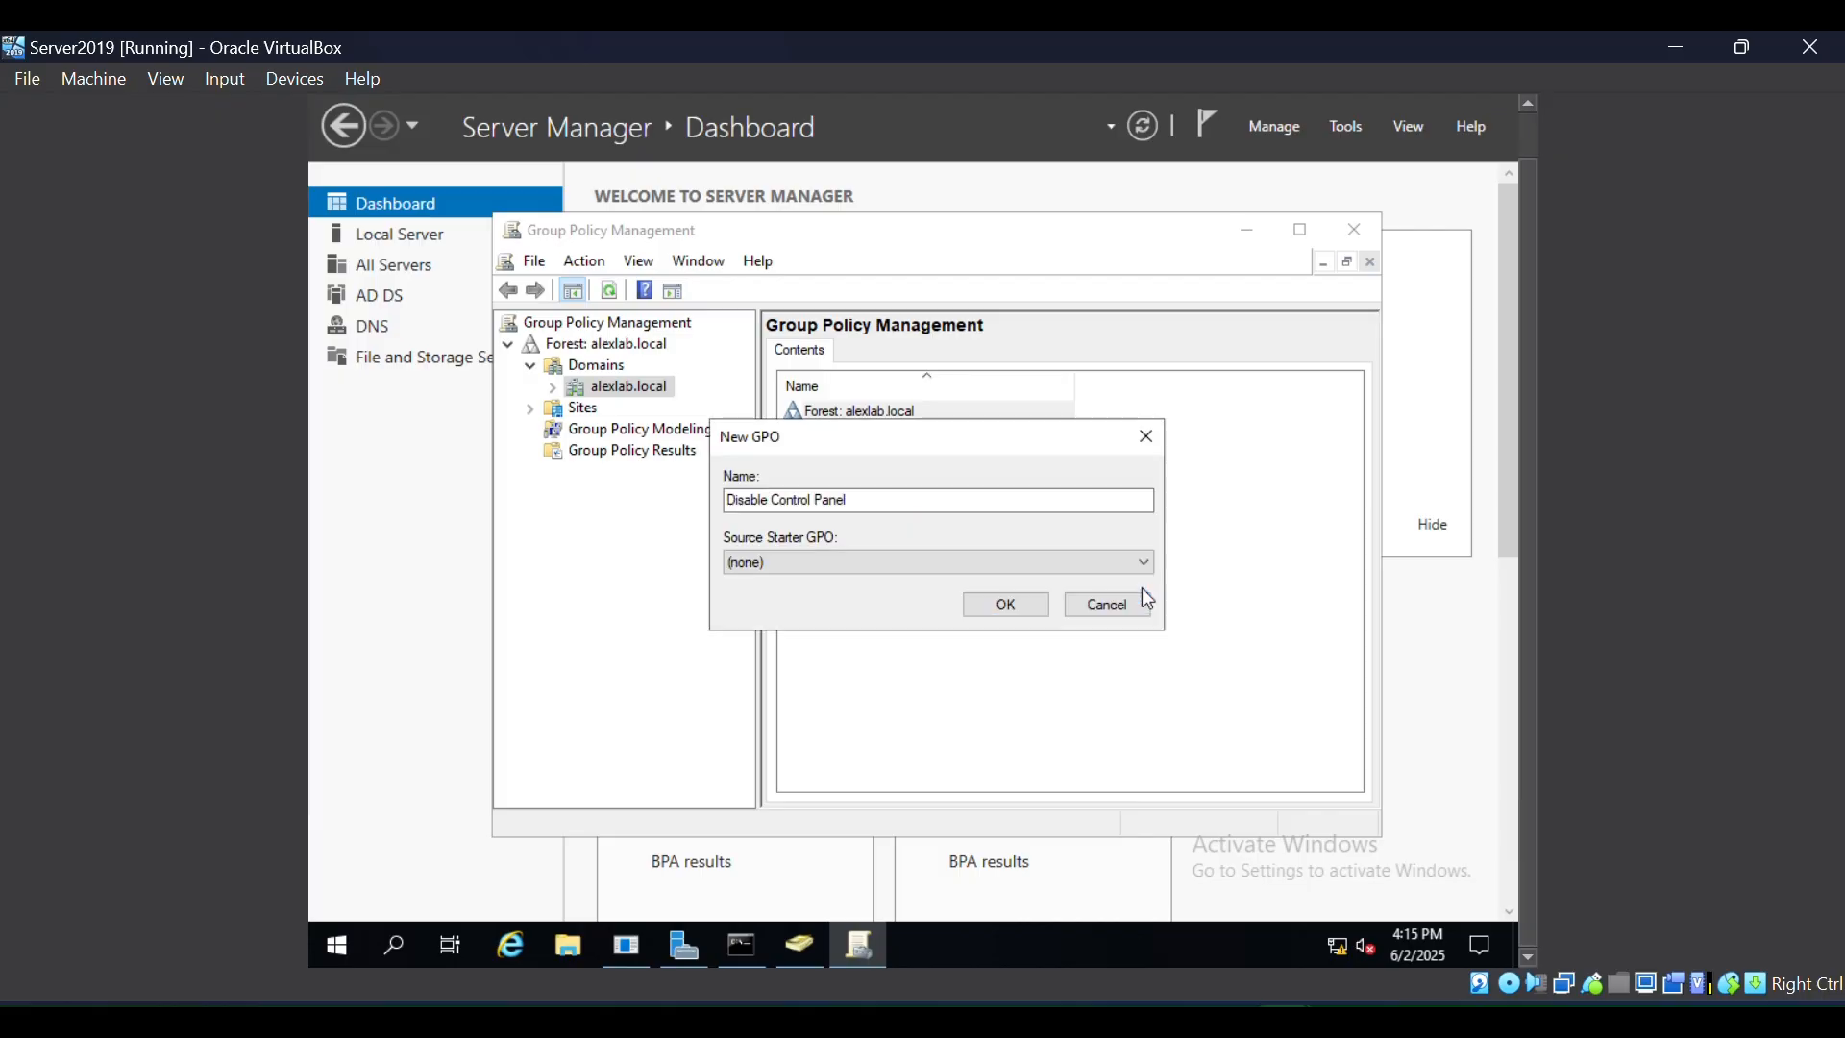
{"action": "left_click", "coordinate": [1004, 607]}
{"action": "left_click", "coordinate": [1098, 588]}
{"action": "left_click", "coordinate": [1147, 430]}
{"action": "left_click", "coordinate": [554, 387]}
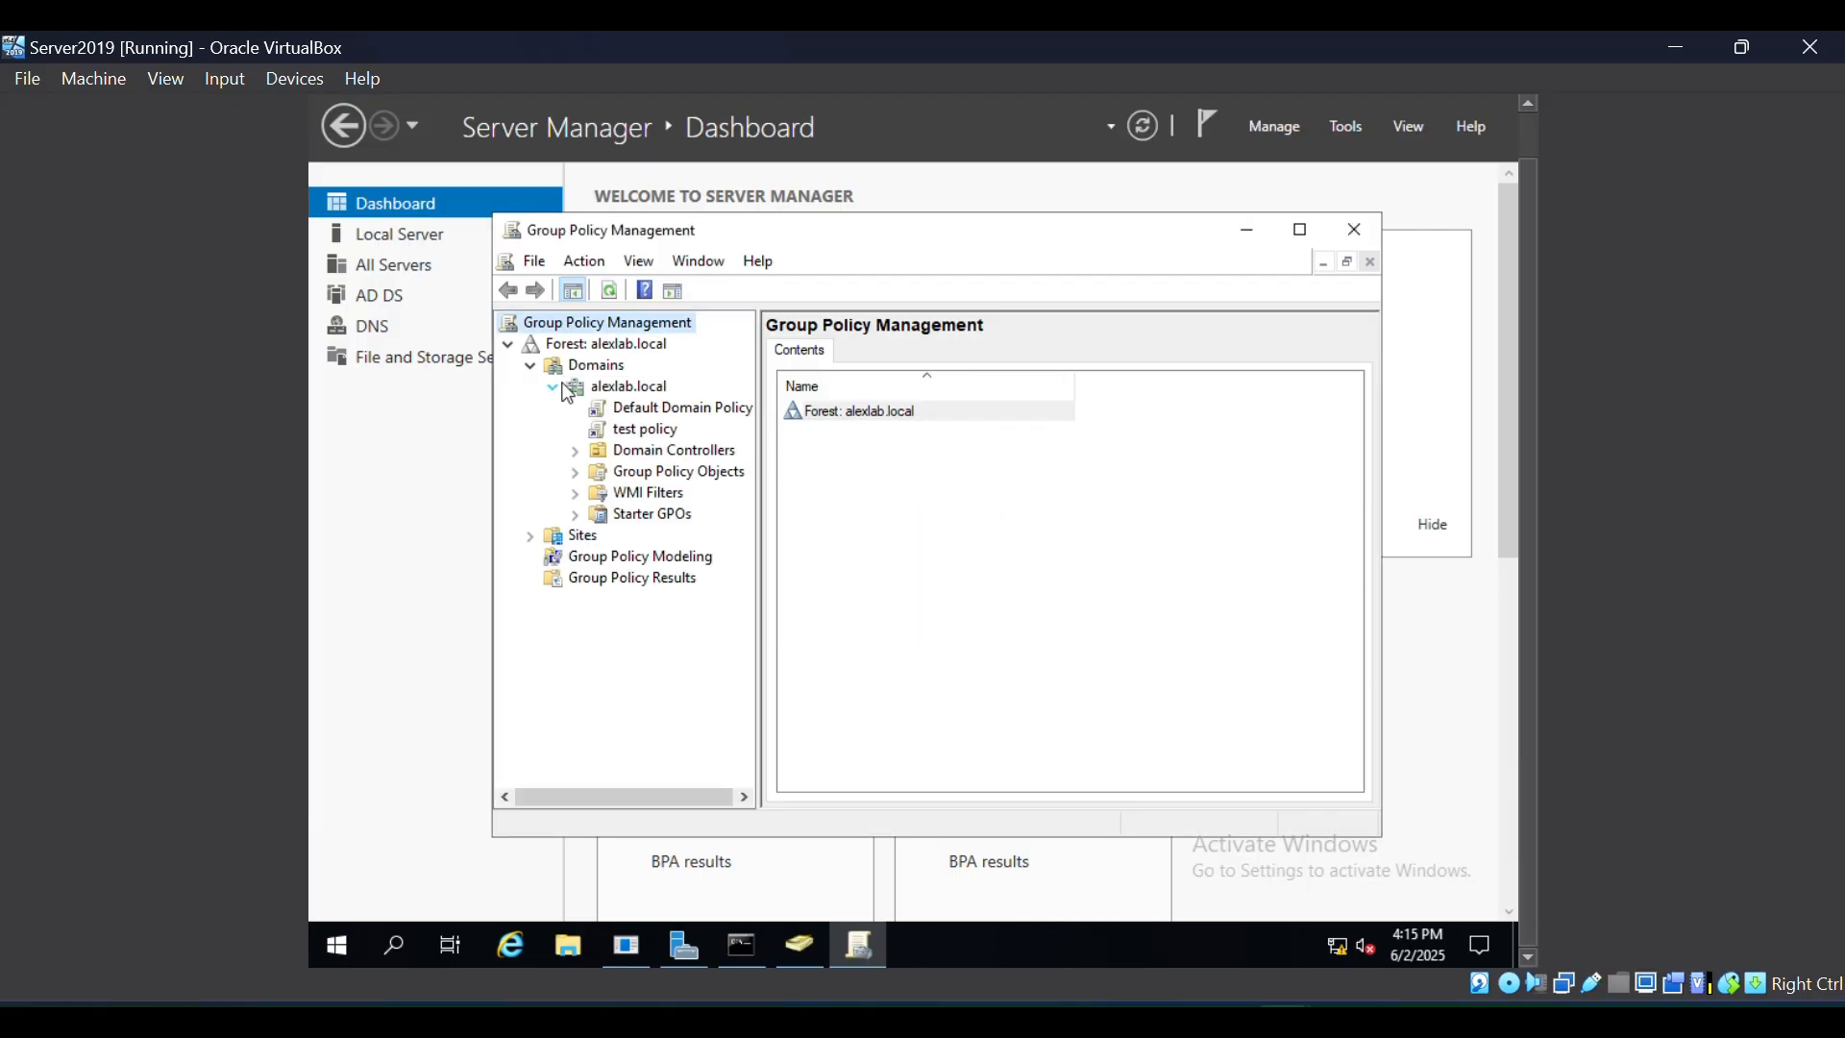
Step: Try again to create a GPO named Disable Control Panel linked to the alexlab.local domain
{"action": "right_click", "coordinate": [661, 394]}
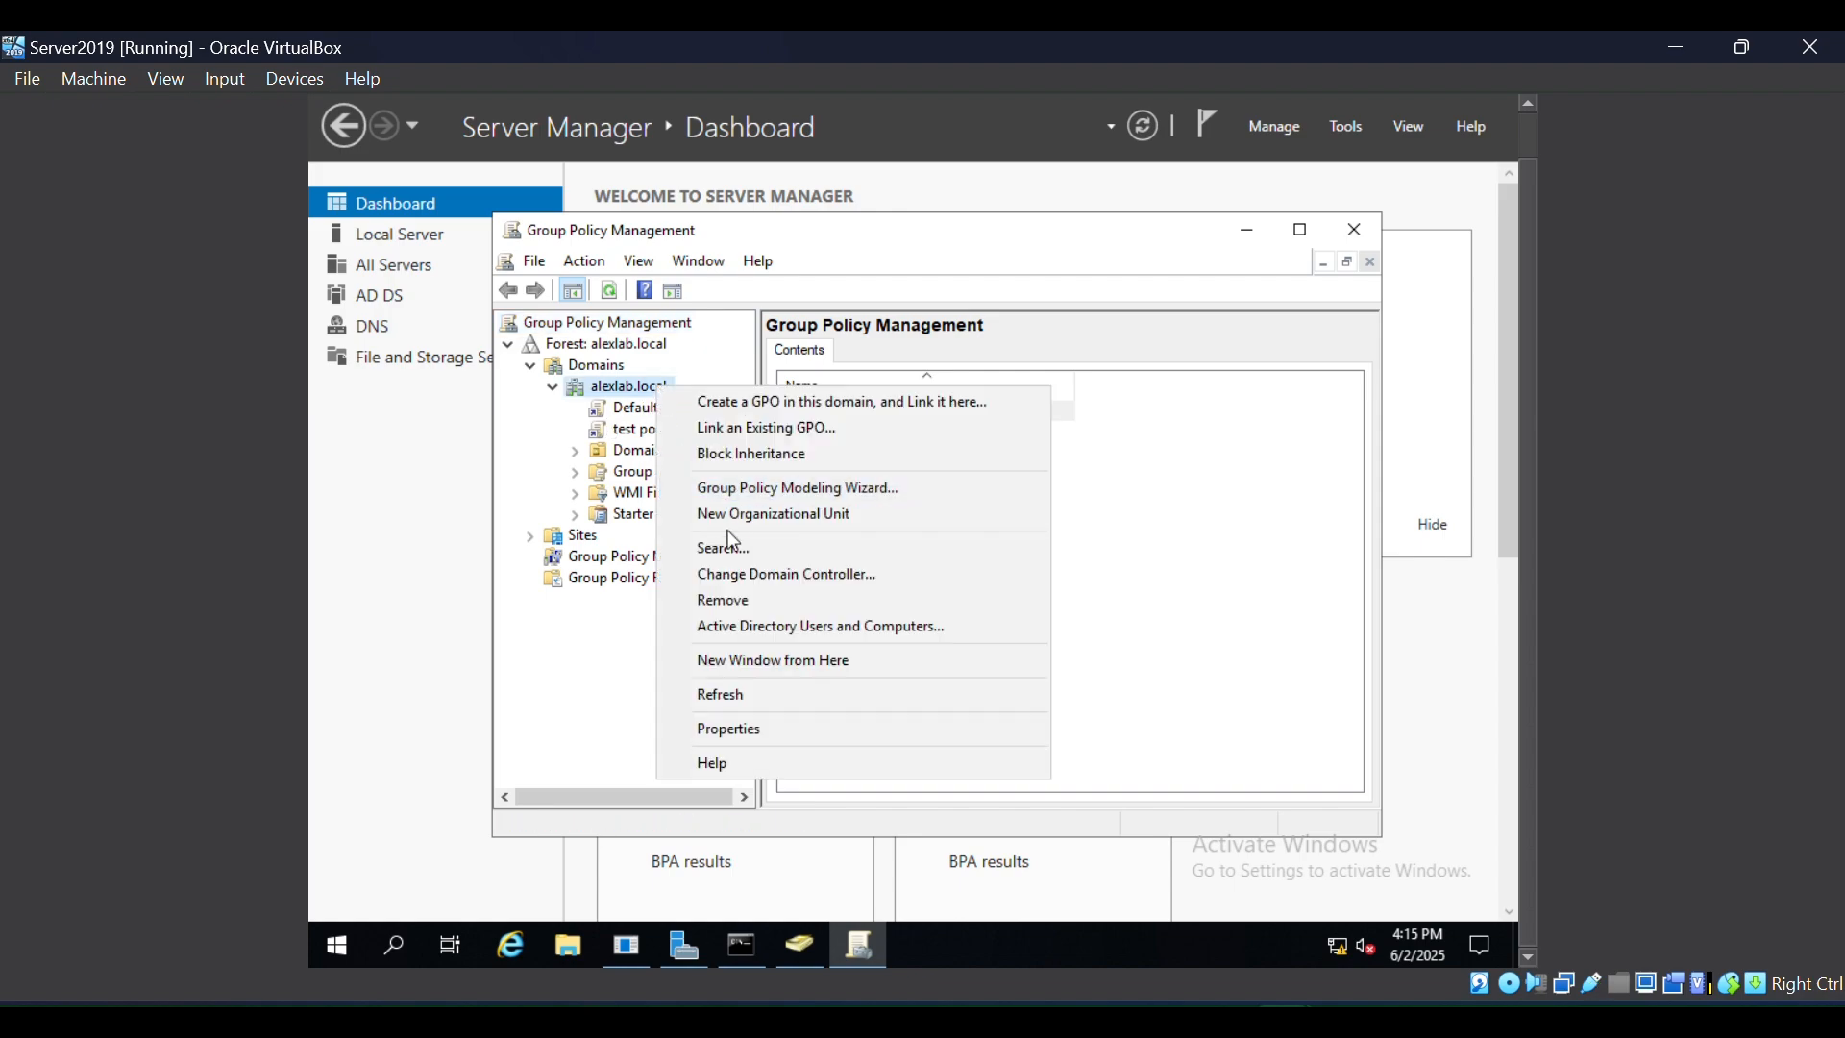
{"action": "left_click", "coordinate": [747, 400]}
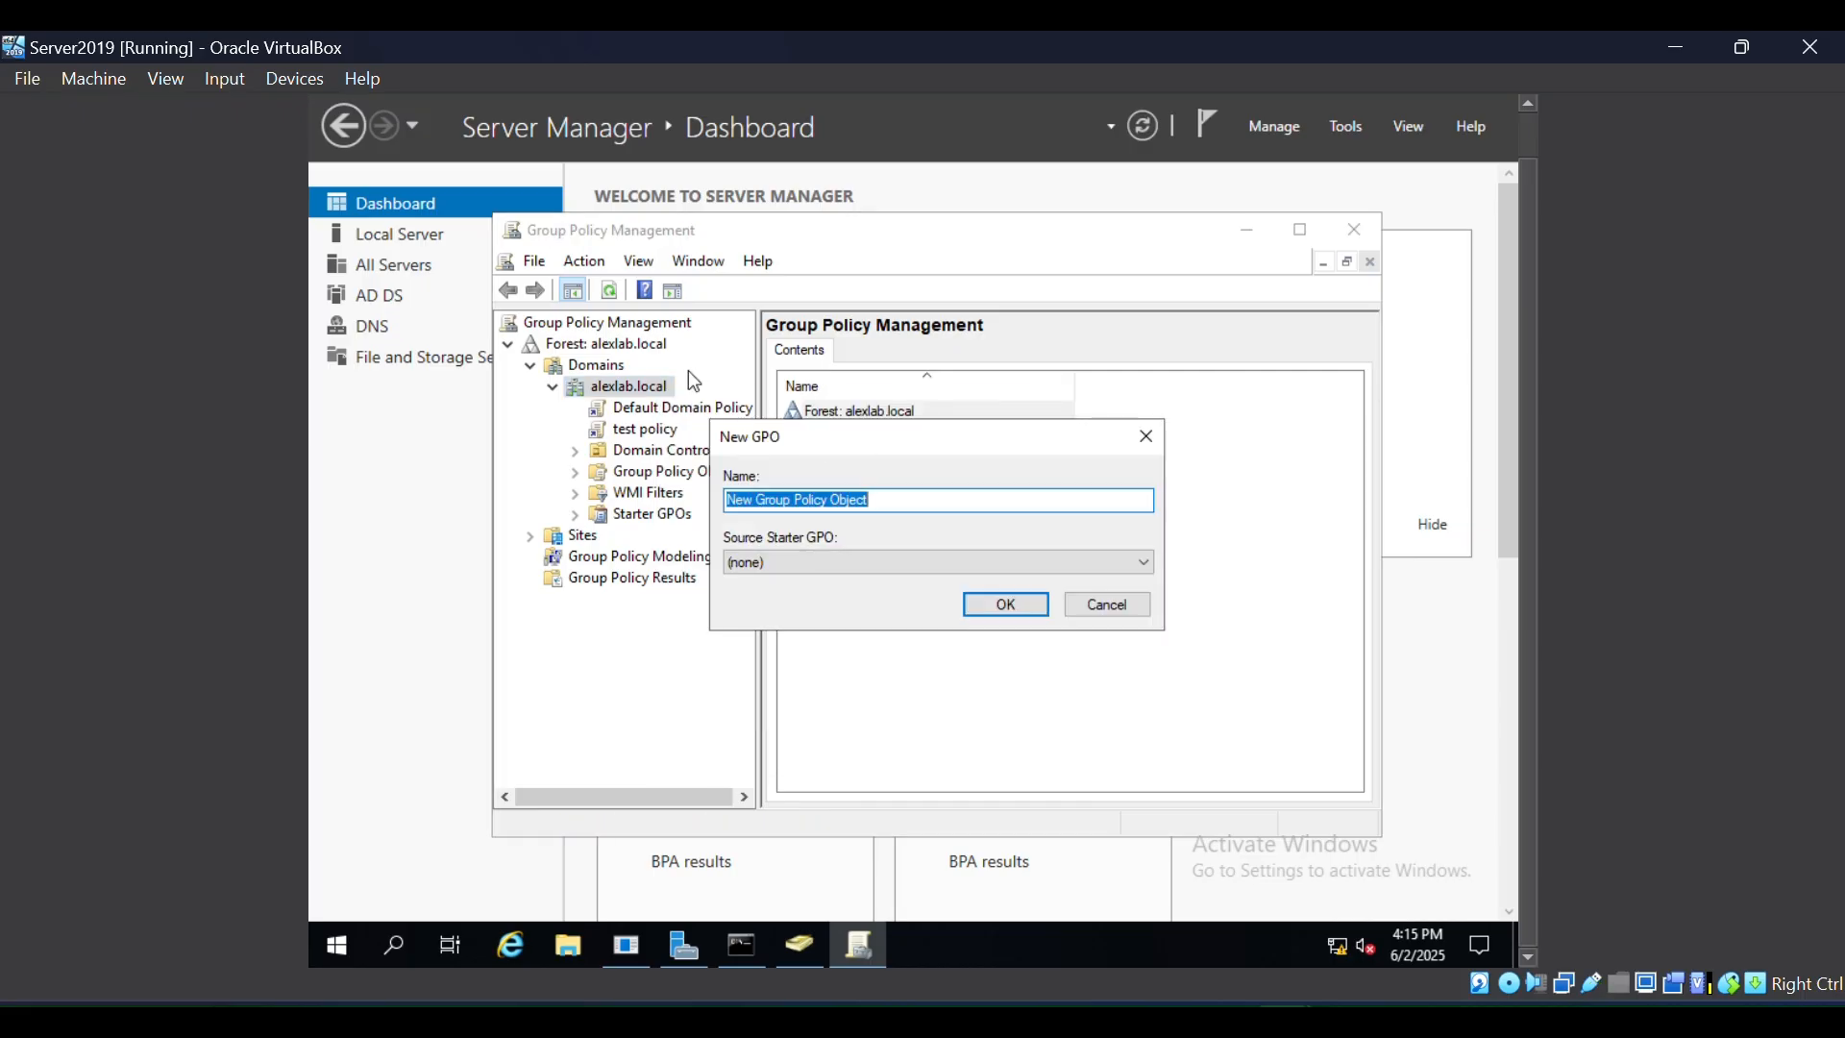
{"action": "type", "text": "Disable Control Panel"}
{"action": "key", "text": "Return"}
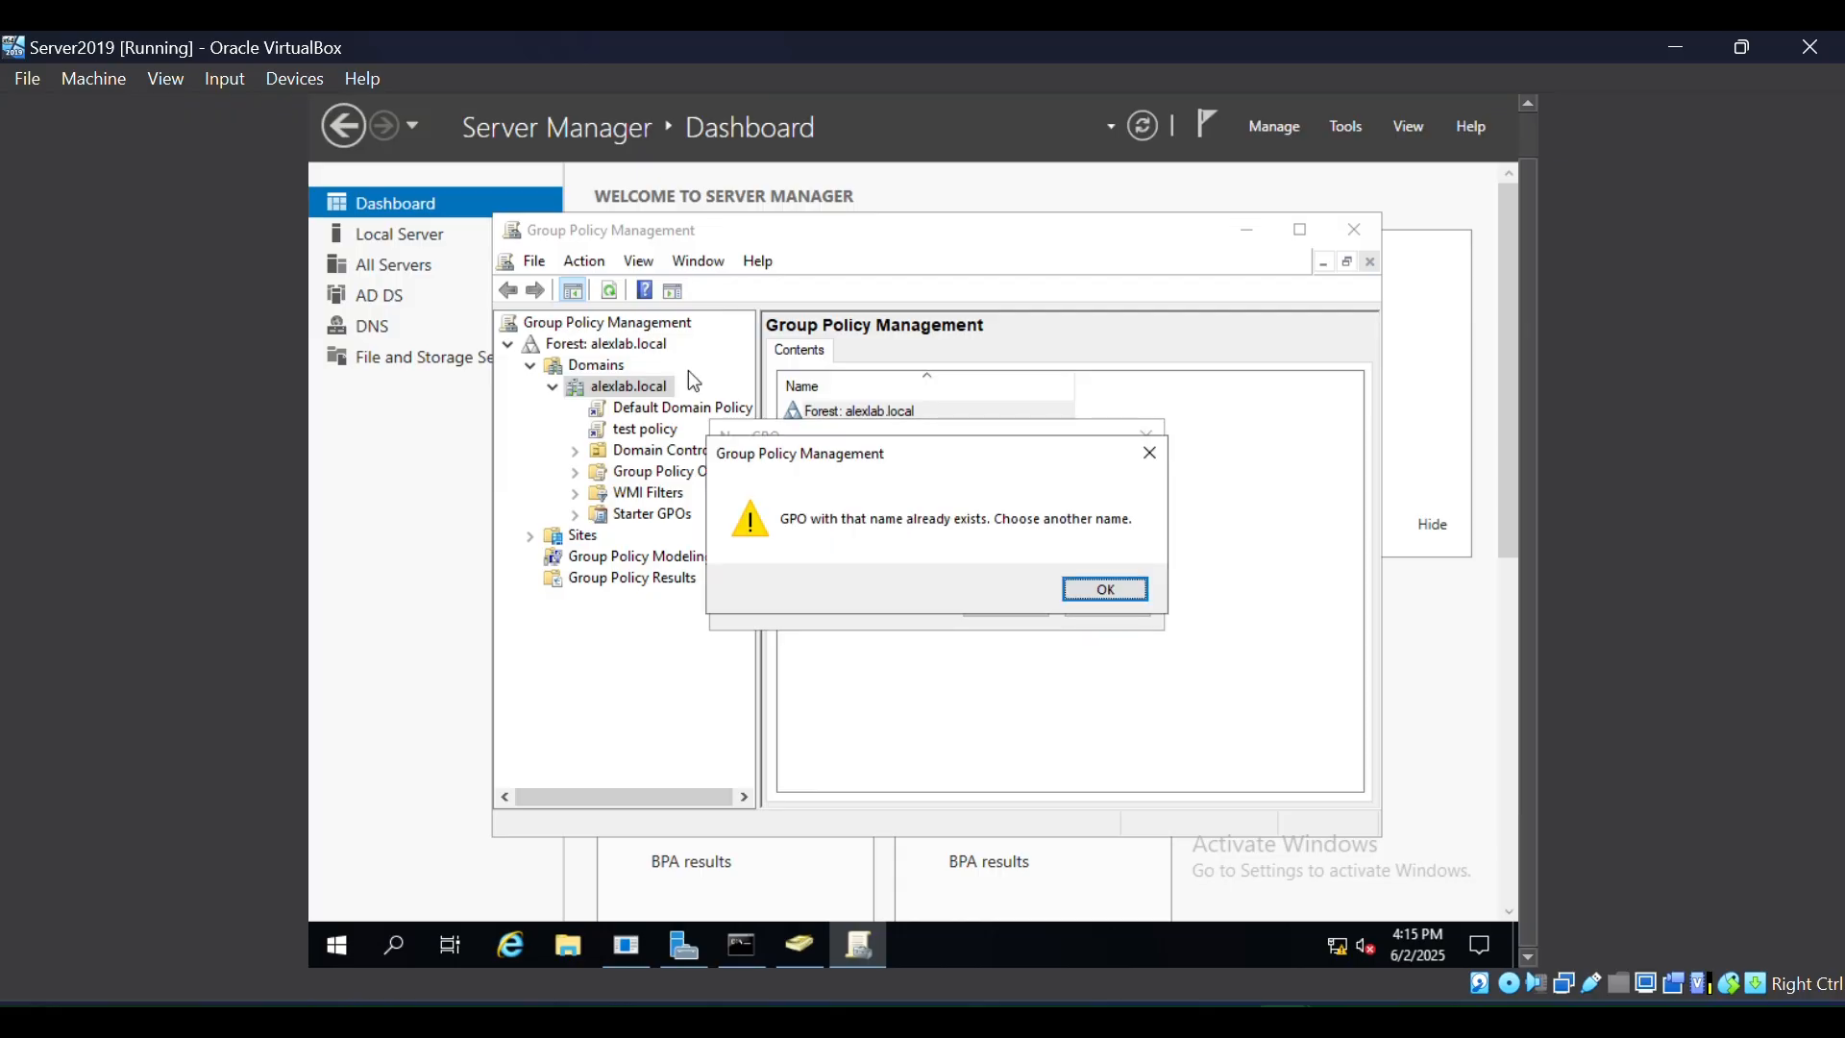
{"action": "left_click", "coordinate": [1100, 590]}
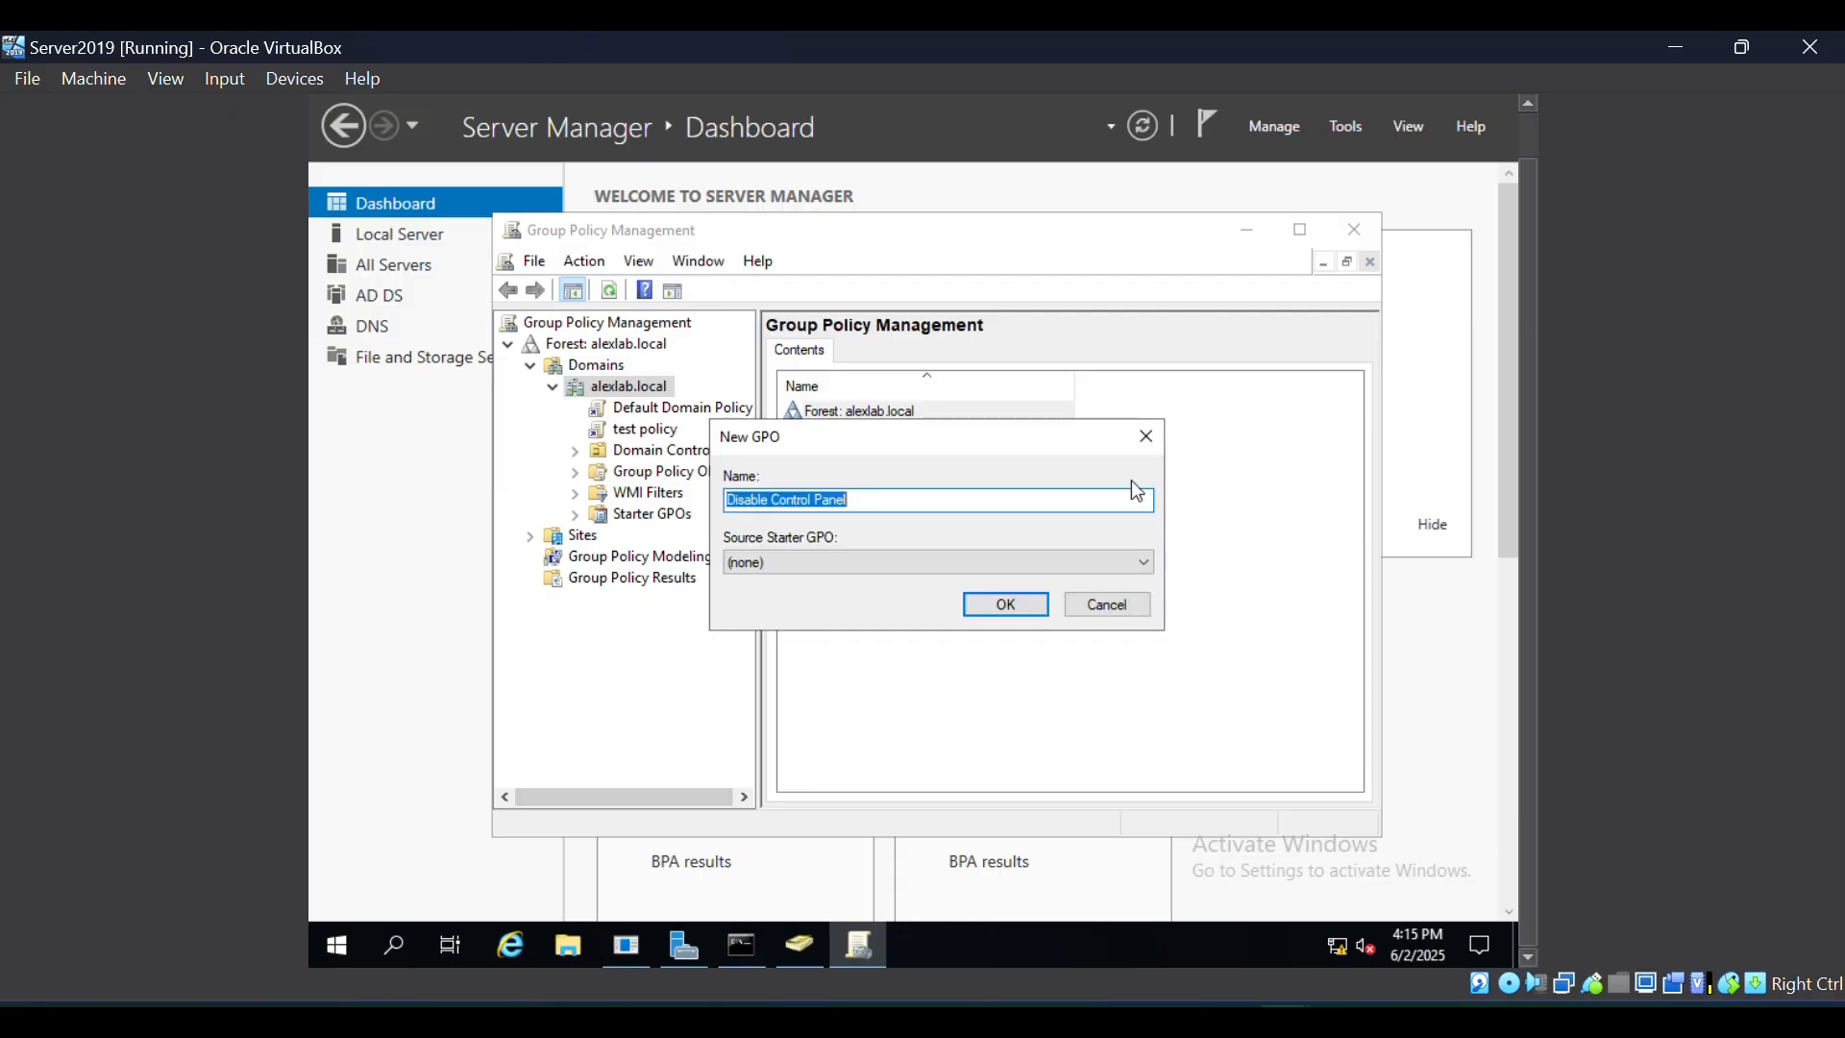
{"action": "left_click", "coordinate": [1158, 437]}
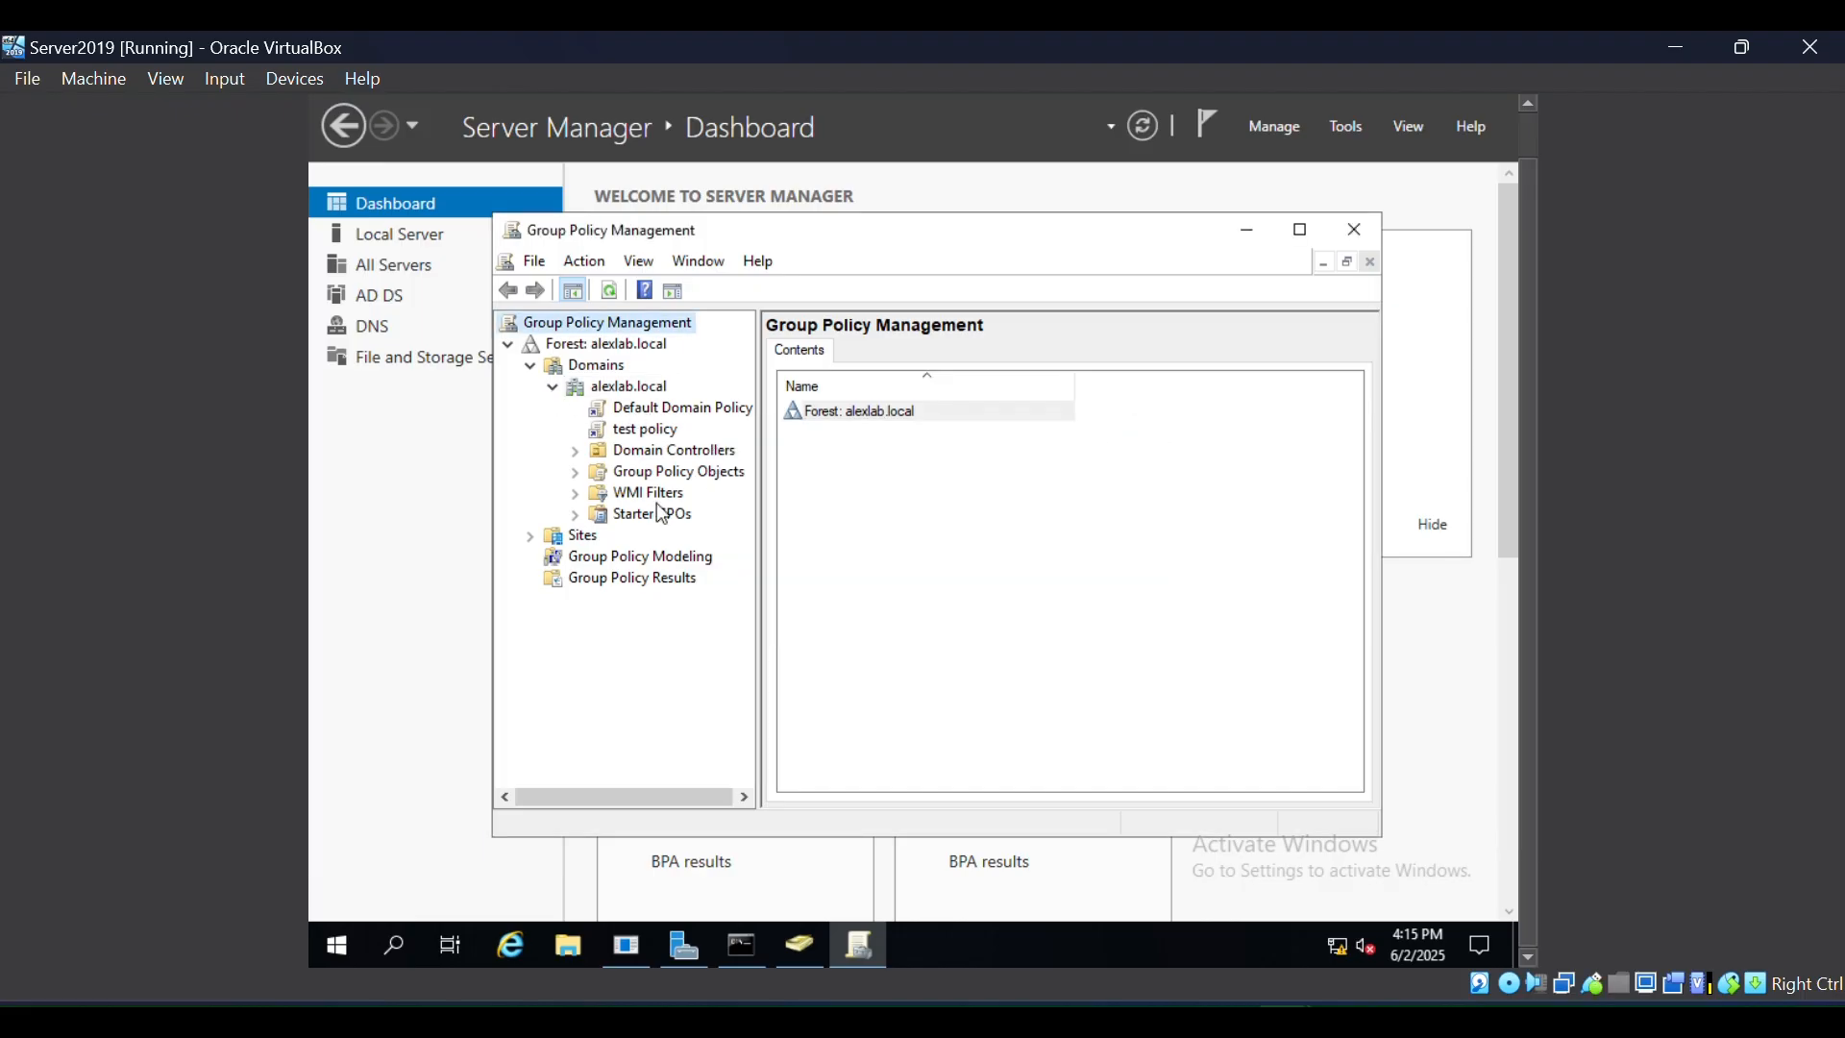
Step: Create a GPO named Disable Cntrl Panel linked to the alexlab.local domain, with no source starter GPO
{"action": "right_click", "coordinate": [631, 413]}
{"action": "left_click", "coordinate": [548, 735]}
{"action": "left_click", "coordinate": [596, 387]}
{"action": "right_click", "coordinate": [590, 388]}
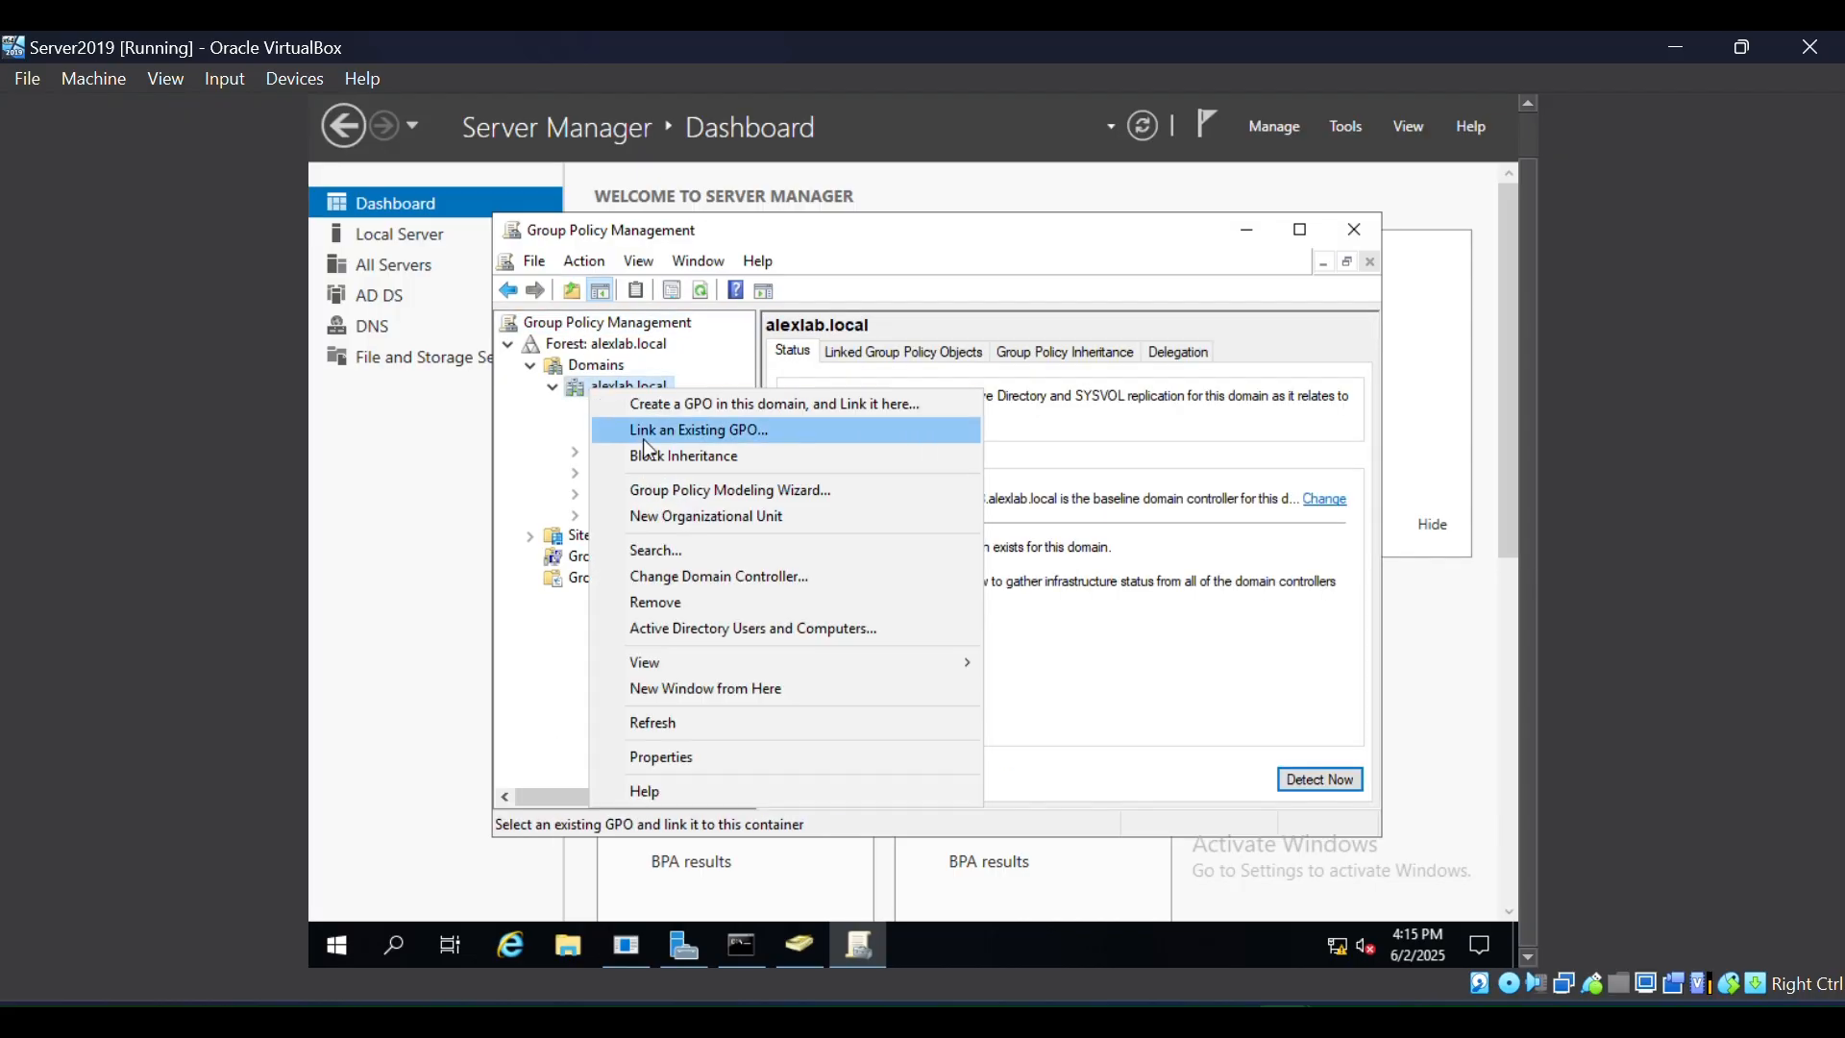
{"action": "left_click", "coordinate": [651, 404]}
{"action": "type", "text": "D"}
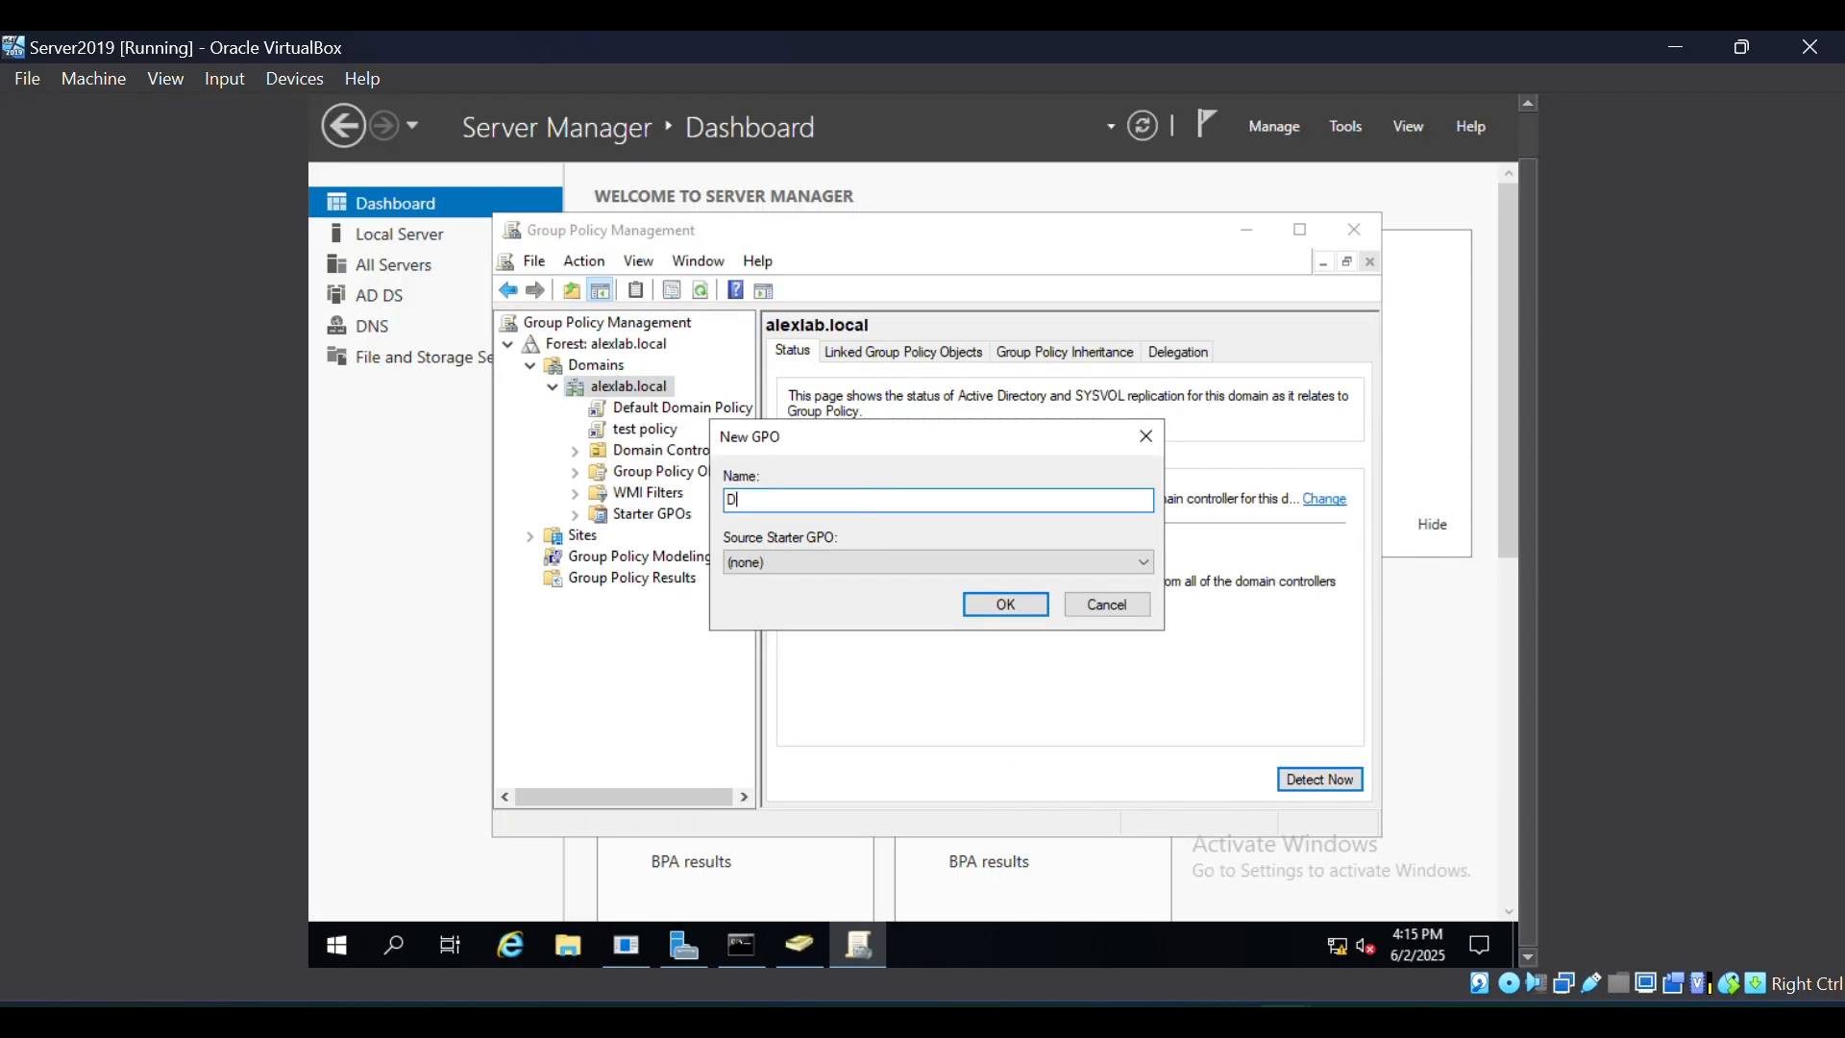
{"action": "type", "text": "isabelle Cntrl Panel"}
{"action": "key", "text": "Return"}
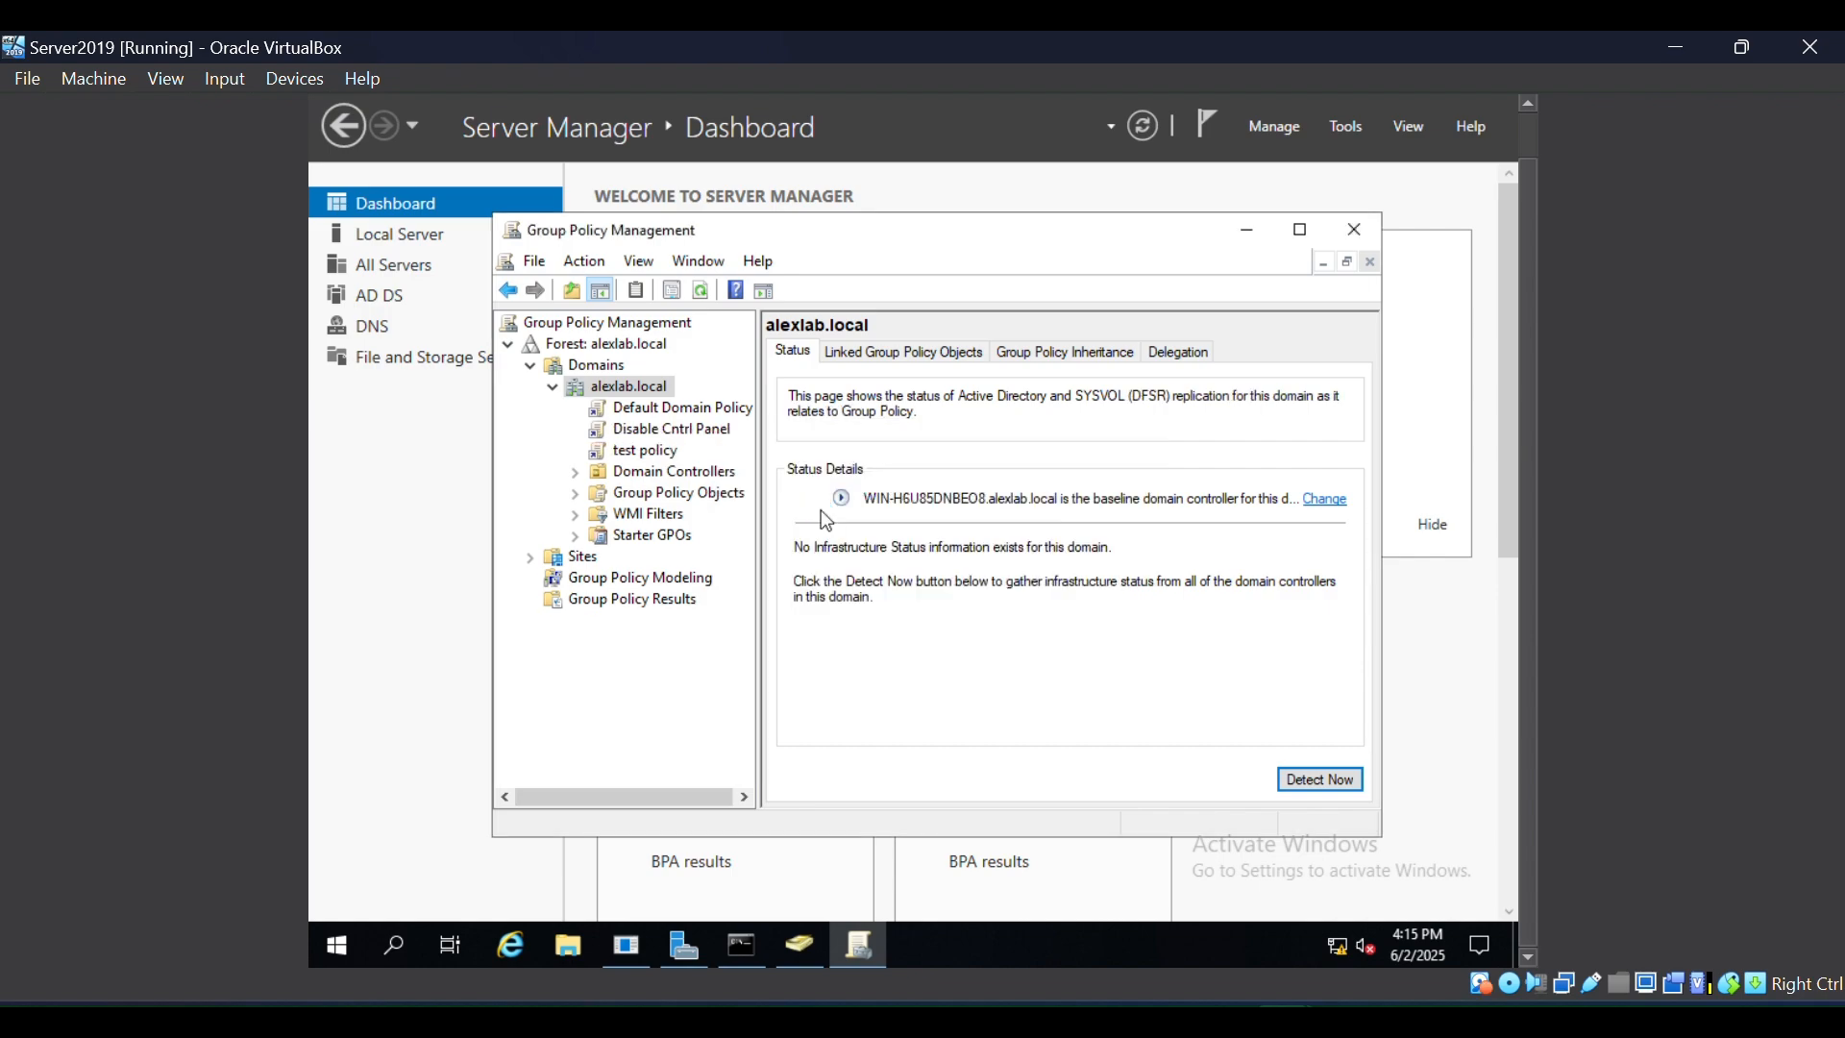
Step: Select the Disable Cntrl Panel GPO link under alexlab.local and open the policy for editing
{"action": "left_click", "coordinate": [722, 431]}
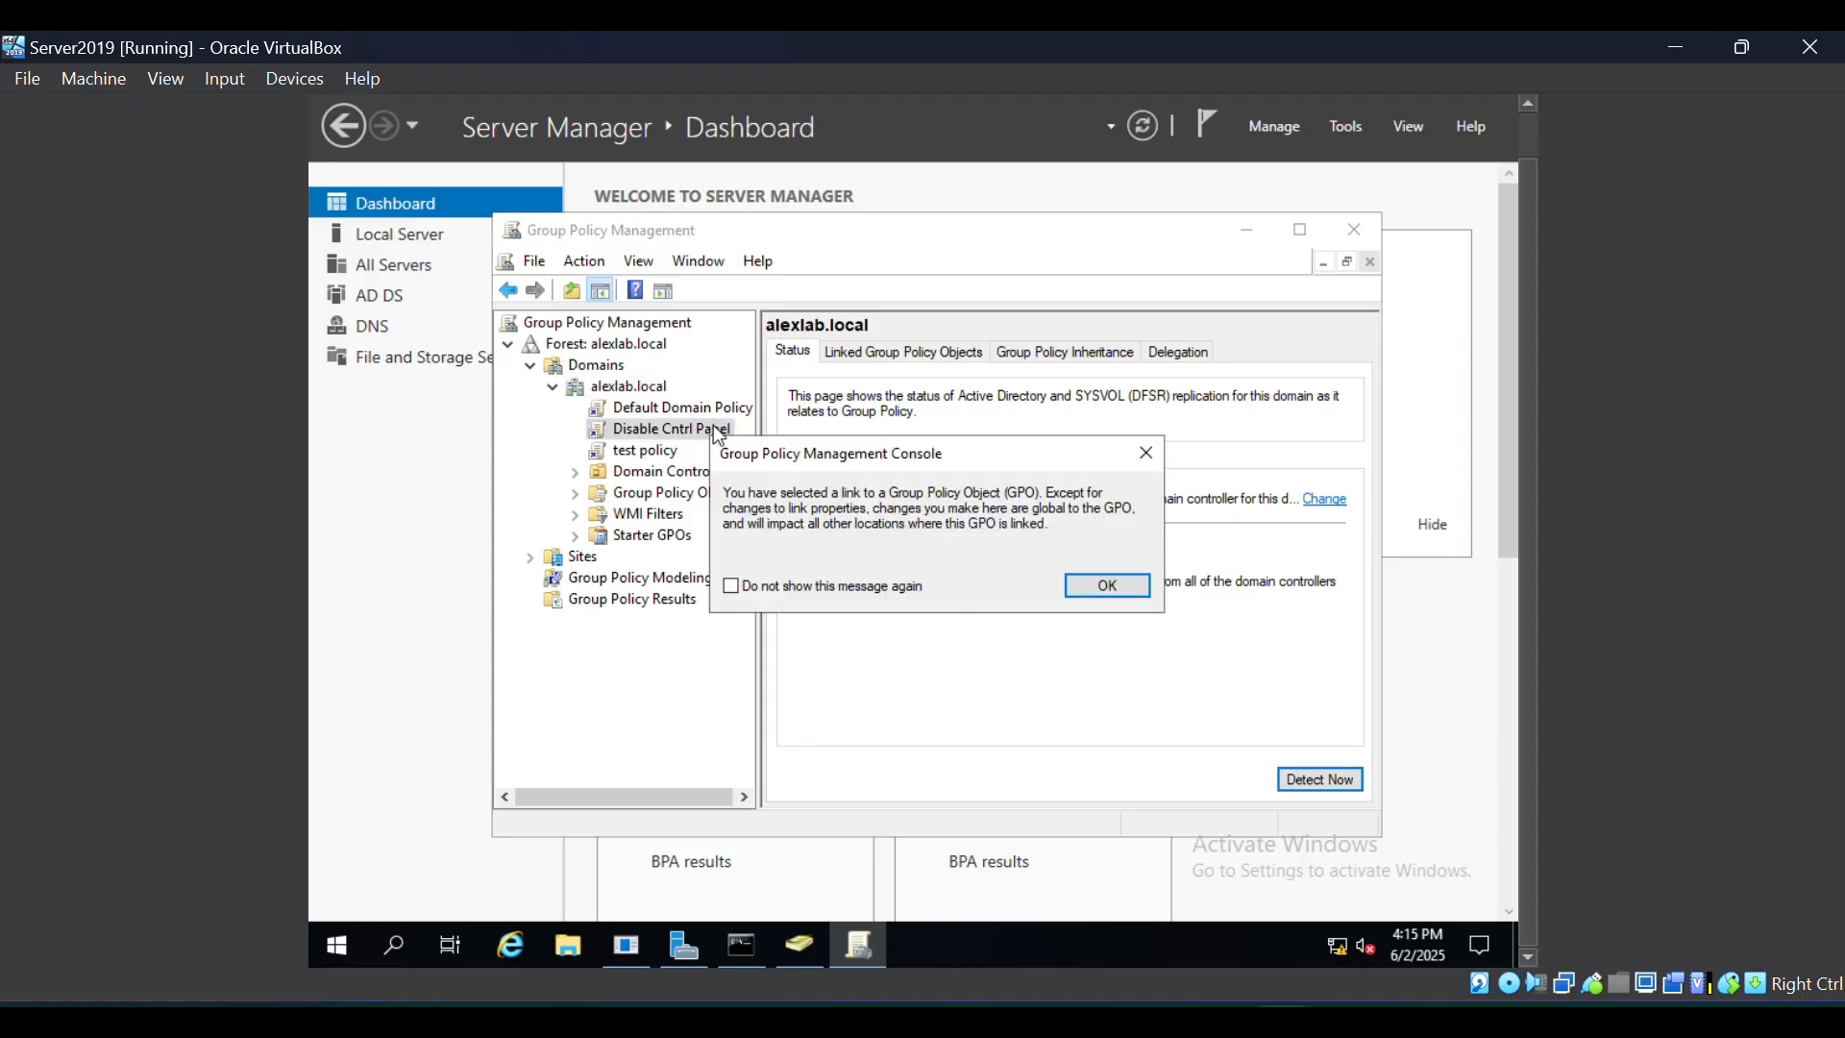
{"action": "left_click", "coordinate": [1146, 452]}
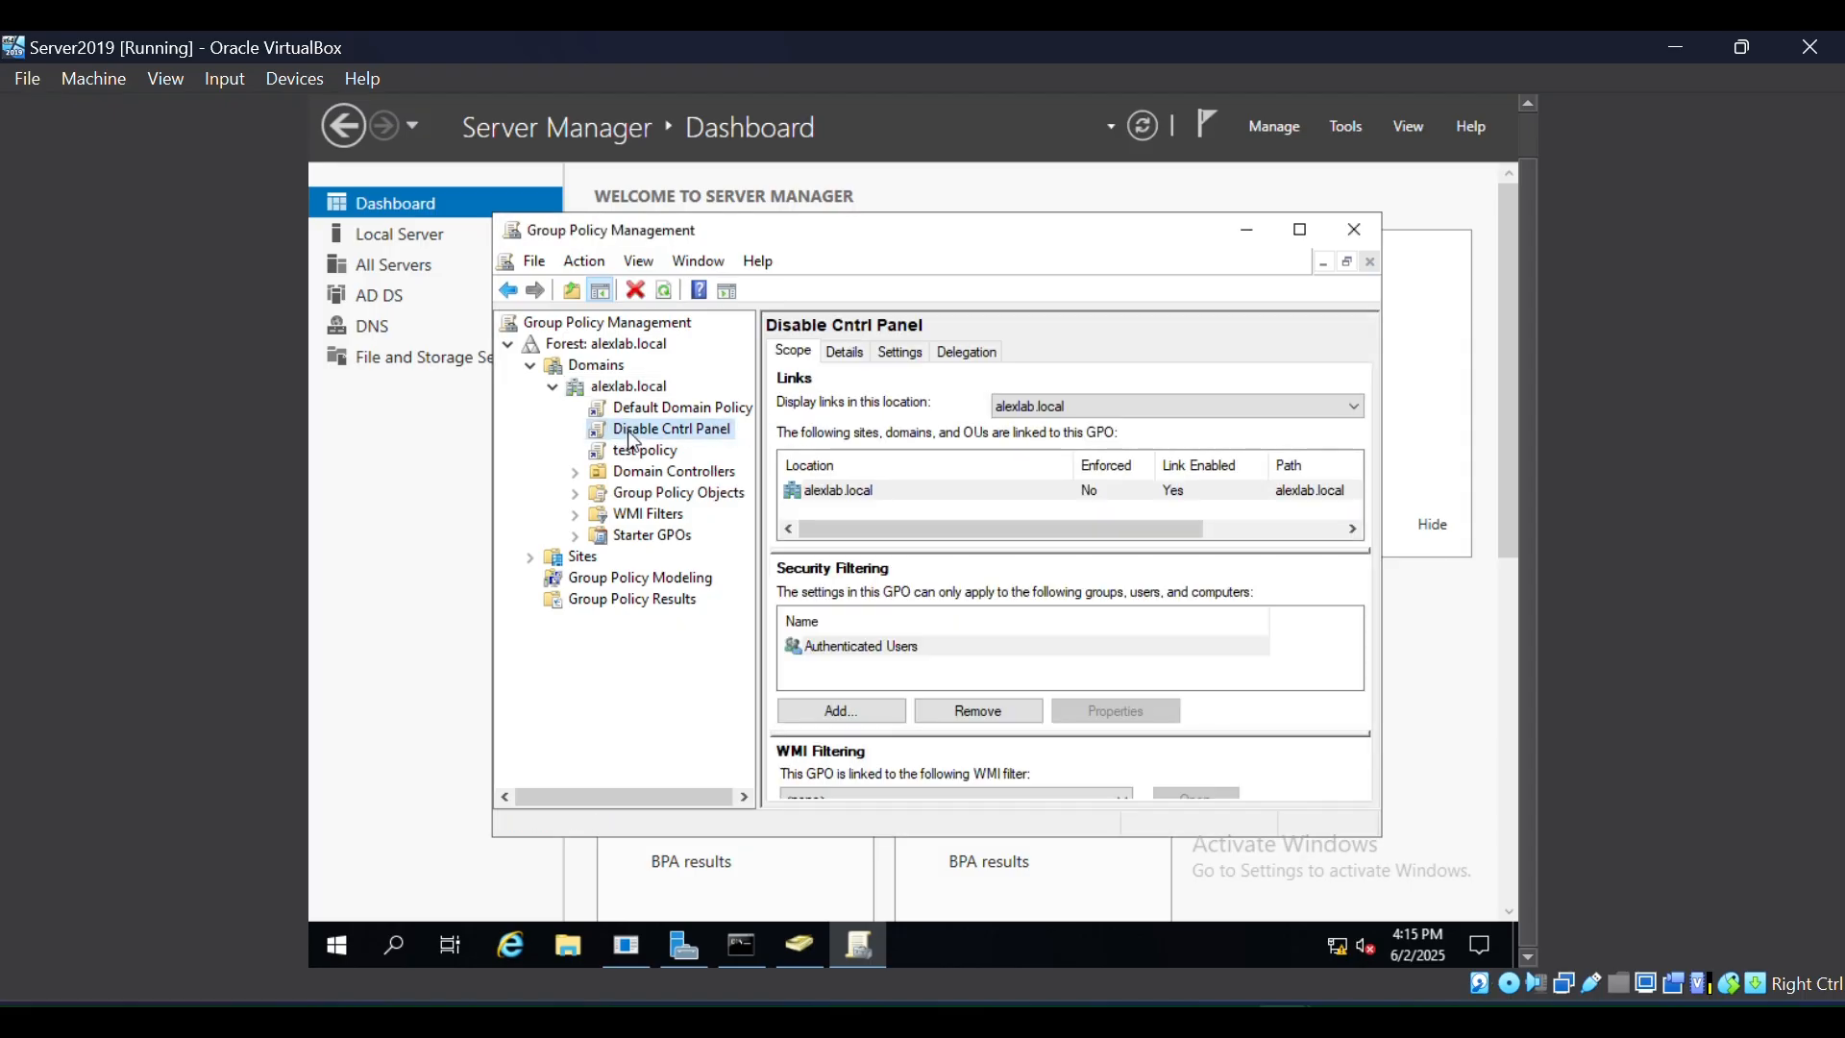
{"action": "right_click", "coordinate": [630, 432]}
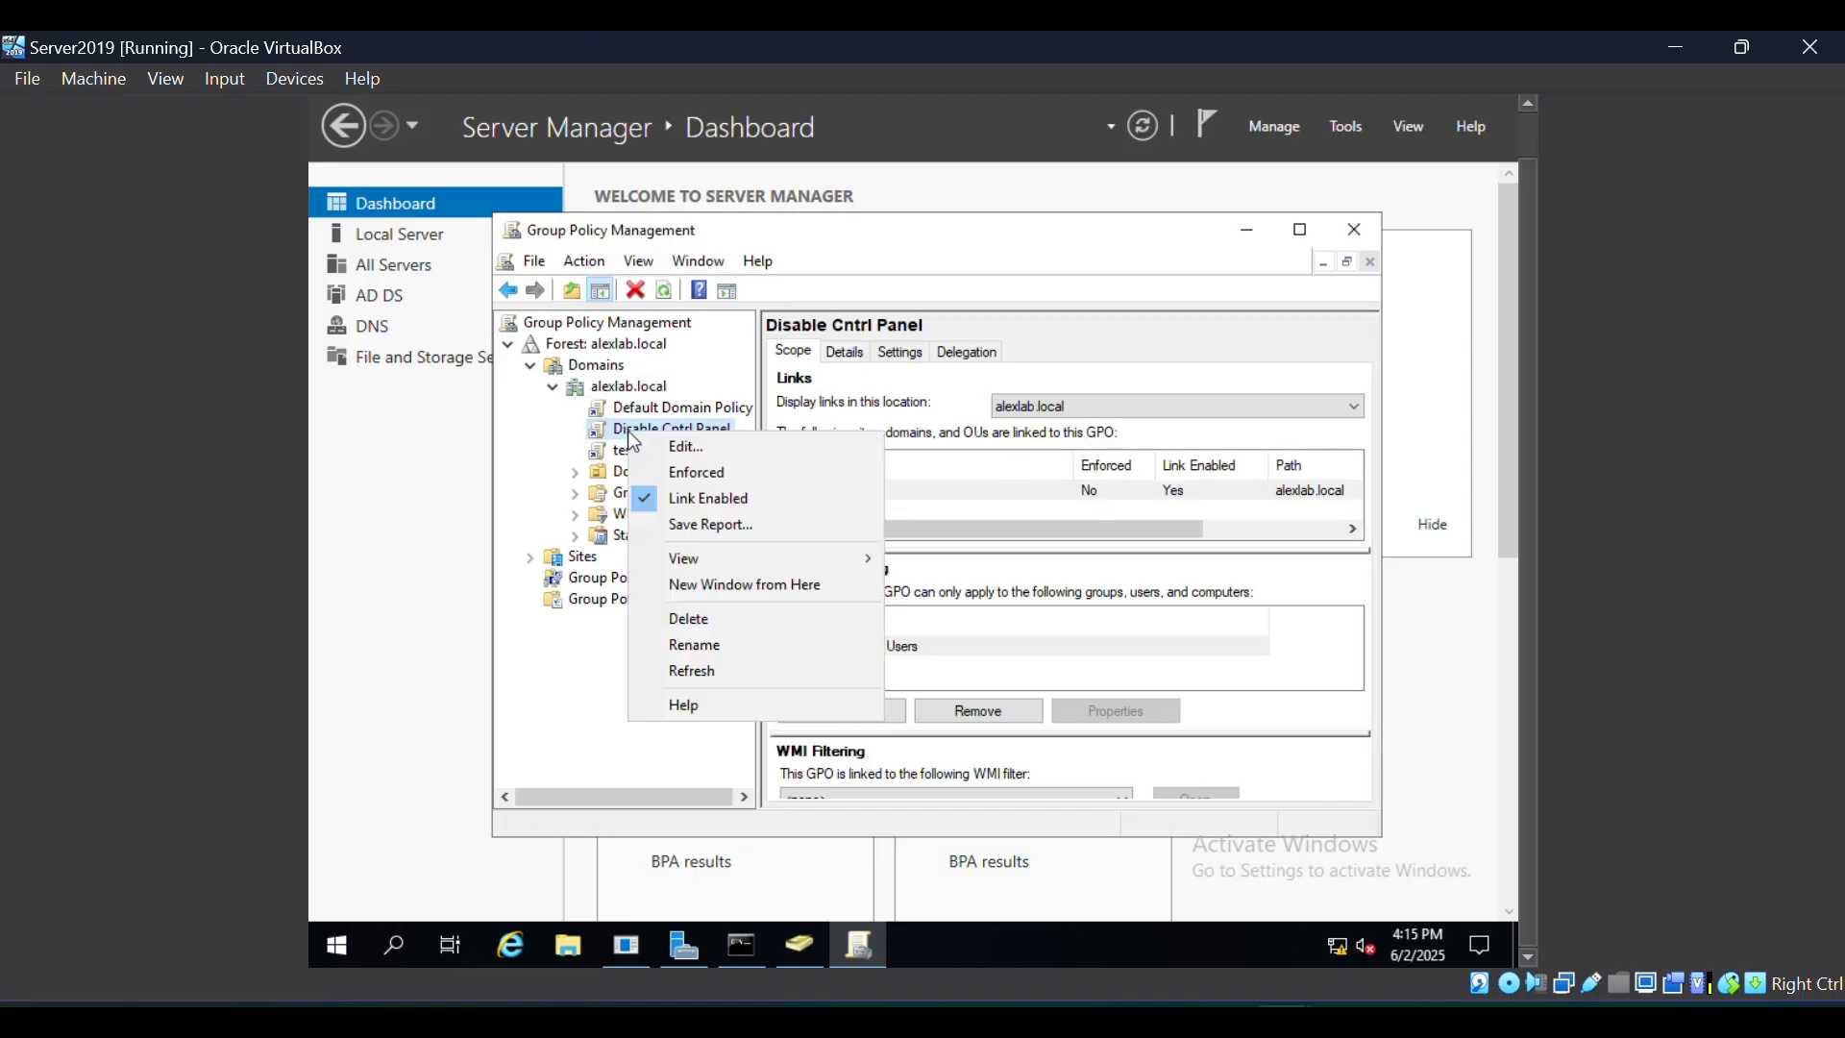
{"action": "left_click", "coordinate": [689, 448]}
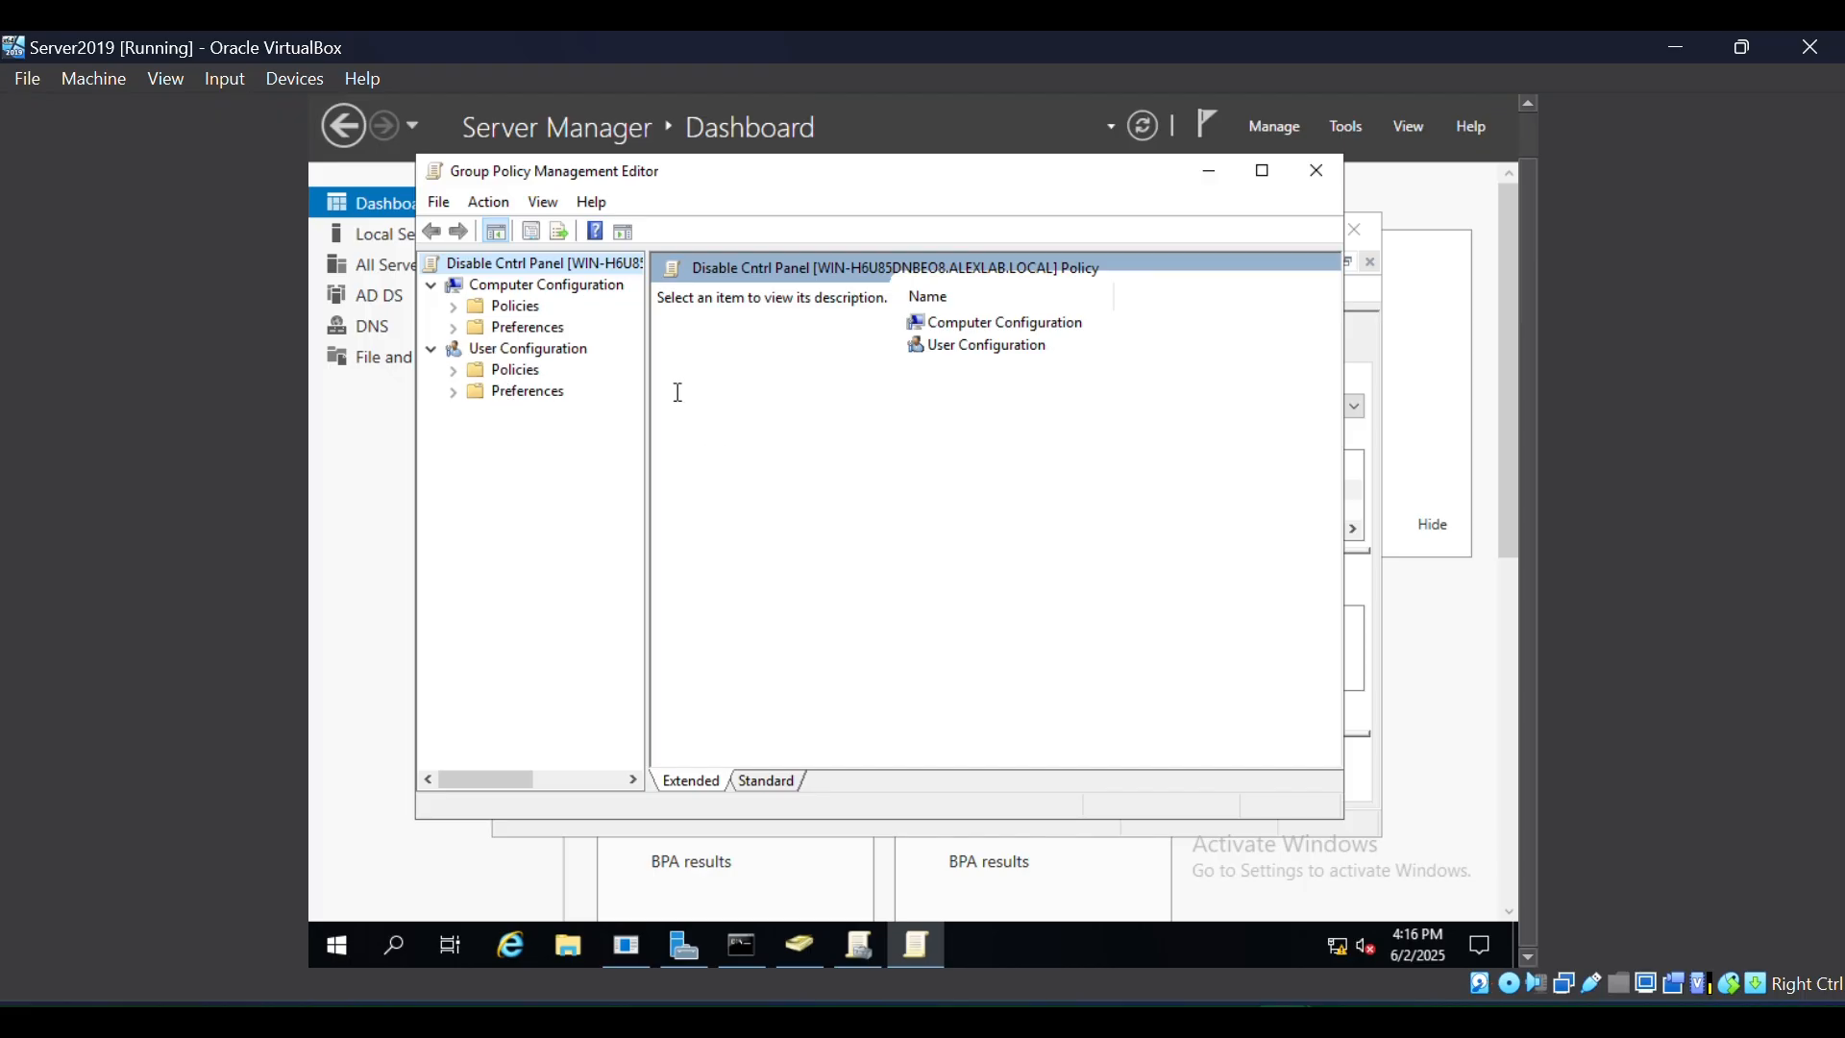
Step: Display the Control Panel settings in the Administrative Templates under the User Configuration policies
{"action": "left_click", "coordinate": [454, 371]}
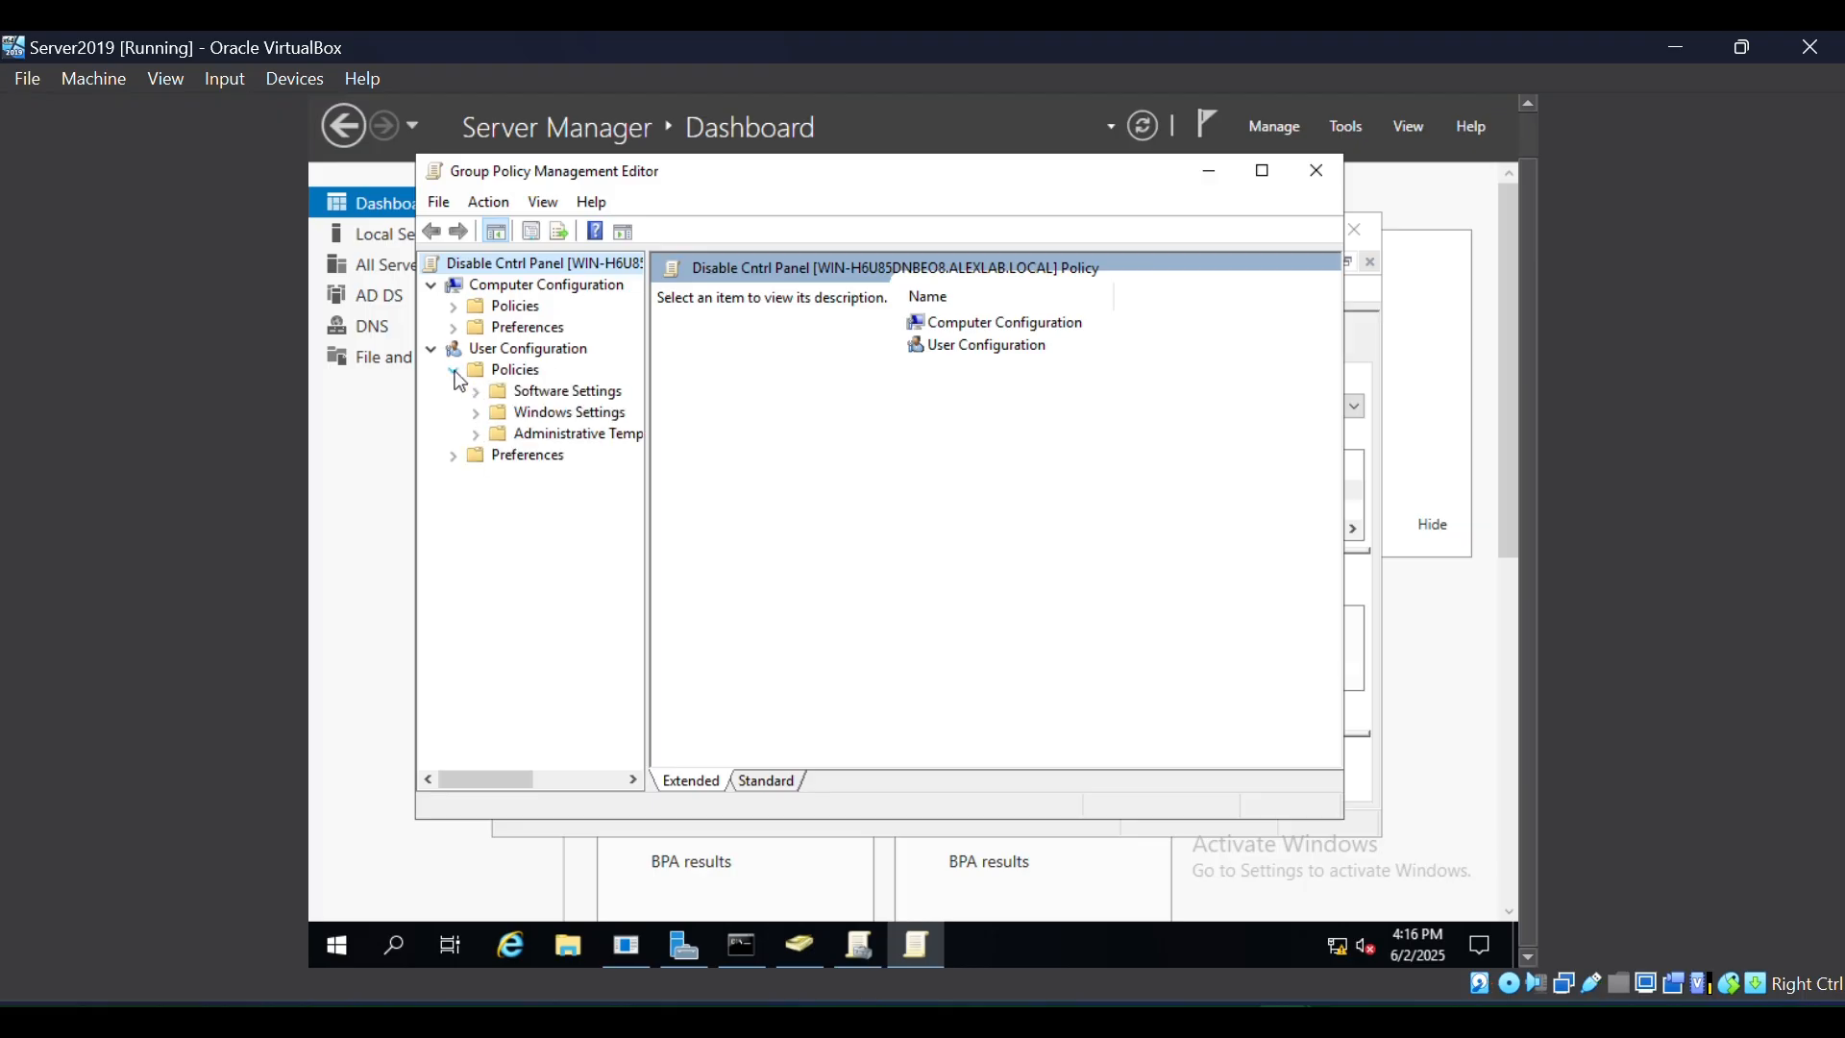
{"action": "left_click", "coordinate": [477, 437]}
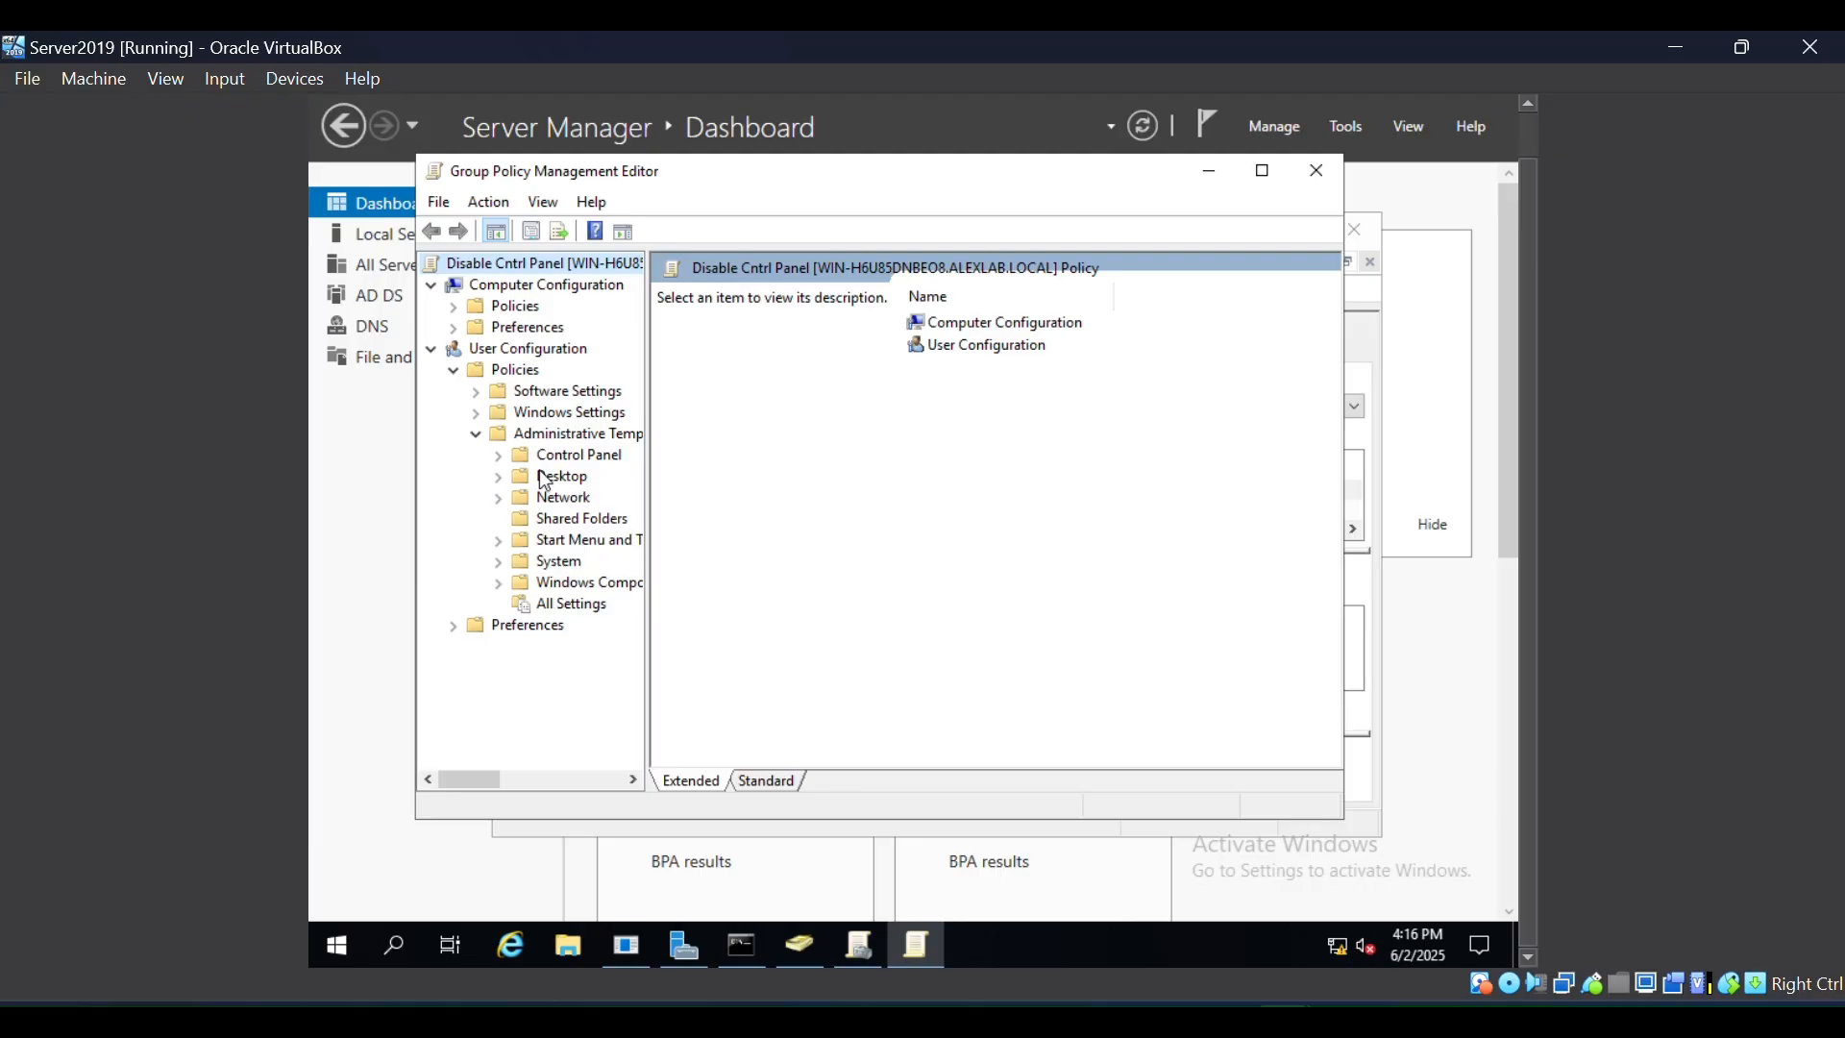
{"action": "left_click", "coordinate": [498, 455]}
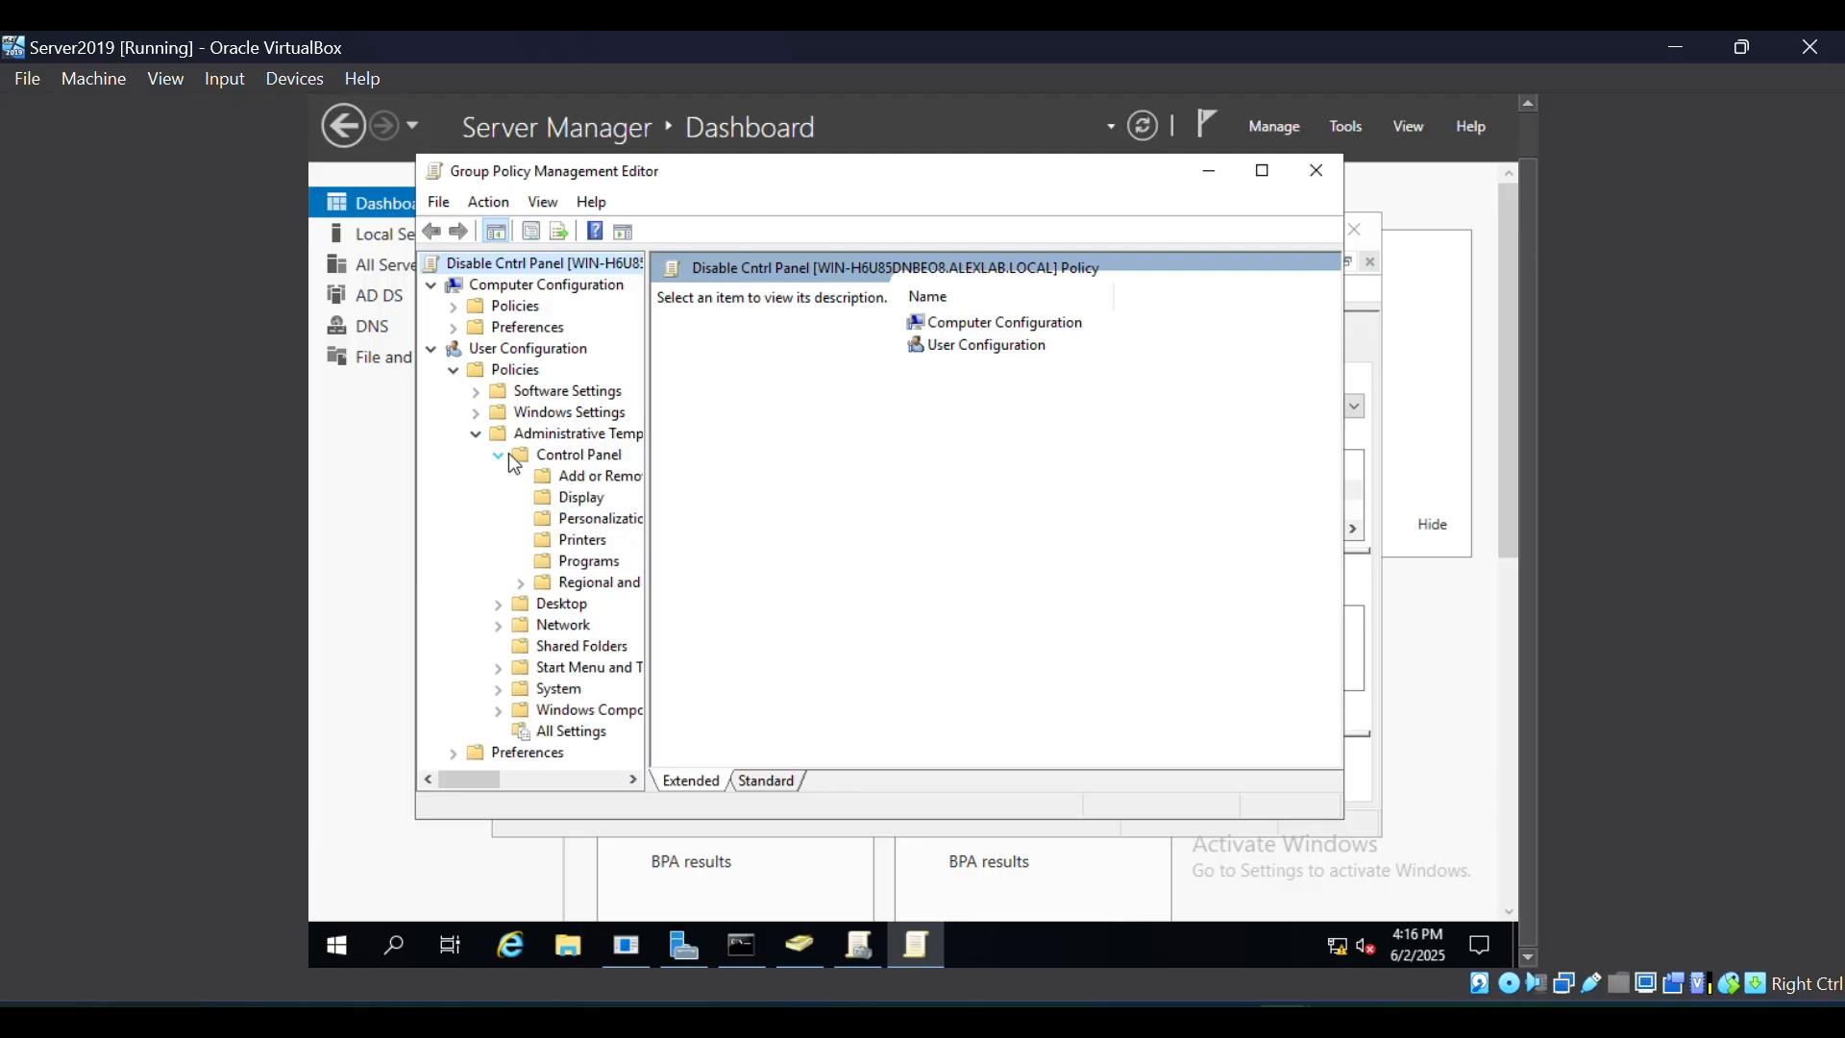
{"action": "left_click", "coordinate": [572, 456]}
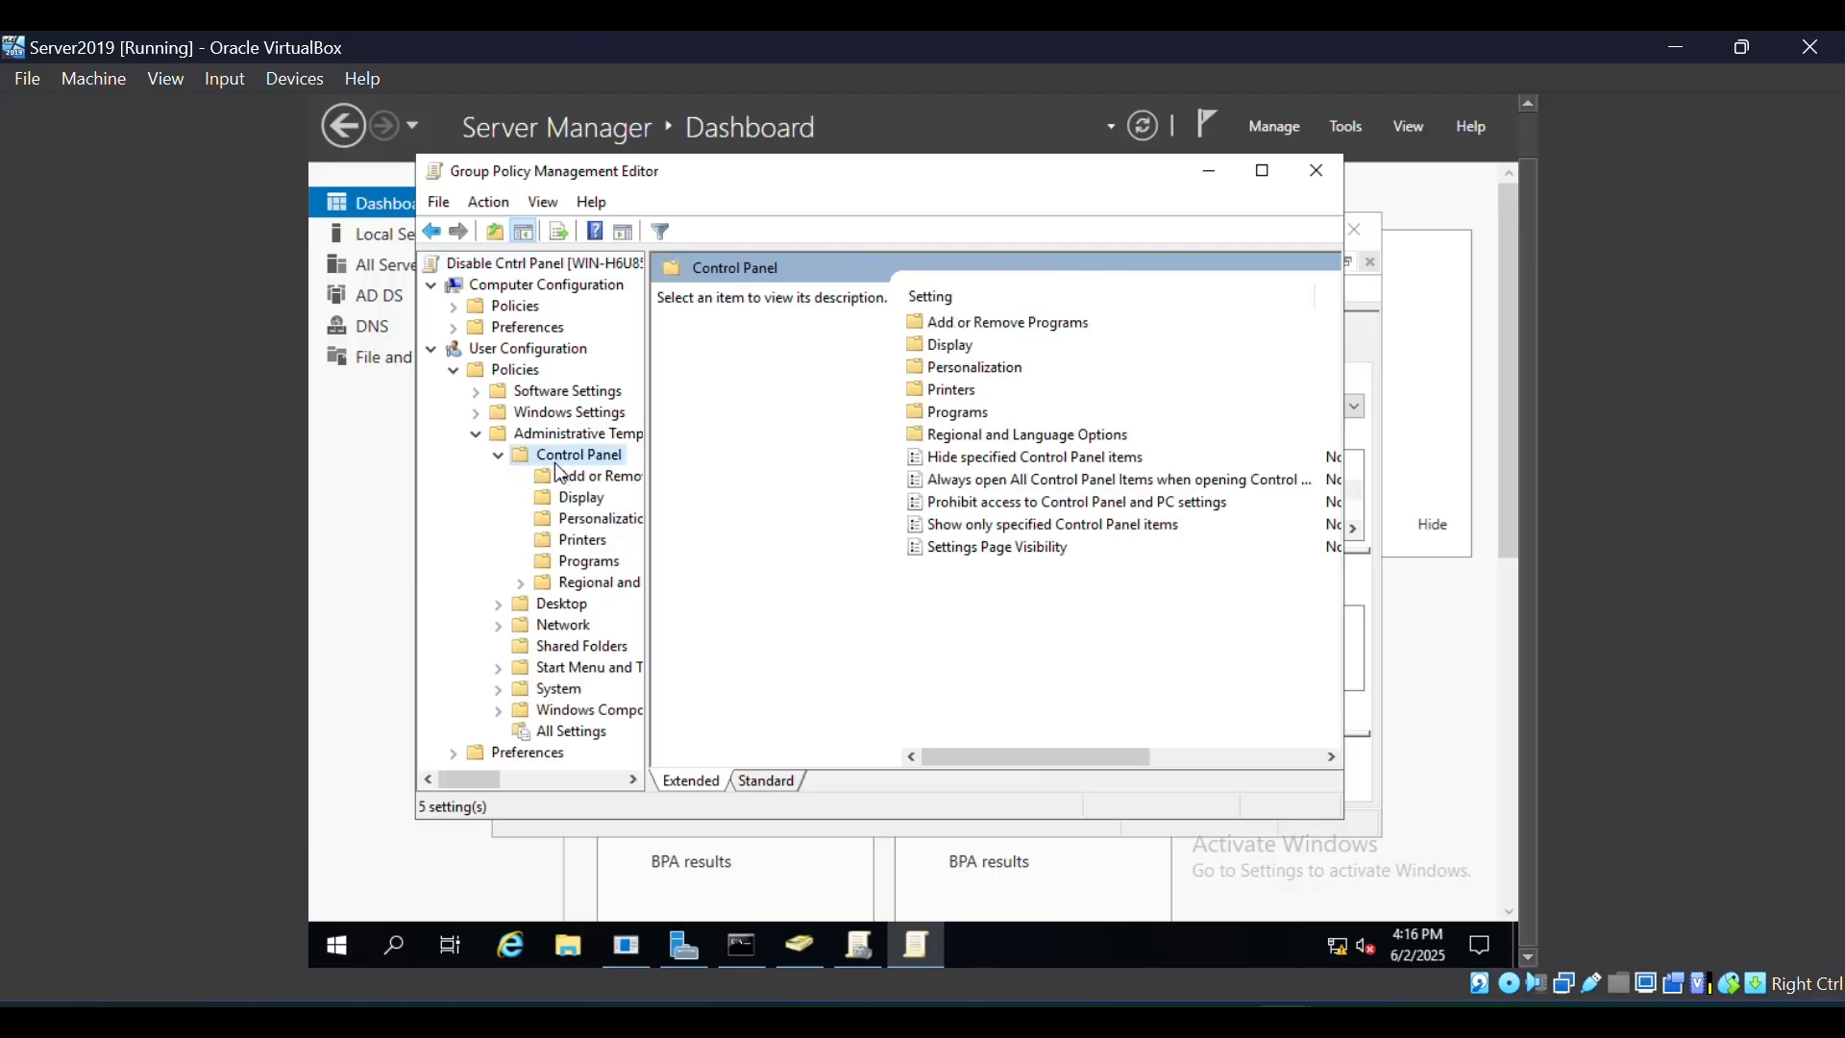
Step: Set the policy Prohibit access to Control Panel and PC settings to Enabled and apply it
{"action": "left_click", "coordinate": [998, 501]}
{"action": "double_click", "coordinate": [997, 502]}
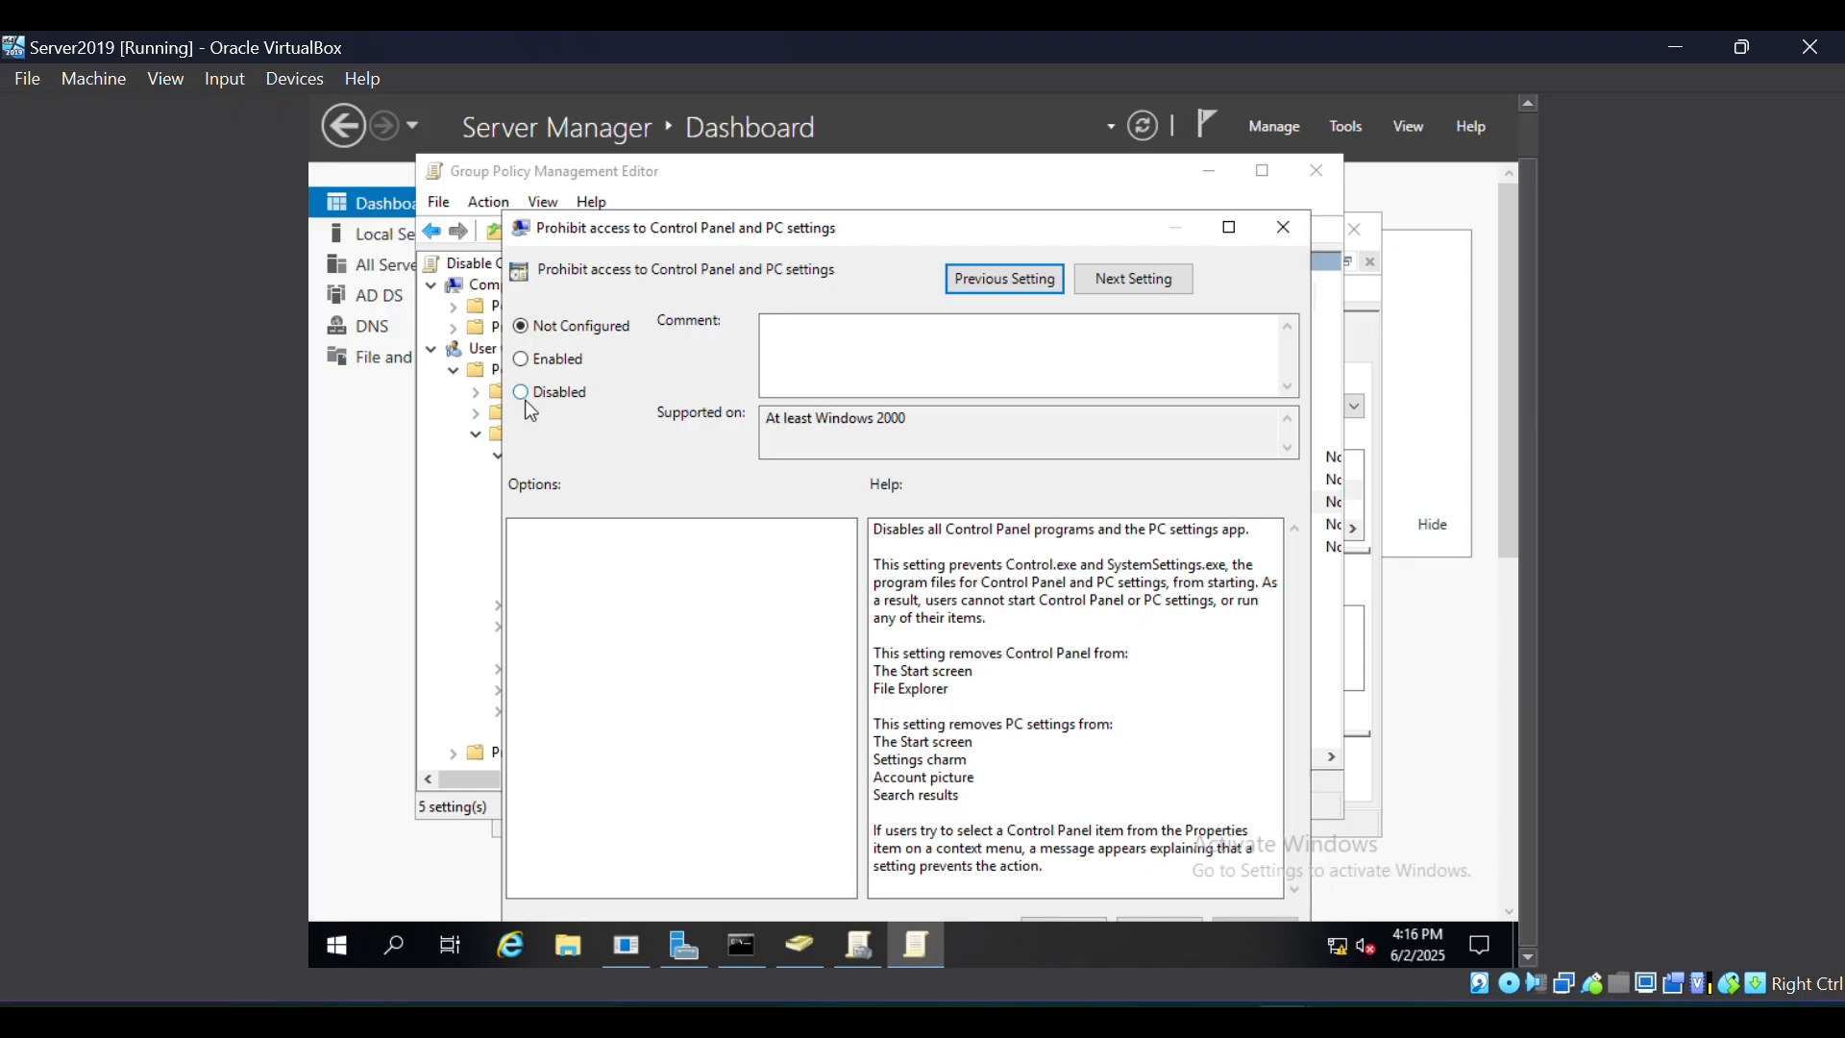
{"action": "left_click", "coordinate": [523, 358]}
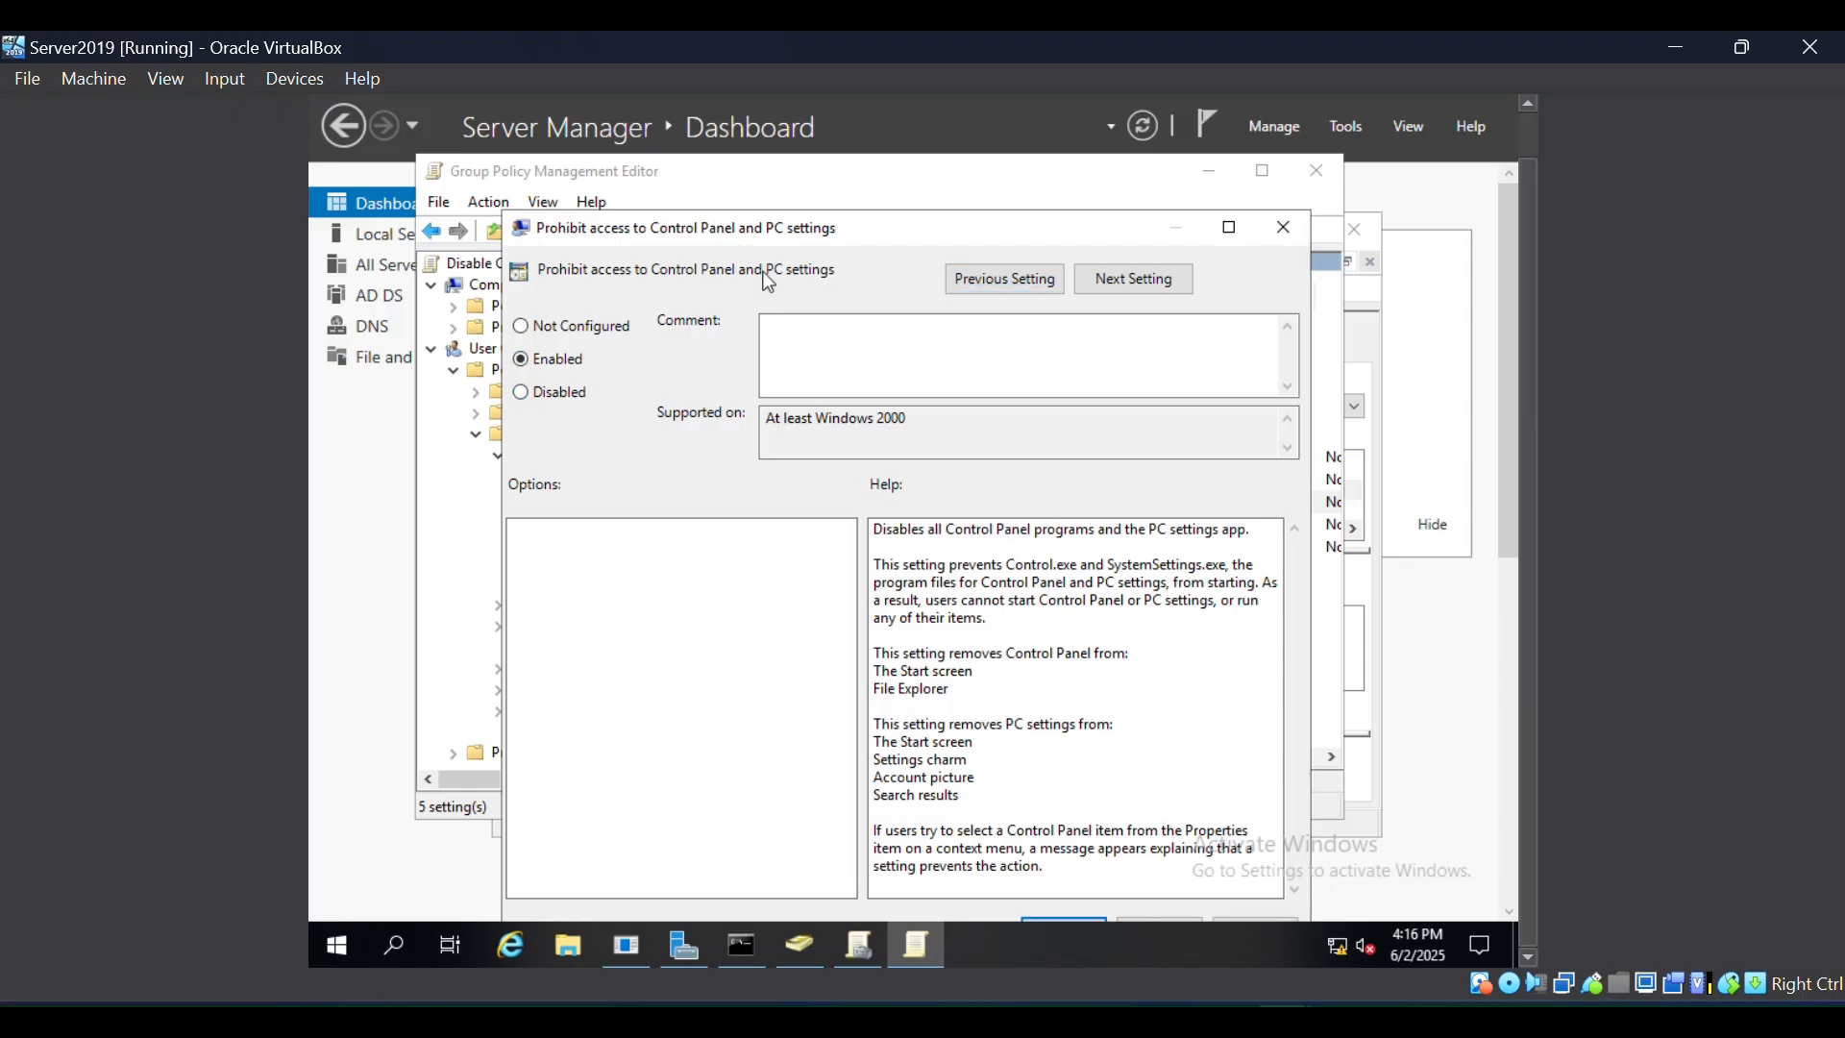
{"action": "left_click_drag", "start_coordinate": [1099, 235], "coordinate": [1047, 136]}
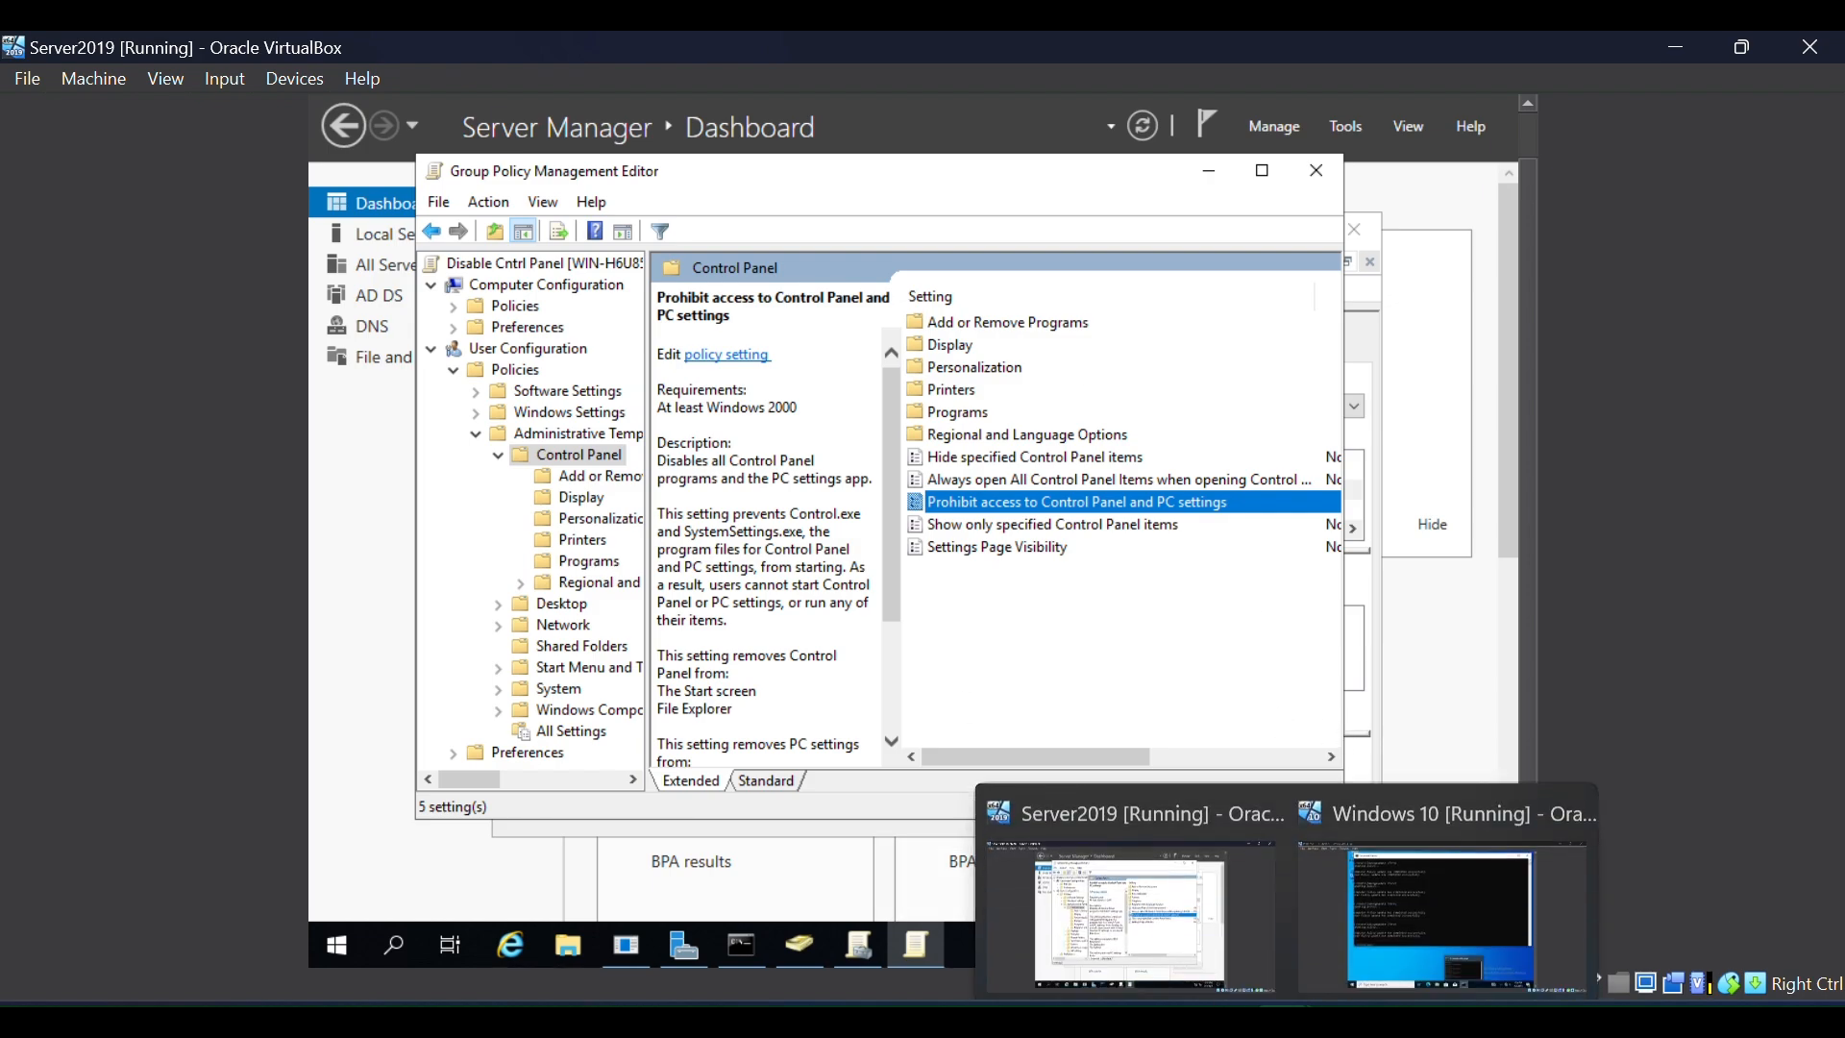
Step: Switch to the Windows 10 virtual machine and run gpupdate /force in its Command Prompt
{"action": "left_click", "coordinate": [1454, 949]}
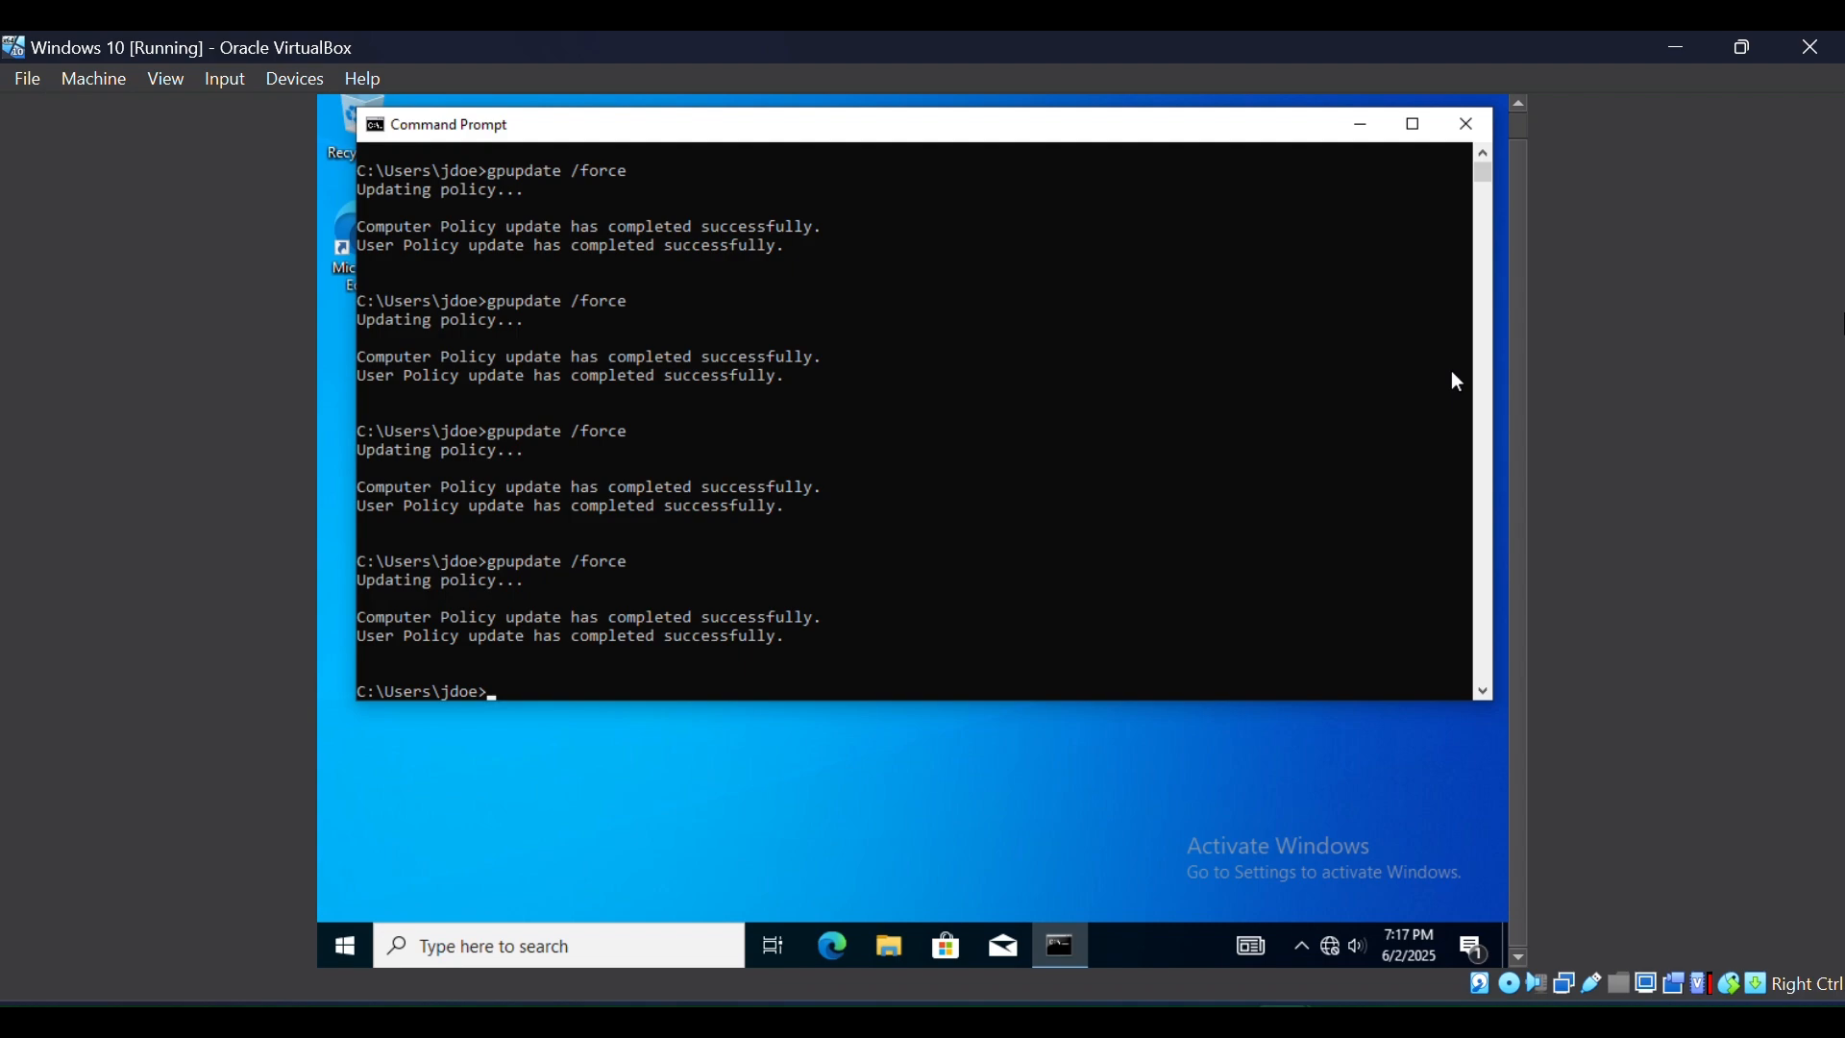
{"action": "type", "text": "gpupdate /force"}
{"action": "key", "text": "Return"}
Step: Search for Control Panel on Windows 10, try to open it and dismiss the restrictions notice
{"action": "left_click", "coordinate": [600, 943]}
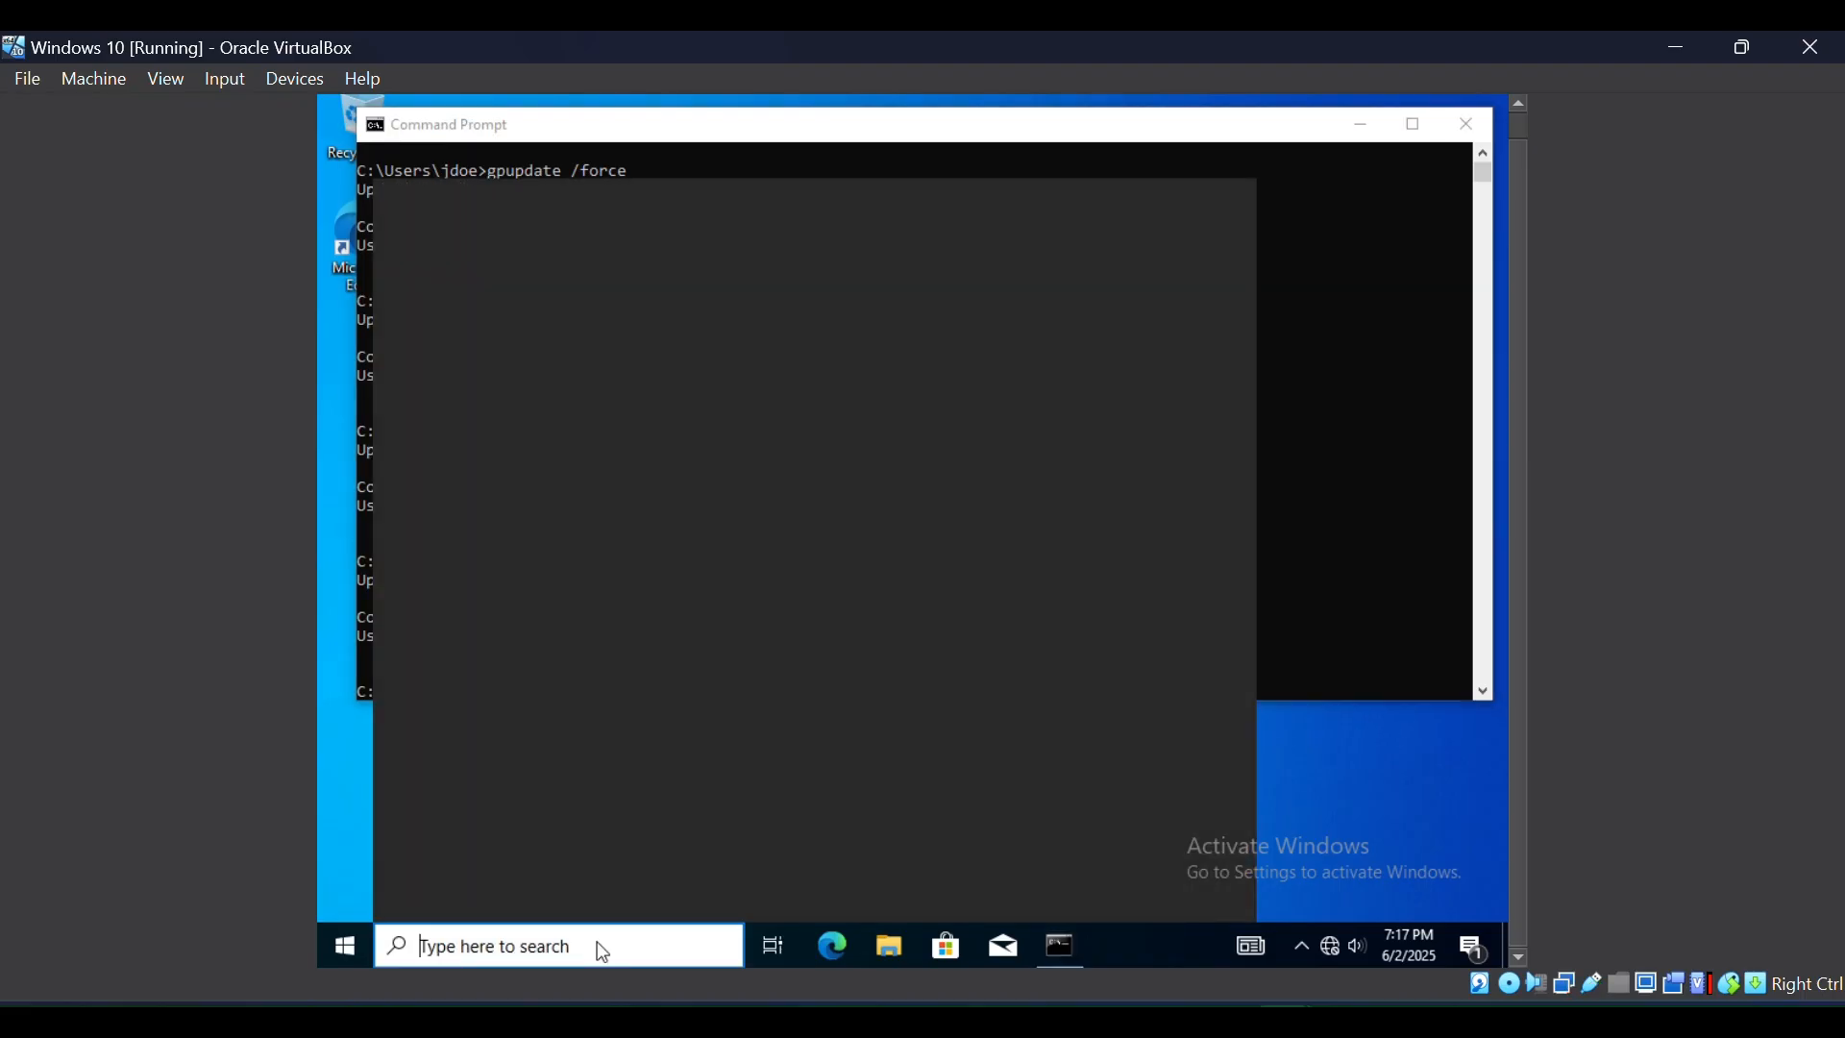
{"action": "type", "text": "contro"}
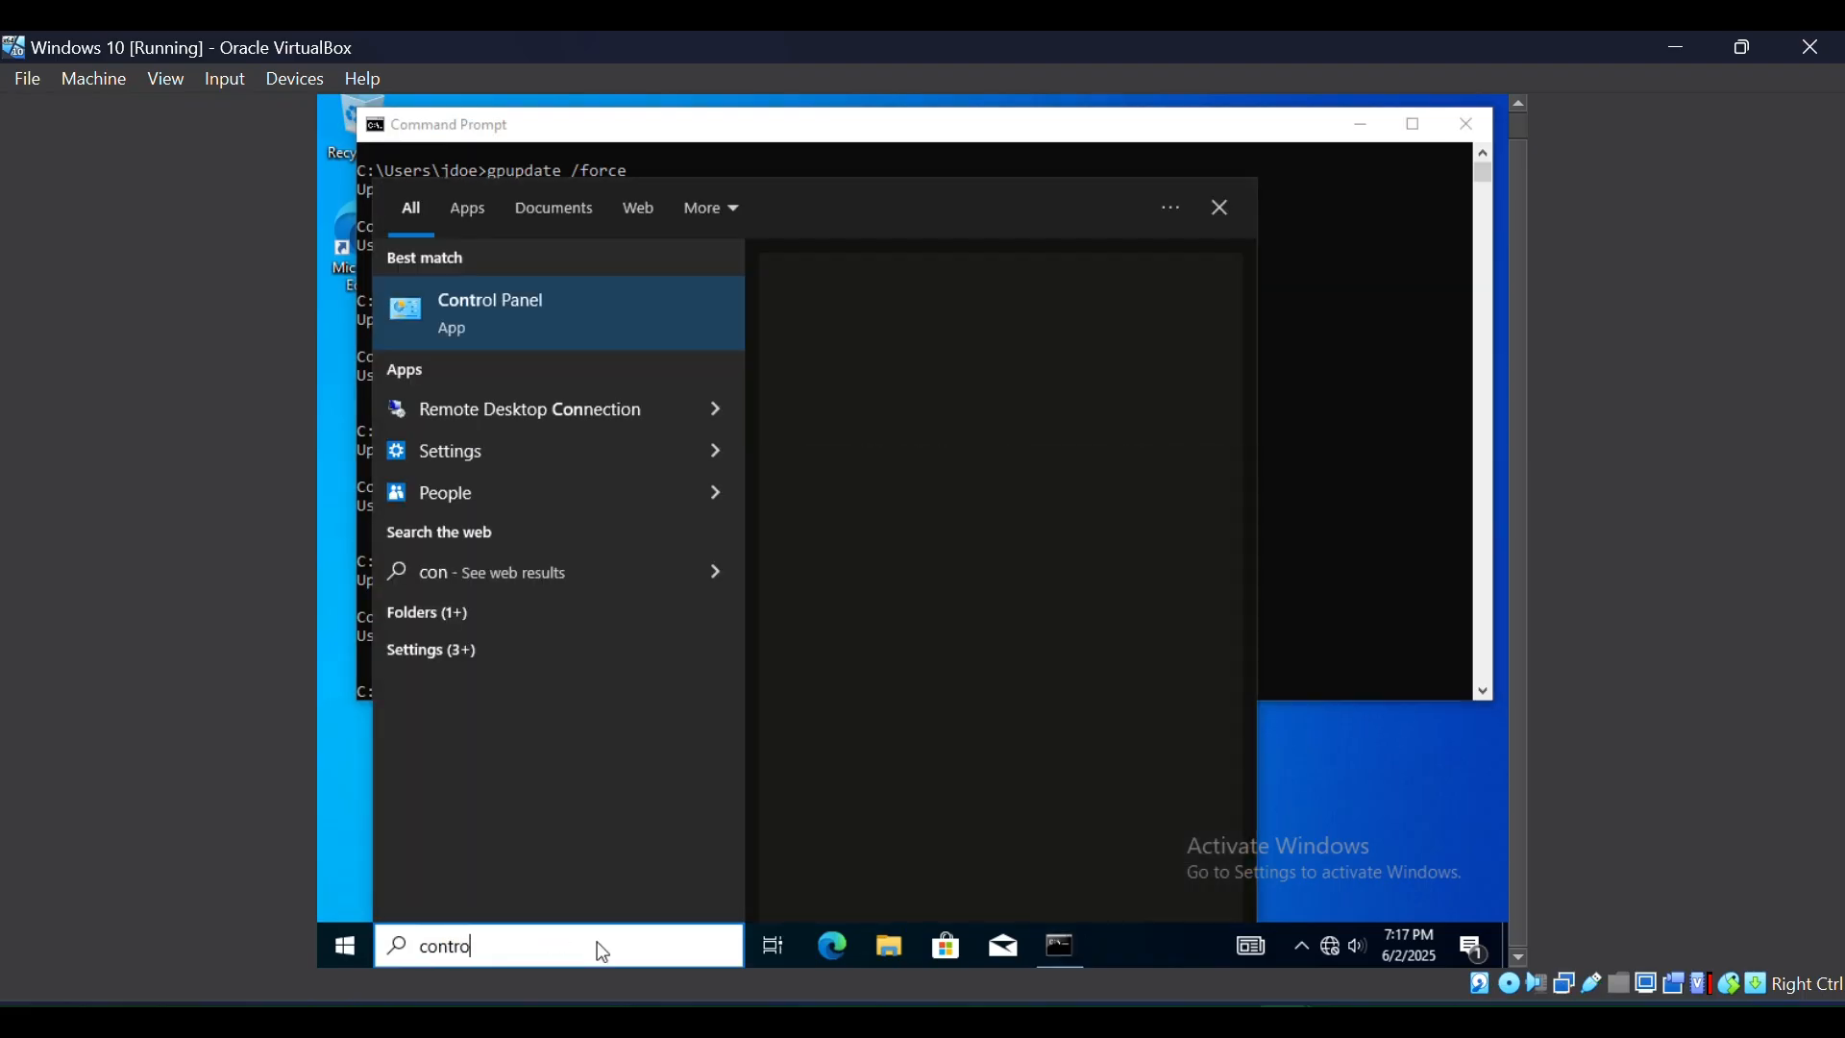
{"action": "left_click", "coordinate": [599, 321]}
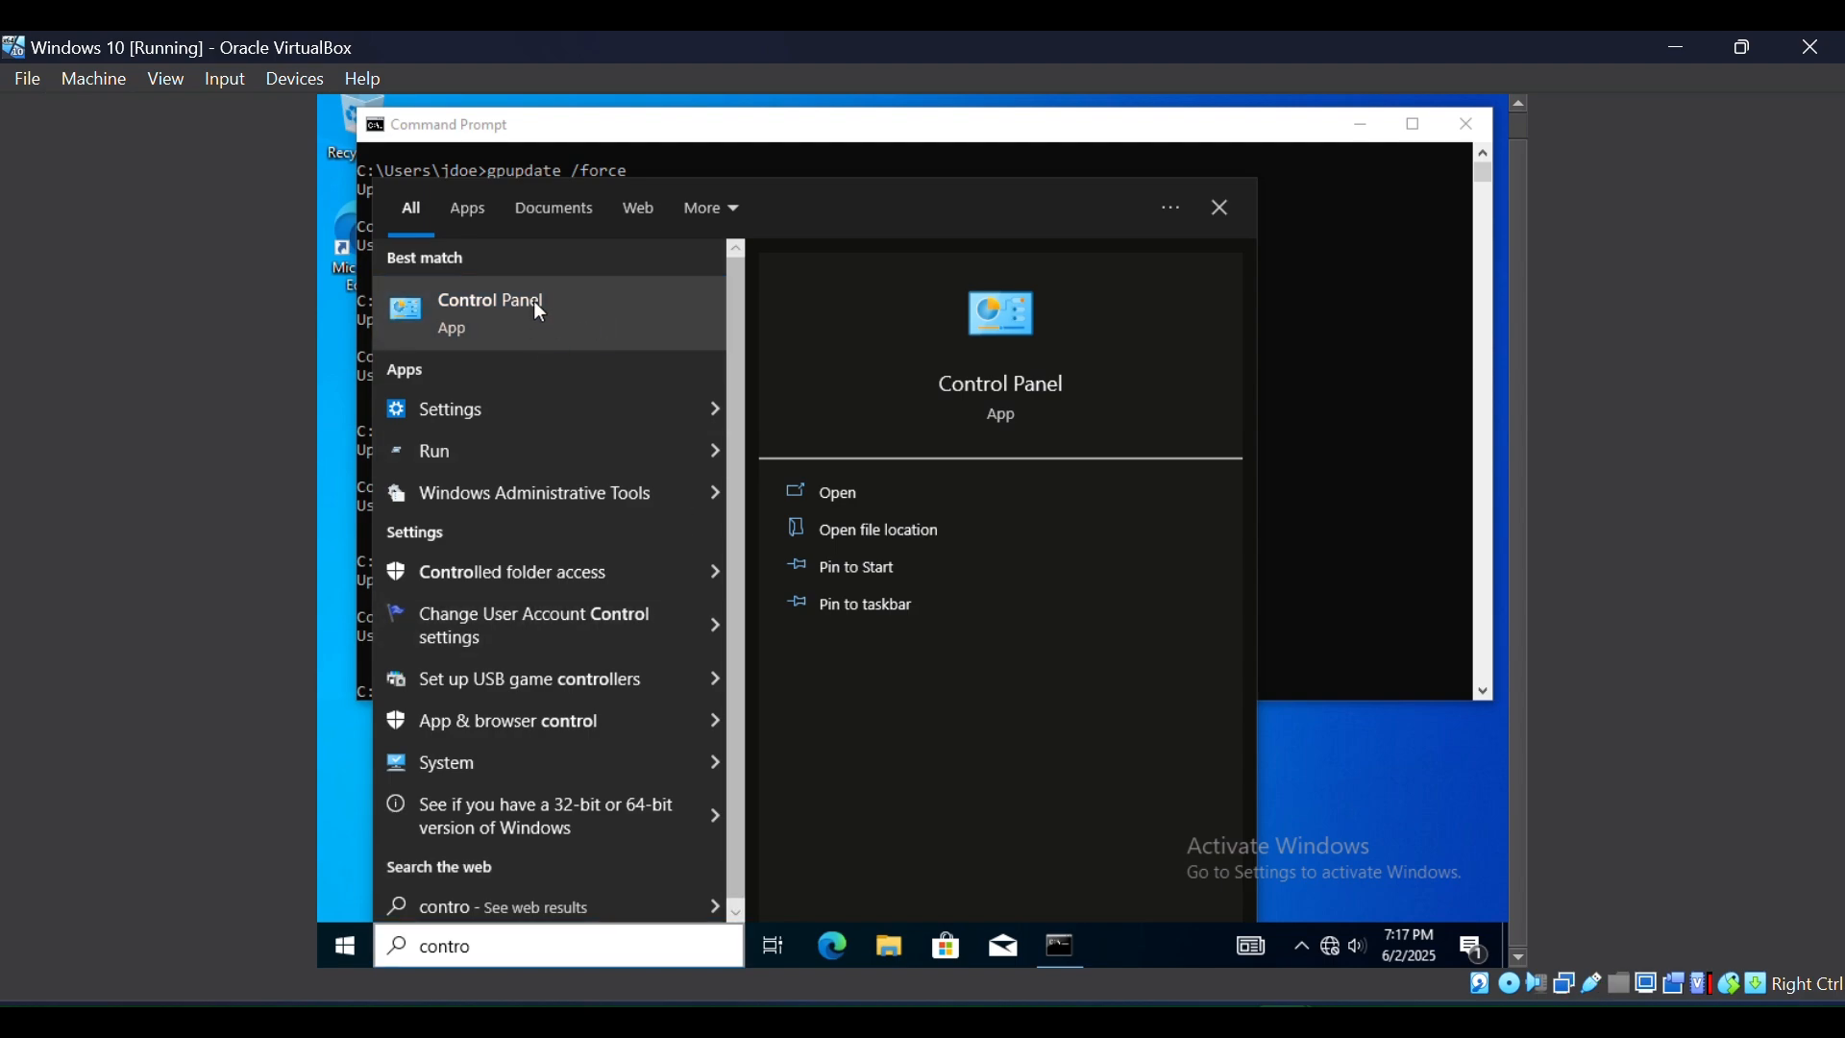
{"action": "left_click", "coordinate": [832, 487]}
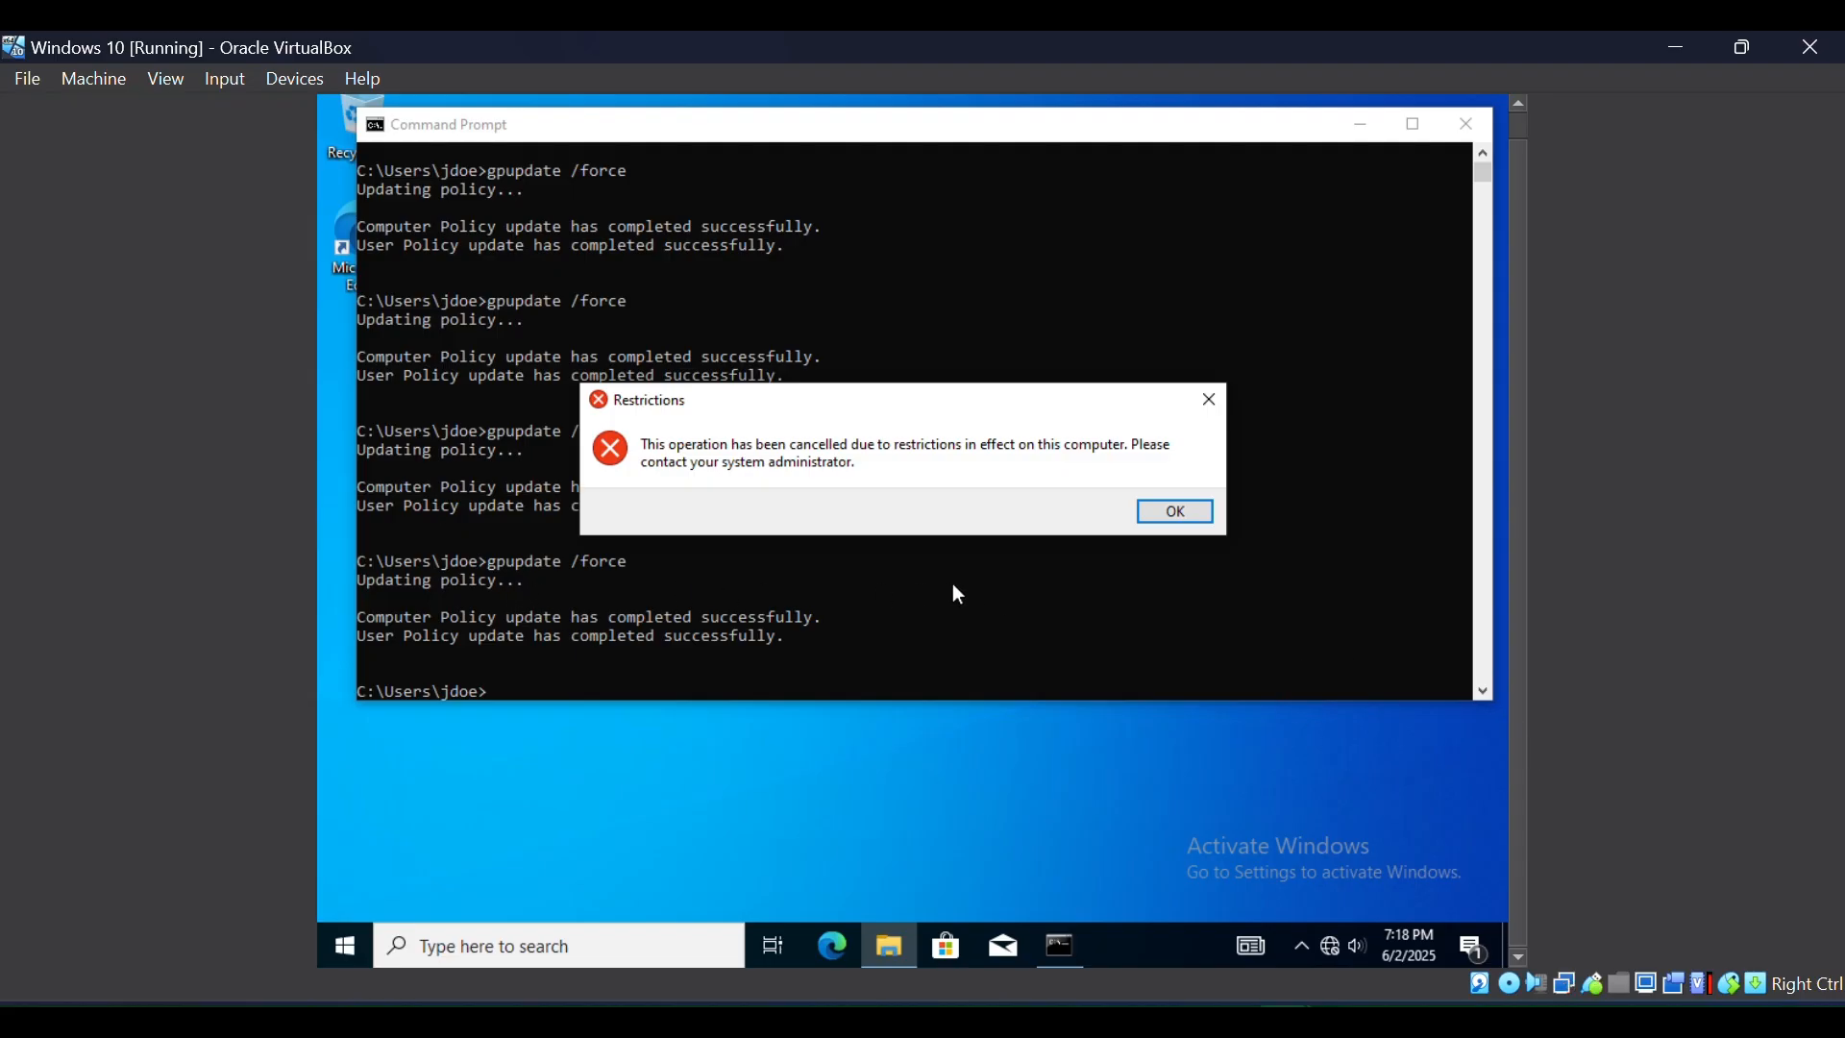
{"action": "left_click", "coordinate": [1176, 513]}
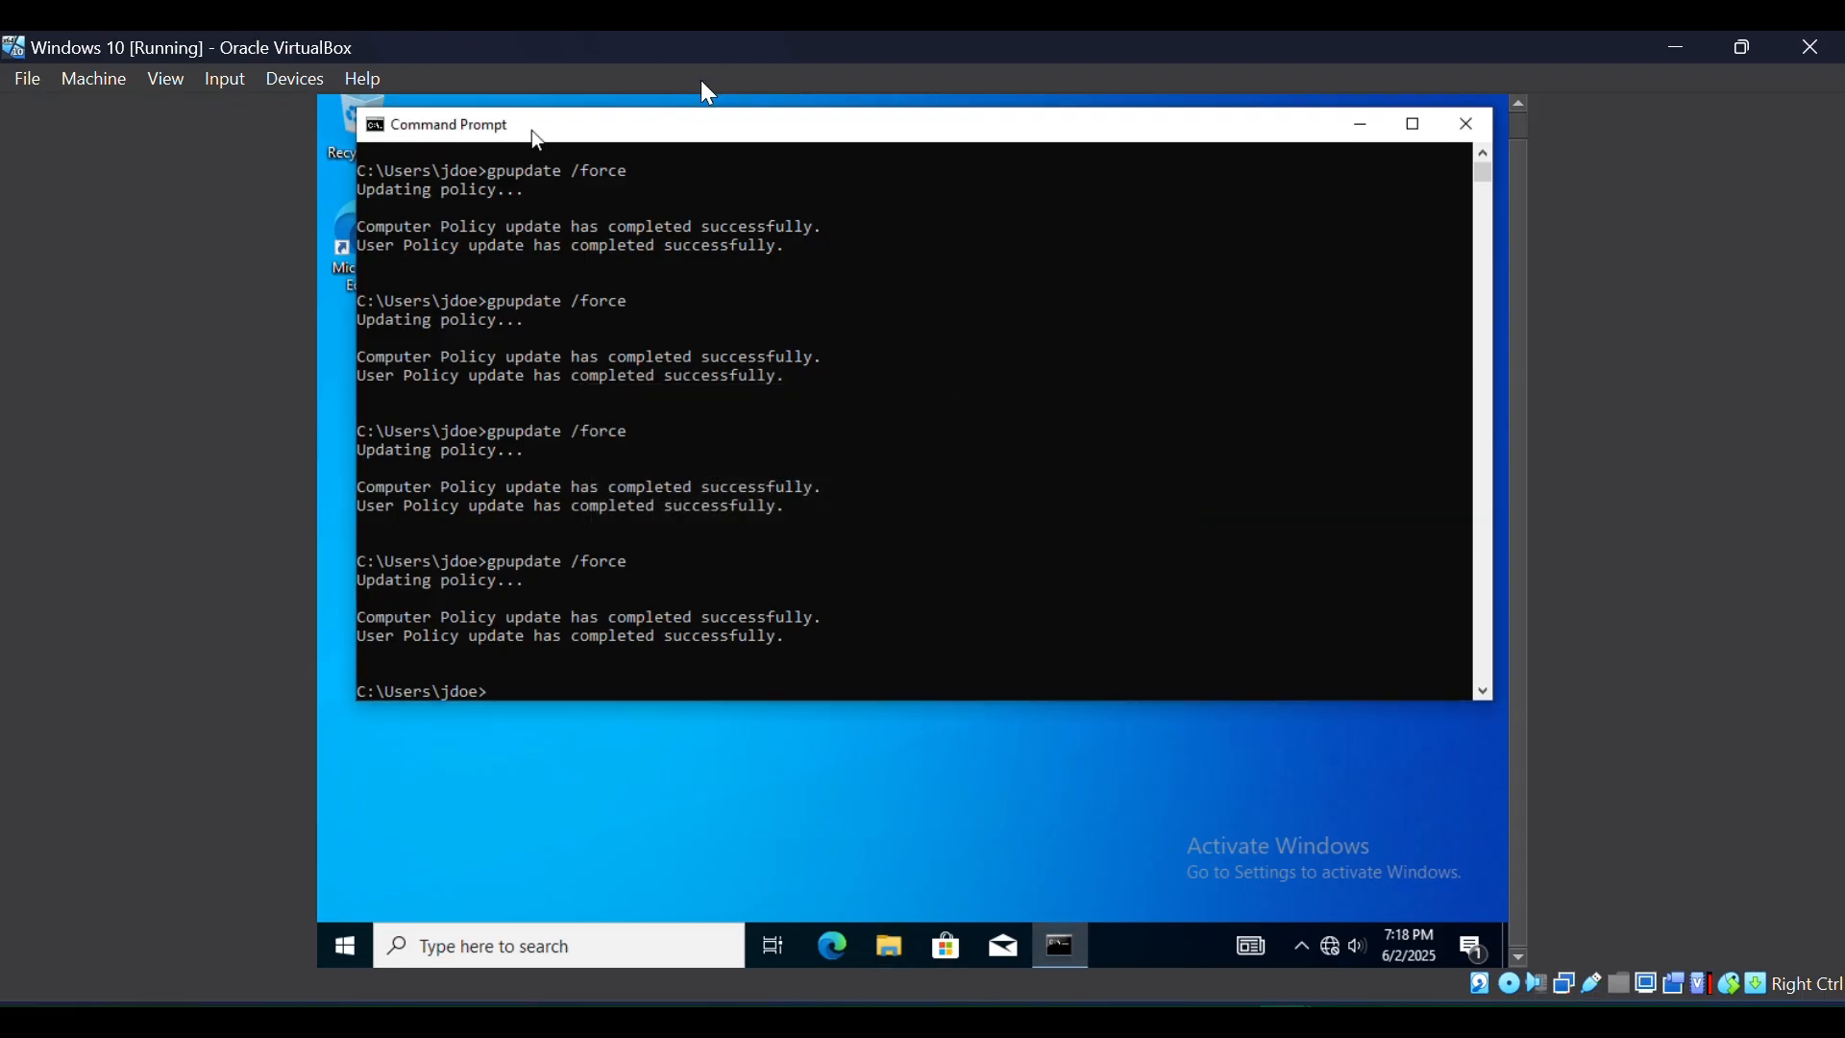